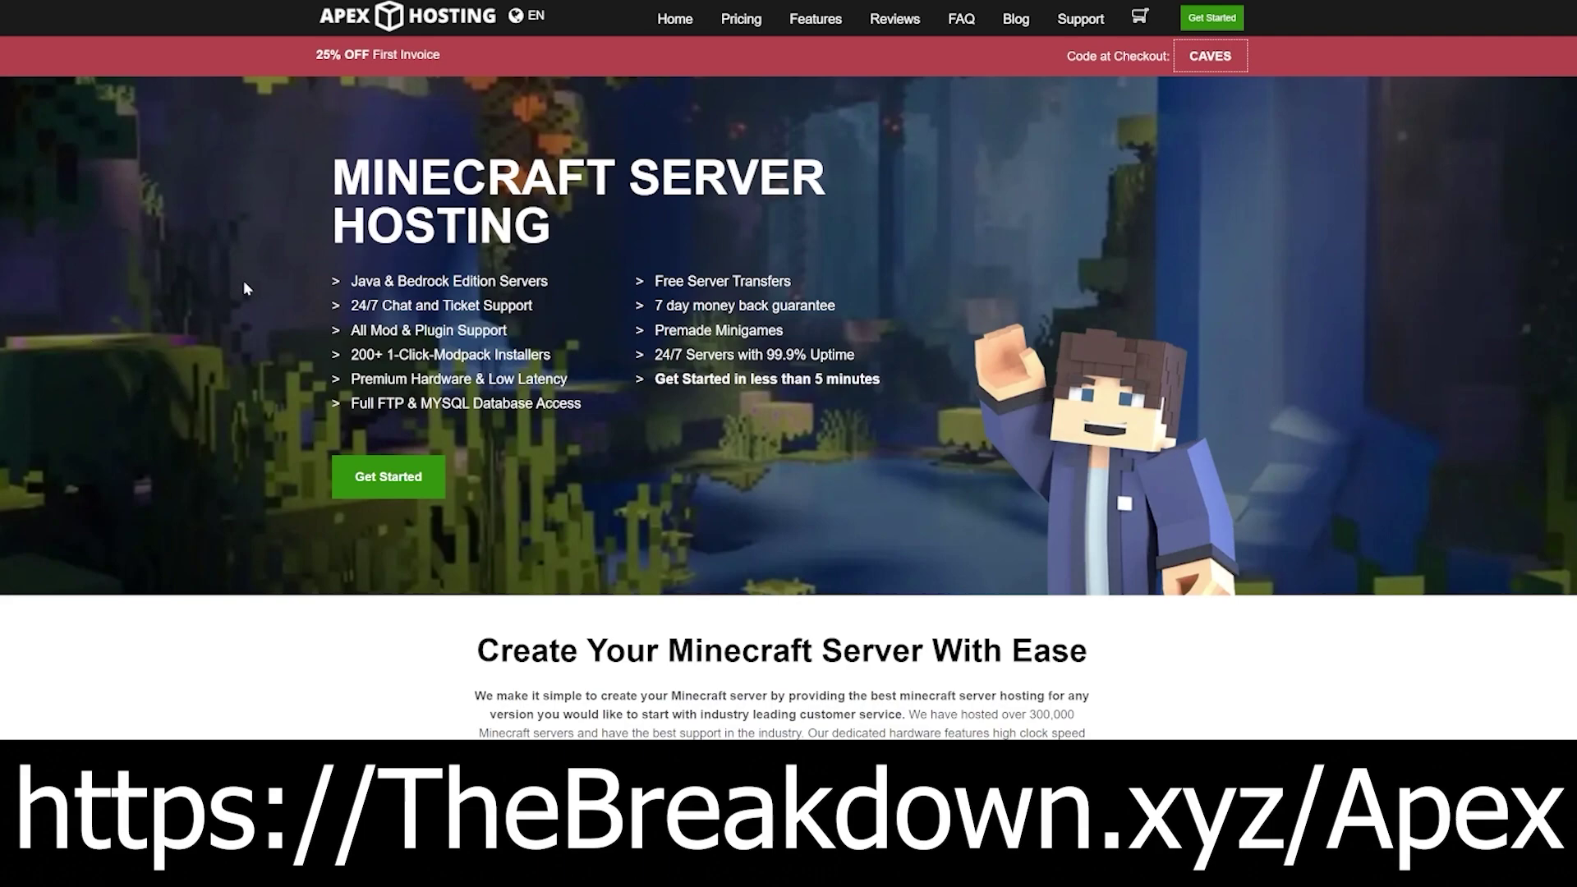
- Review the hosting features listed on the Apex Hosting Minecraft server page
{"action": "left_click_drag", "start_coordinate": [349, 313], "coordinate": [568, 384]}
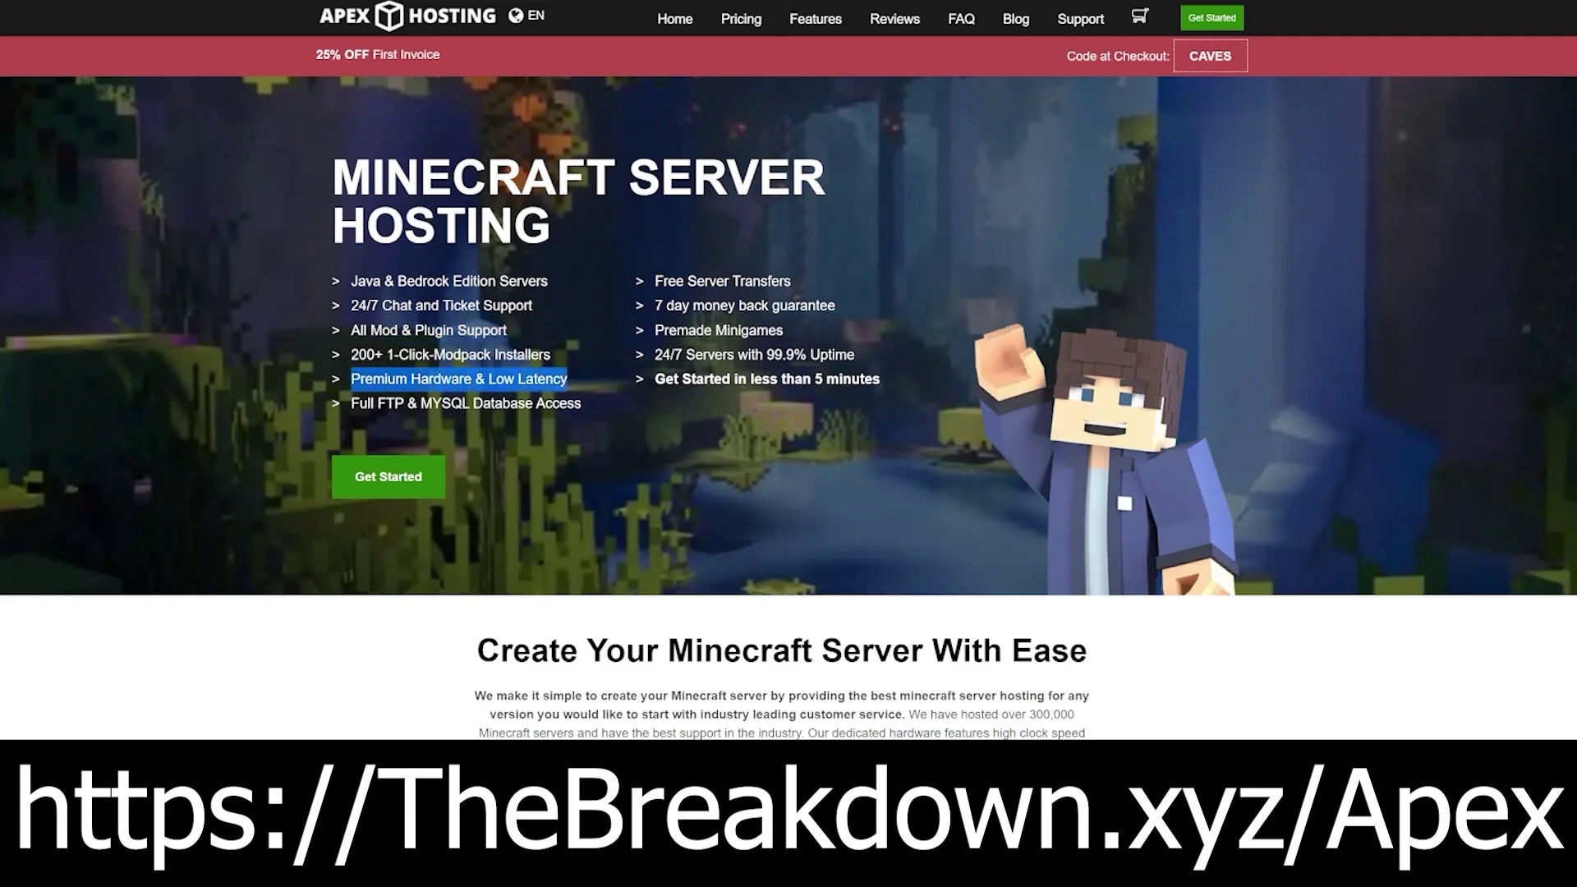
{"action": "left_click_drag", "start_coordinate": [654, 380], "coordinate": [872, 380]}
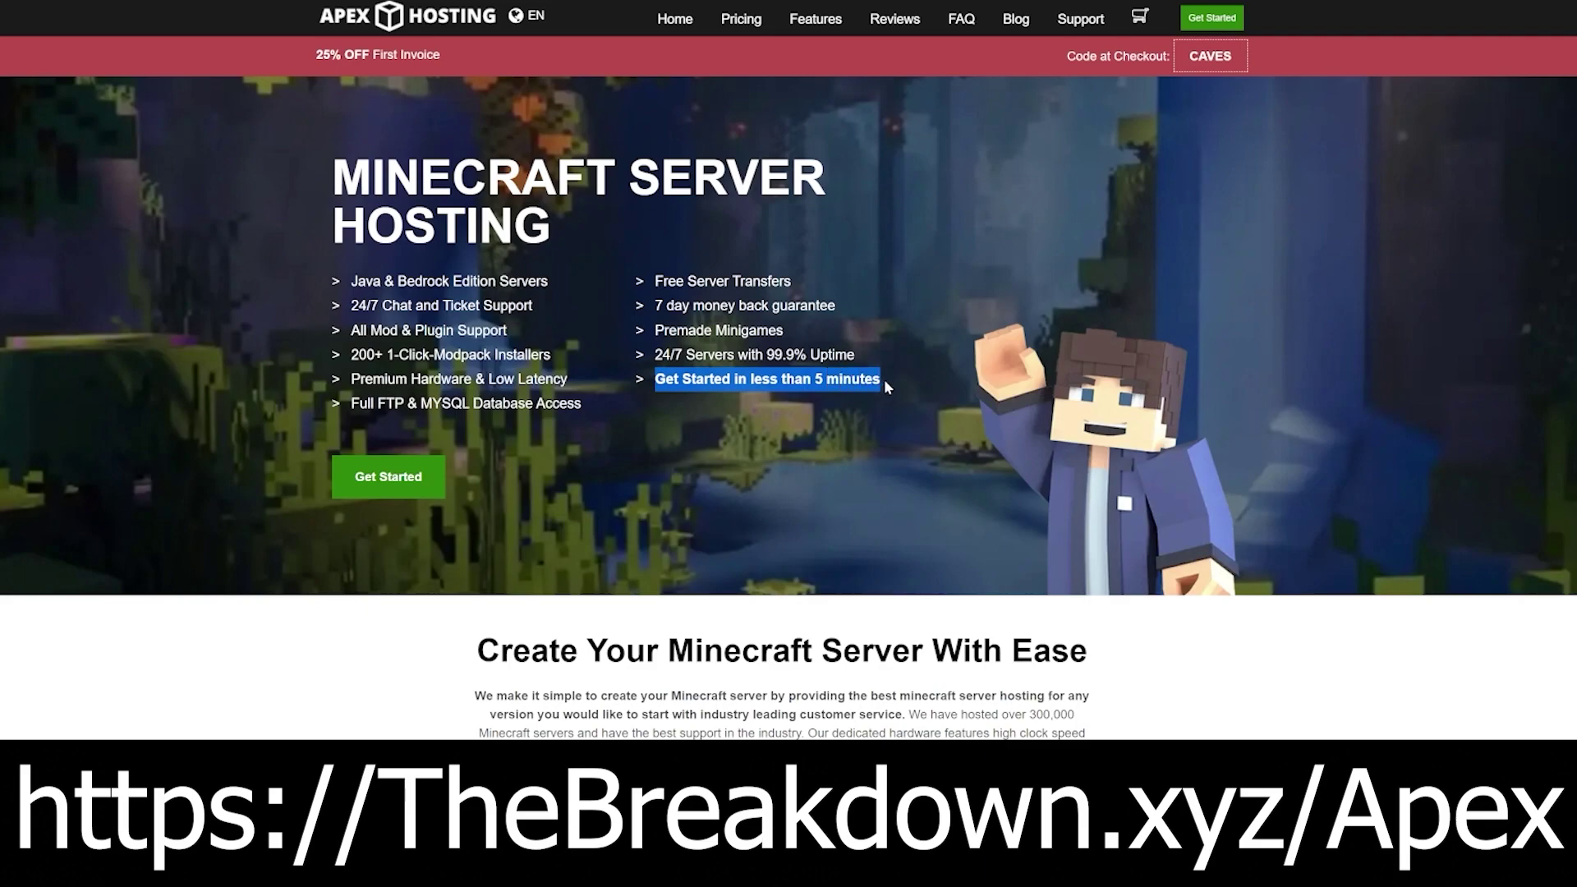
{"action": "scroll", "coordinate": [602, 353], "scroll_direction": "down", "scroll_amount": 6}
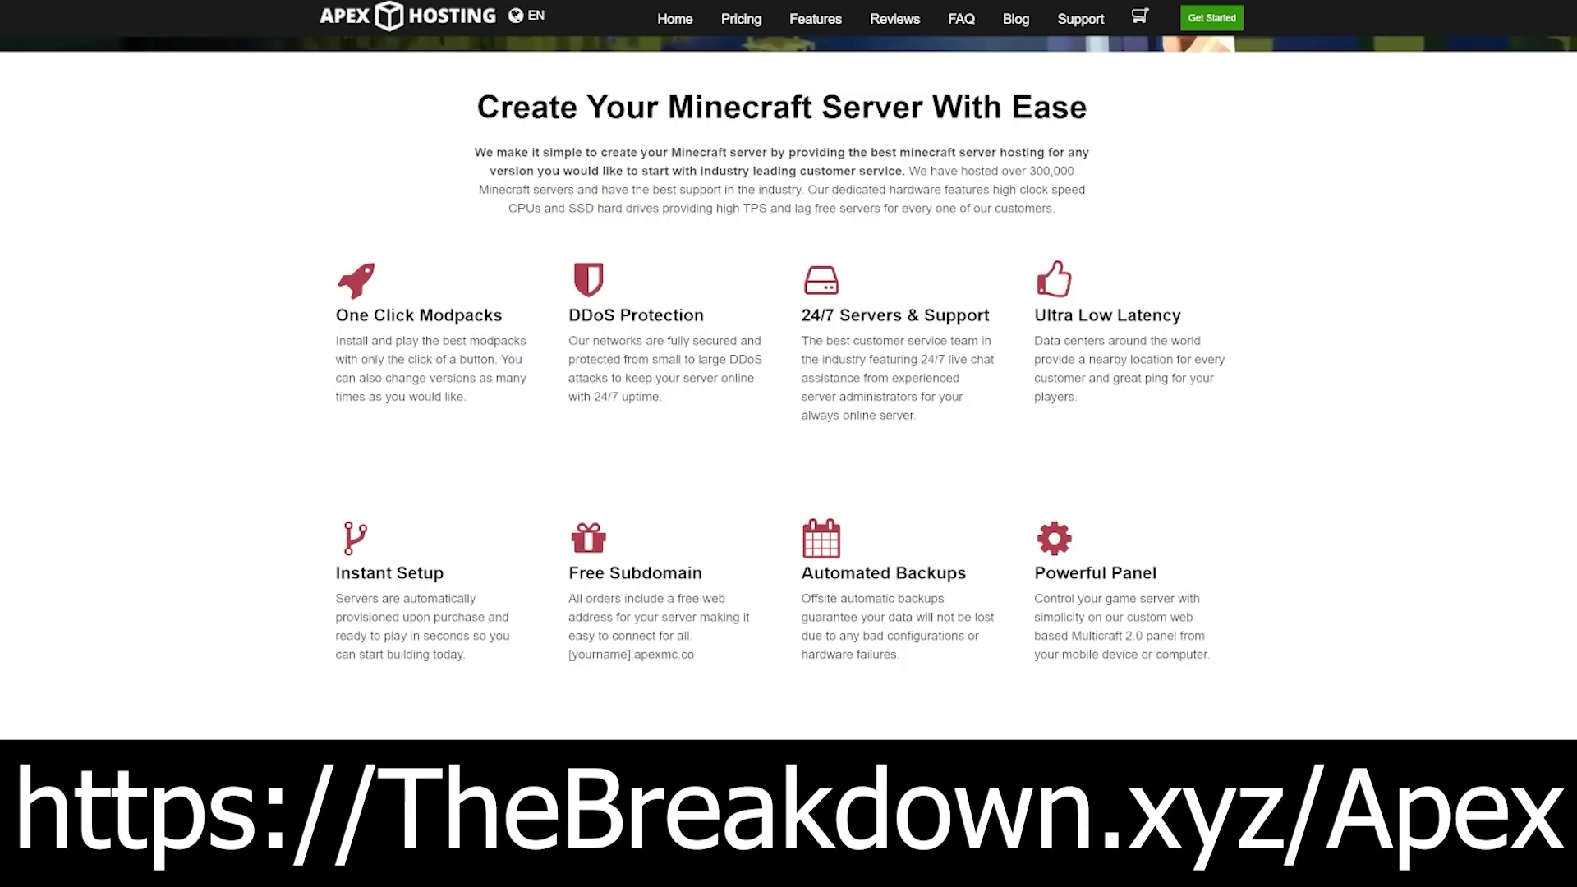
{"action": "left_click_drag", "start_coordinate": [568, 359], "coordinate": [609, 378]}
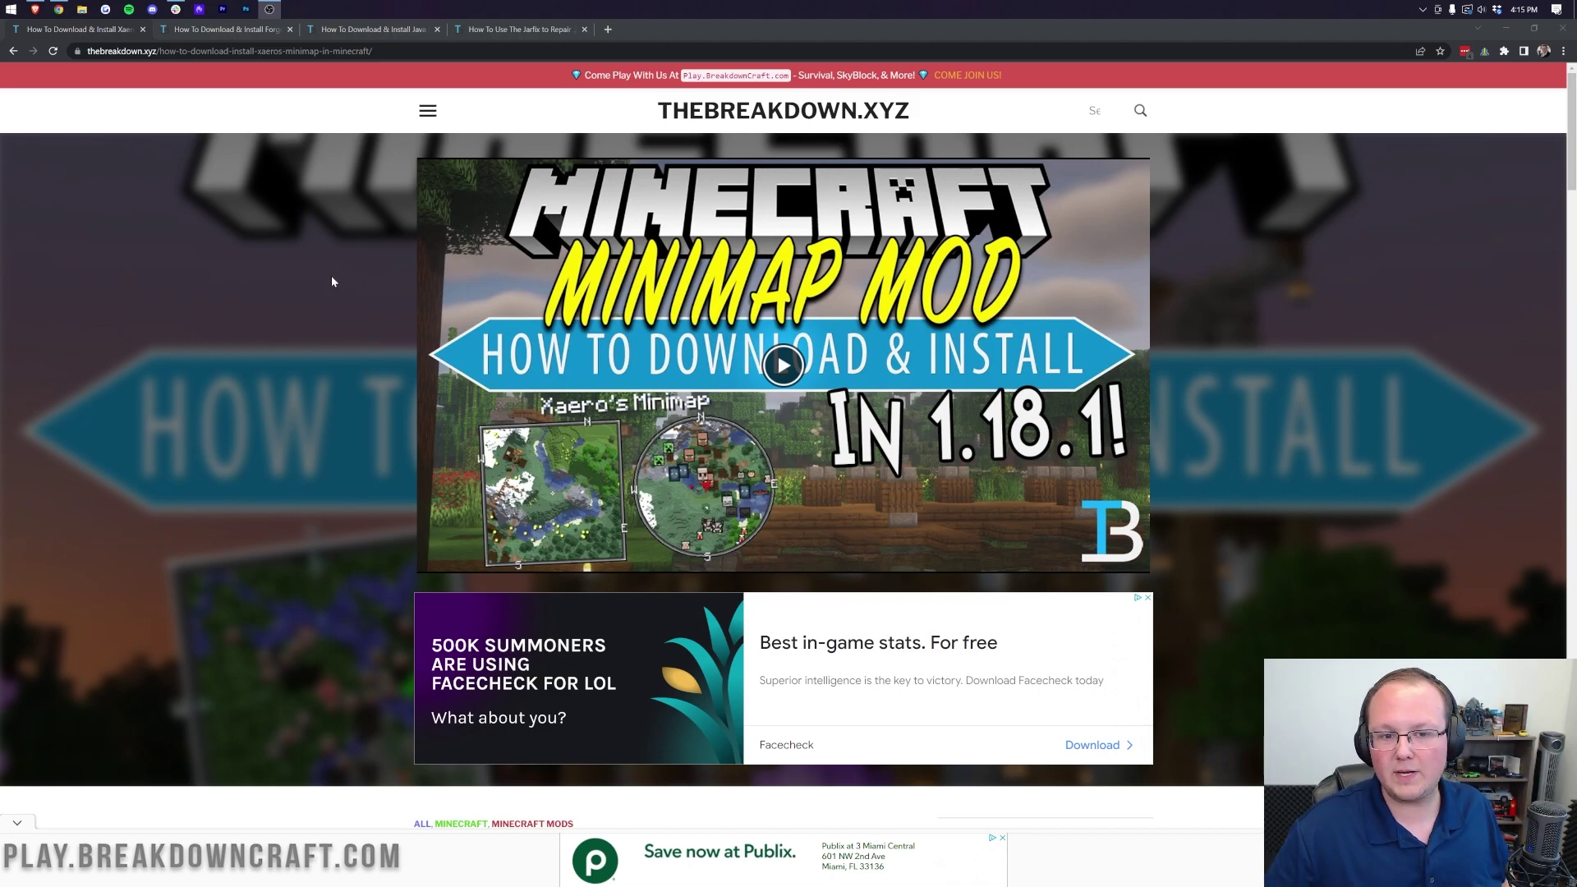
- Go from the Xaero's Minimap guide to its CurseForge page and download the mod file for Forge 1.19
{"action": "scroll", "coordinate": [332, 281], "scroll_direction": "down", "scroll_amount": 3}
{"action": "scroll", "coordinate": [332, 281], "scroll_direction": "down", "scroll_amount": 5}
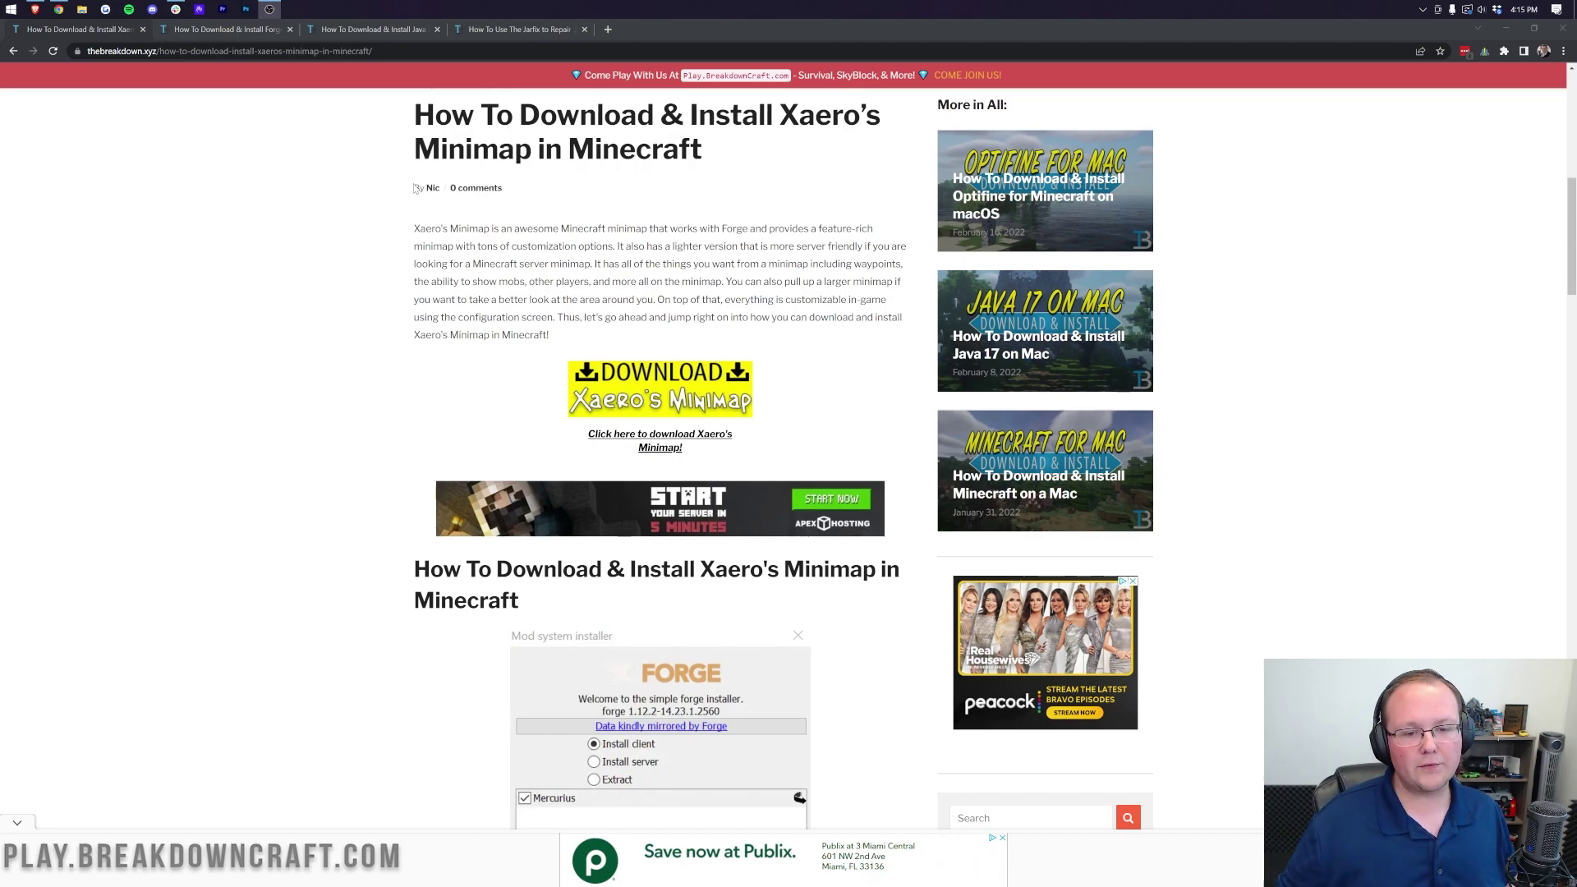
{"action": "left_click", "coordinate": [684, 367]}
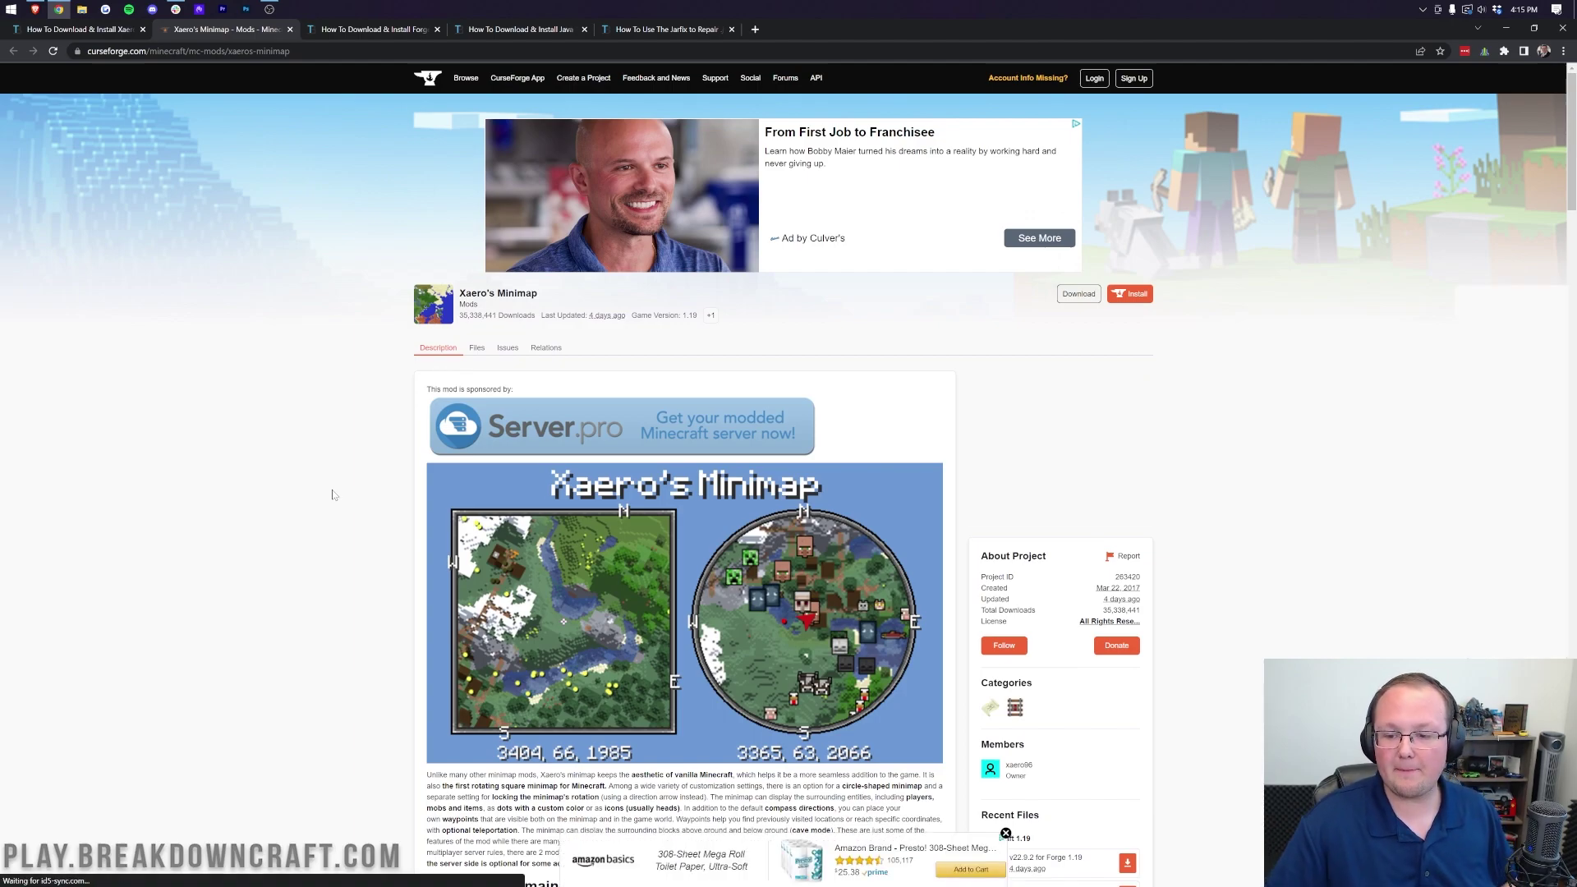
{"action": "scroll", "coordinate": [1178, 370], "scroll_direction": "down", "scroll_amount": 6}
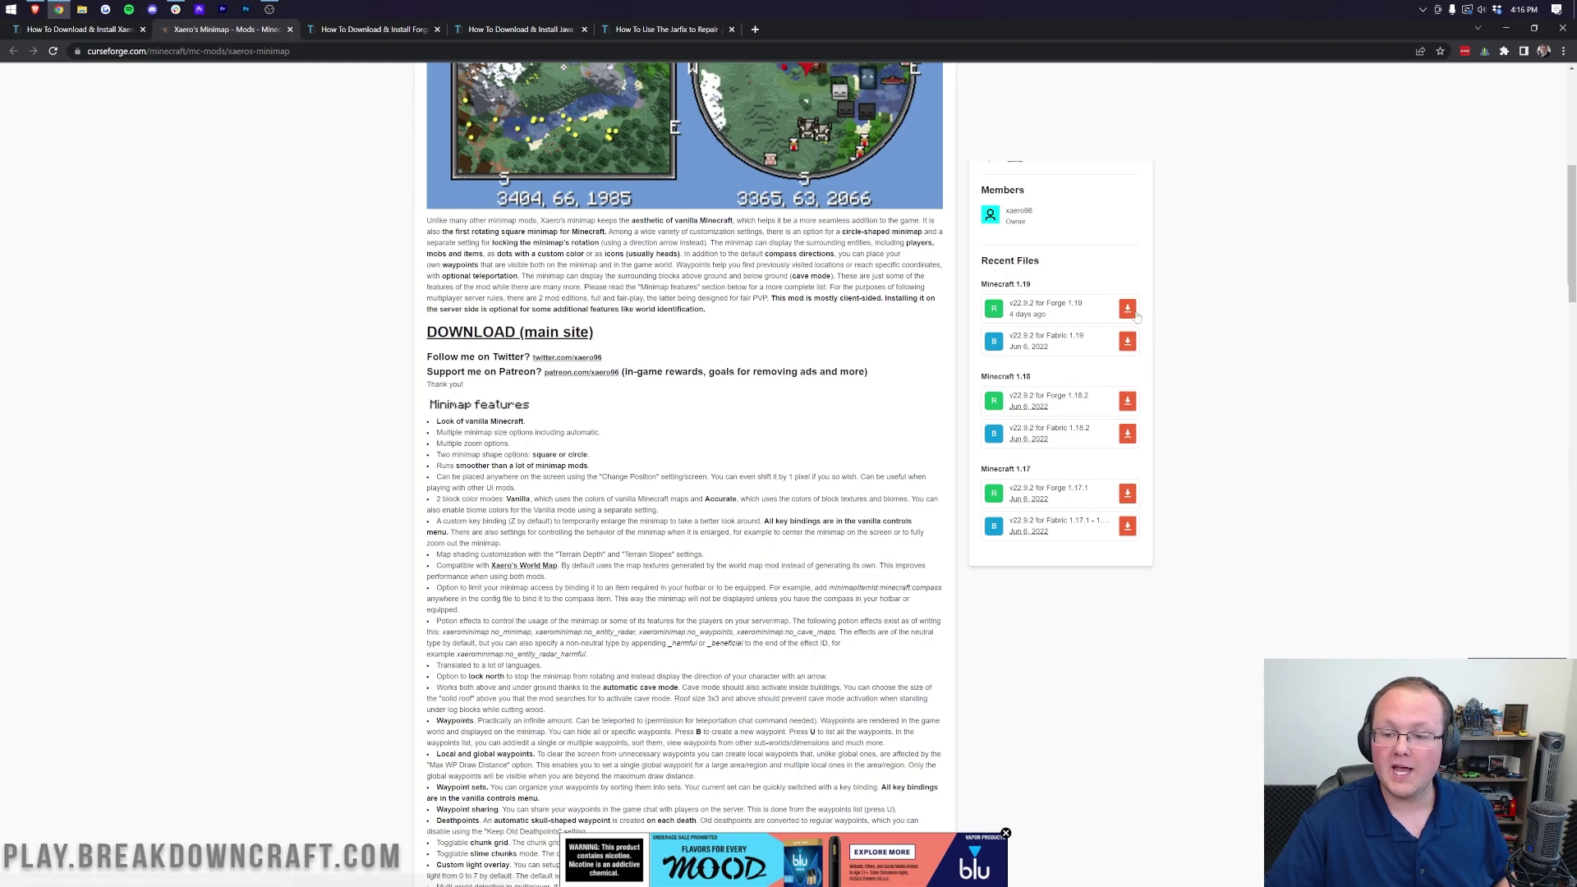
{"action": "left_click", "coordinate": [1126, 310]}
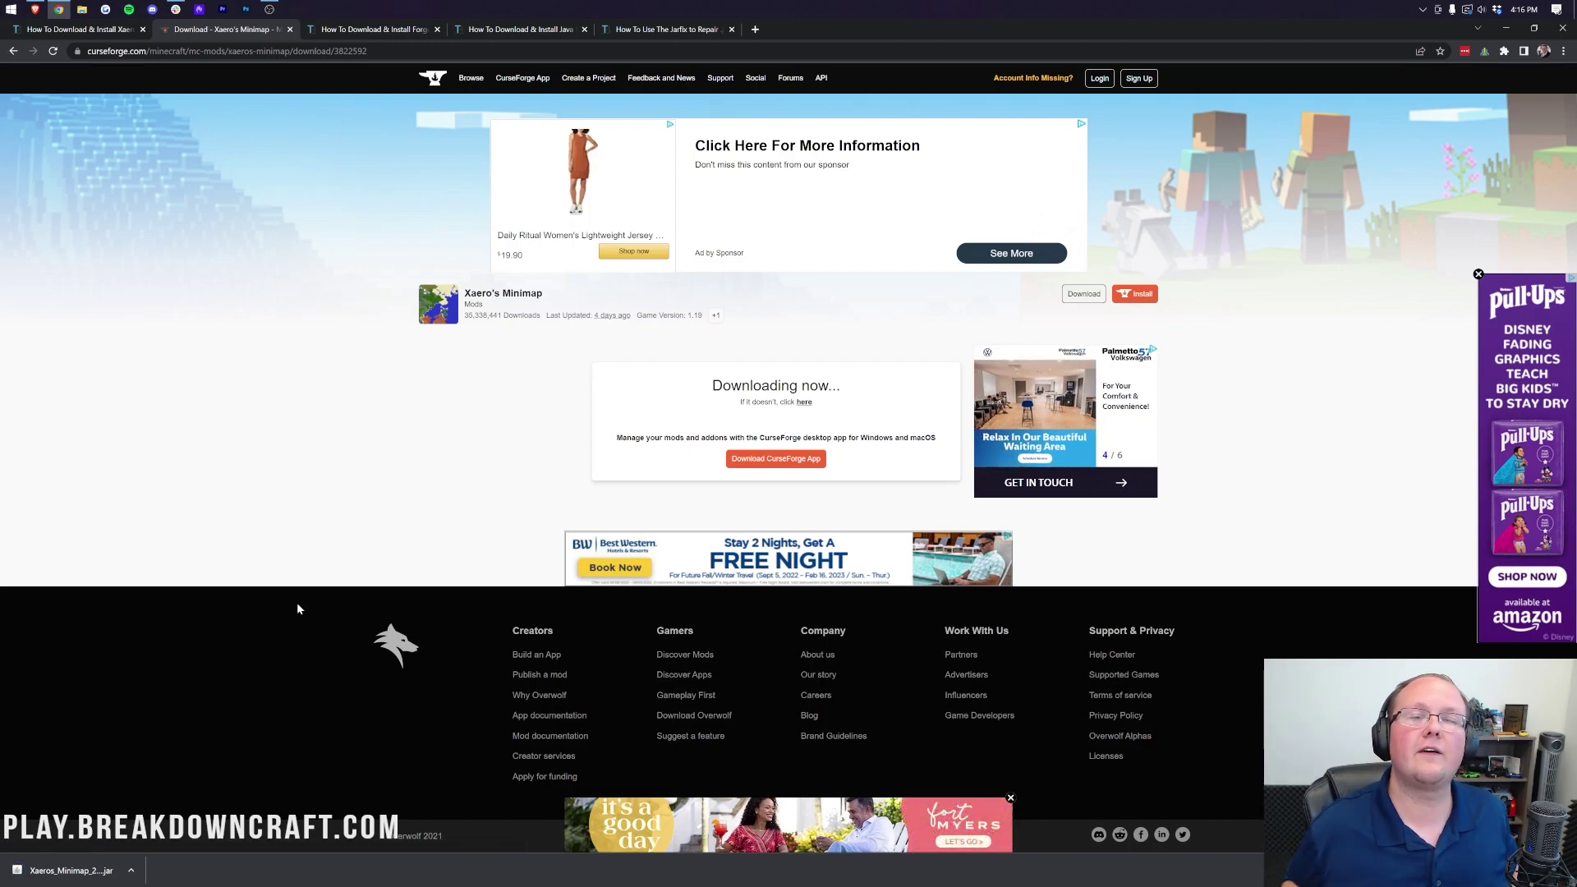
- Open the Minecraft Forge downloads page from the How To Download & Install Forge article
{"action": "left_click", "coordinate": [382, 33]}
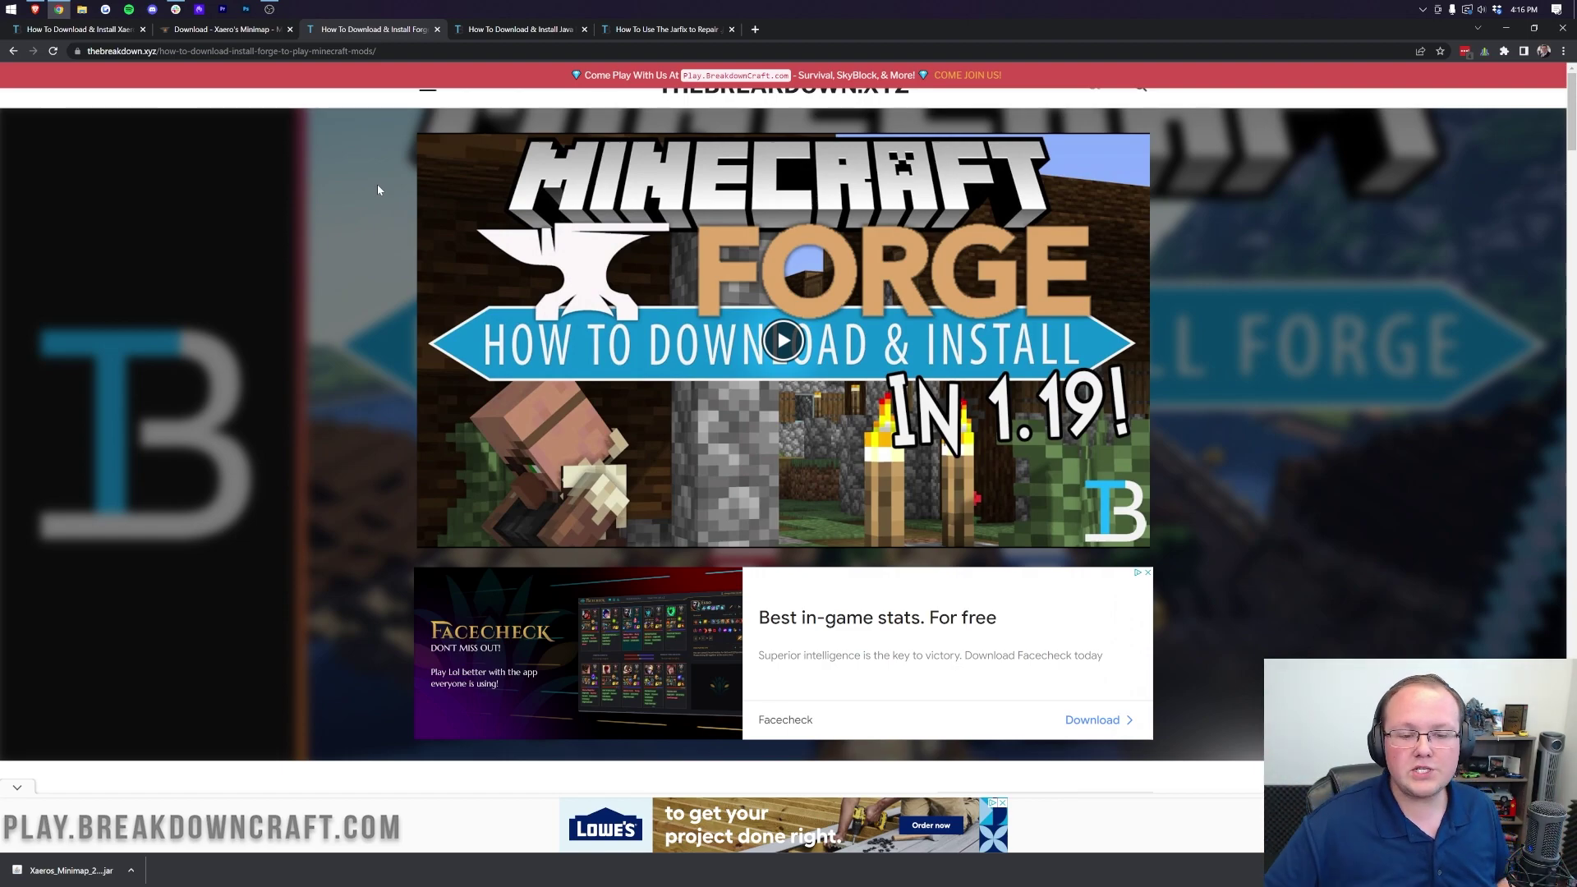
{"action": "scroll", "coordinate": [360, 195], "scroll_direction": "down", "scroll_amount": 6}
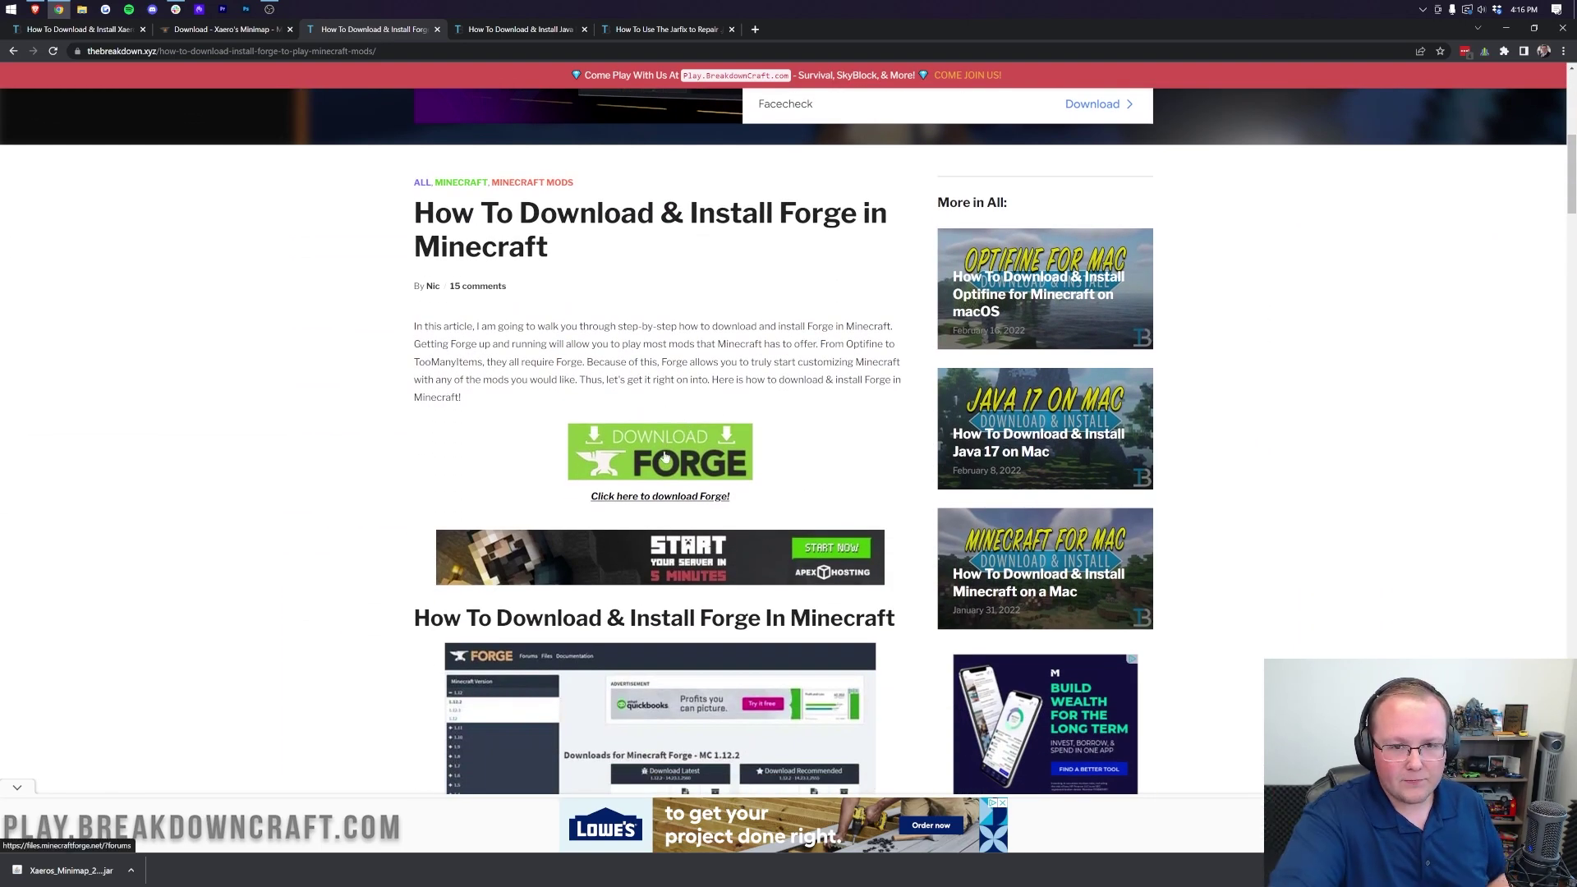
{"action": "scroll", "coordinate": [649, 447], "scroll_direction": "down", "scroll_amount": 1}
{"action": "scroll", "coordinate": [542, 399], "scroll_direction": "up", "scroll_amount": 1}
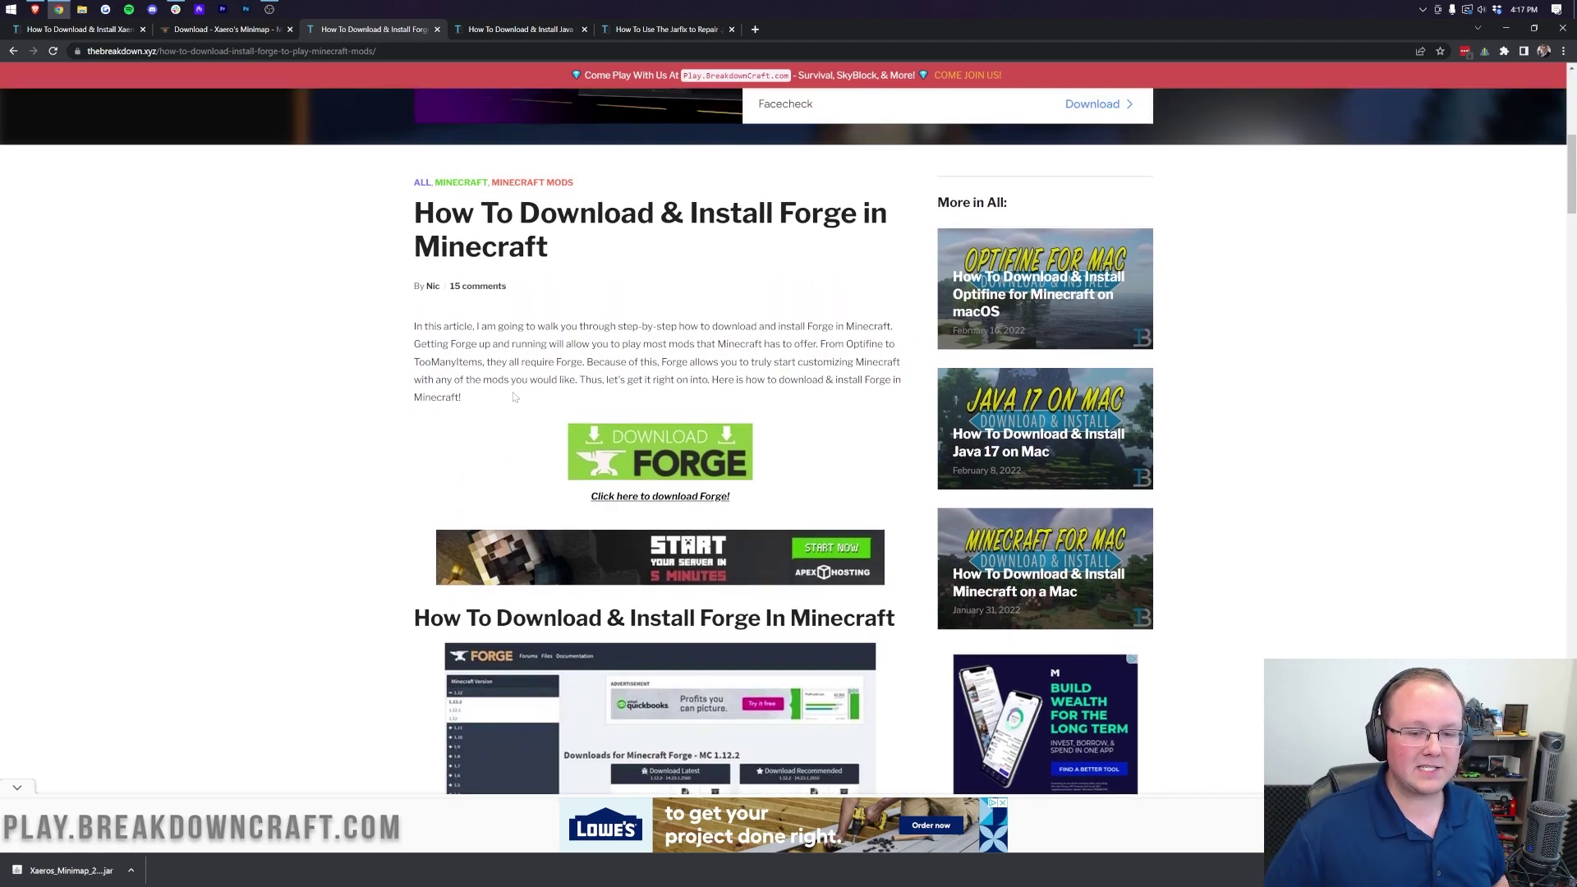
{"action": "left_click", "coordinate": [638, 462]}
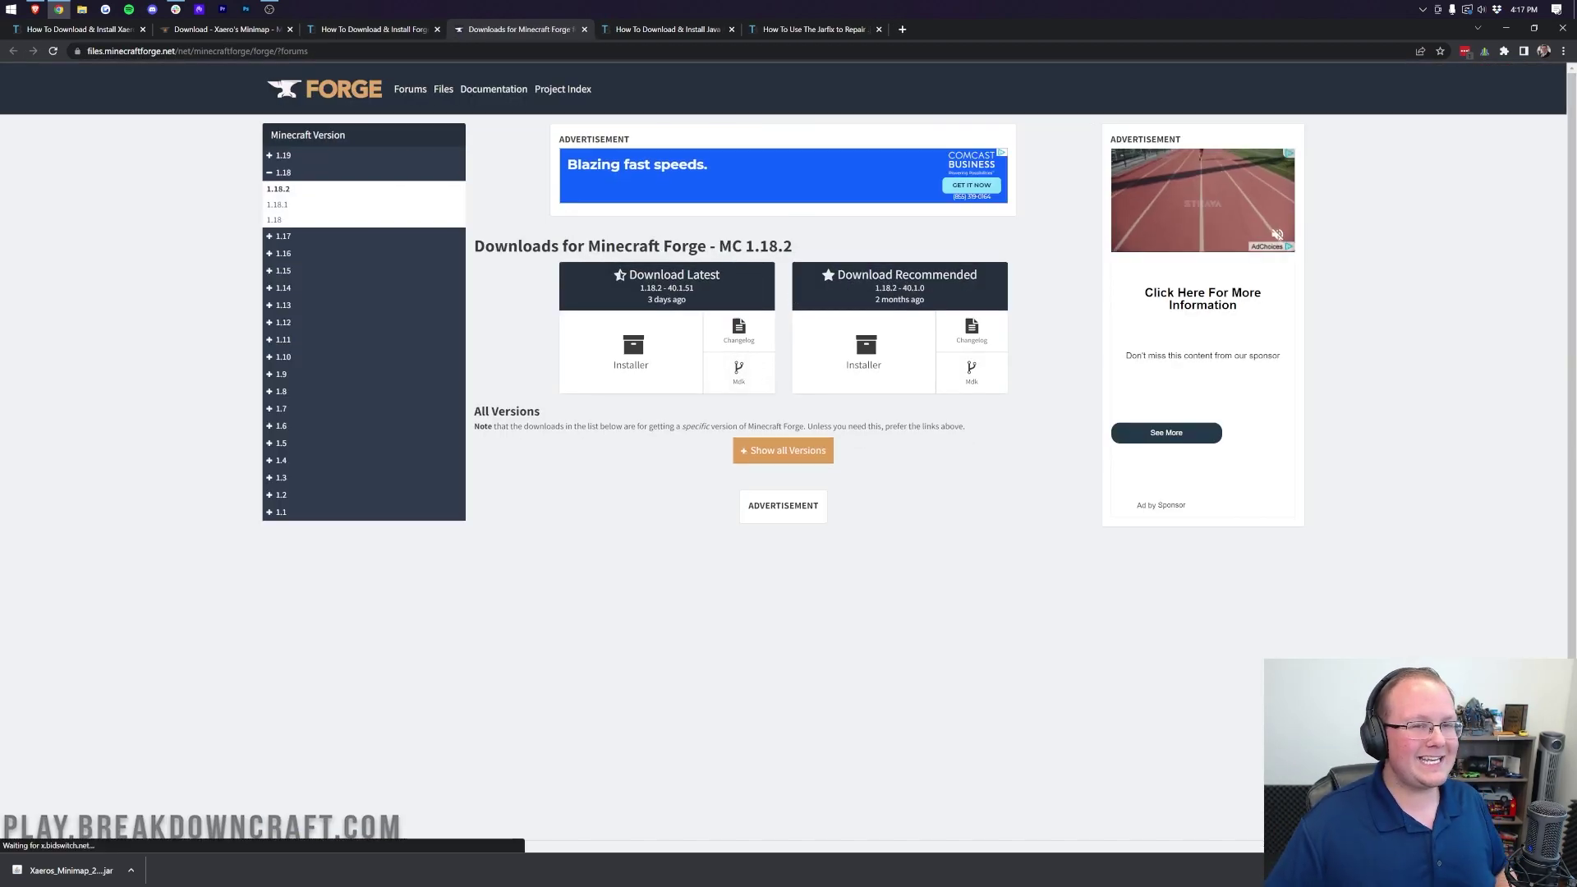
- Download the latest Forge installer for Minecraft 1.19, skipping the advertisement page
{"action": "left_click_drag", "start_coordinate": [719, 245], "coordinate": [791, 245]}
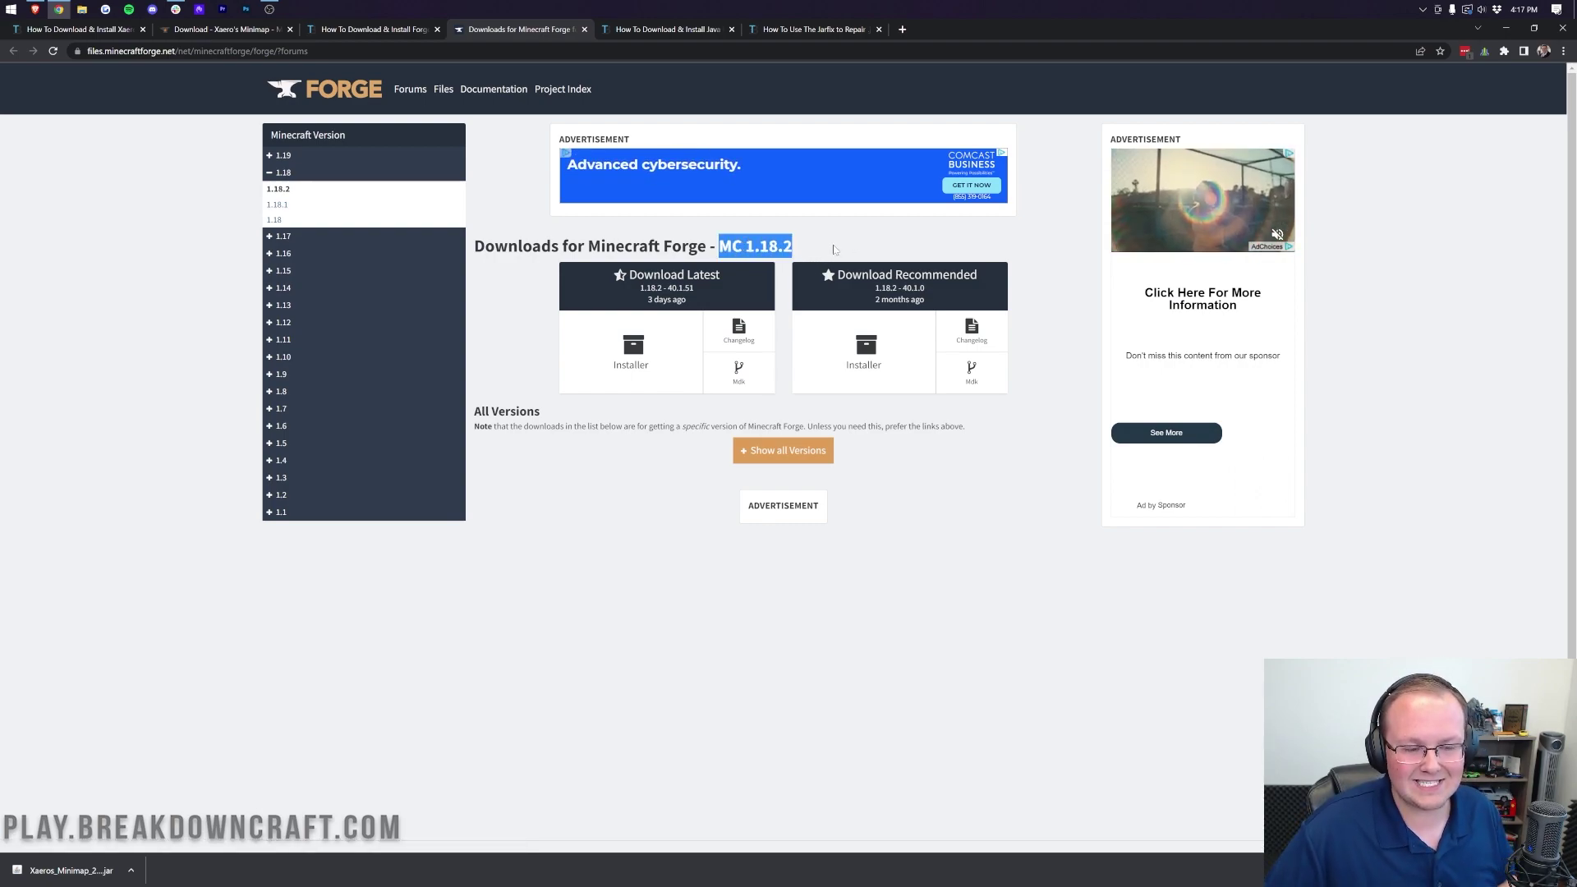
{"action": "left_click", "coordinate": [277, 155]}
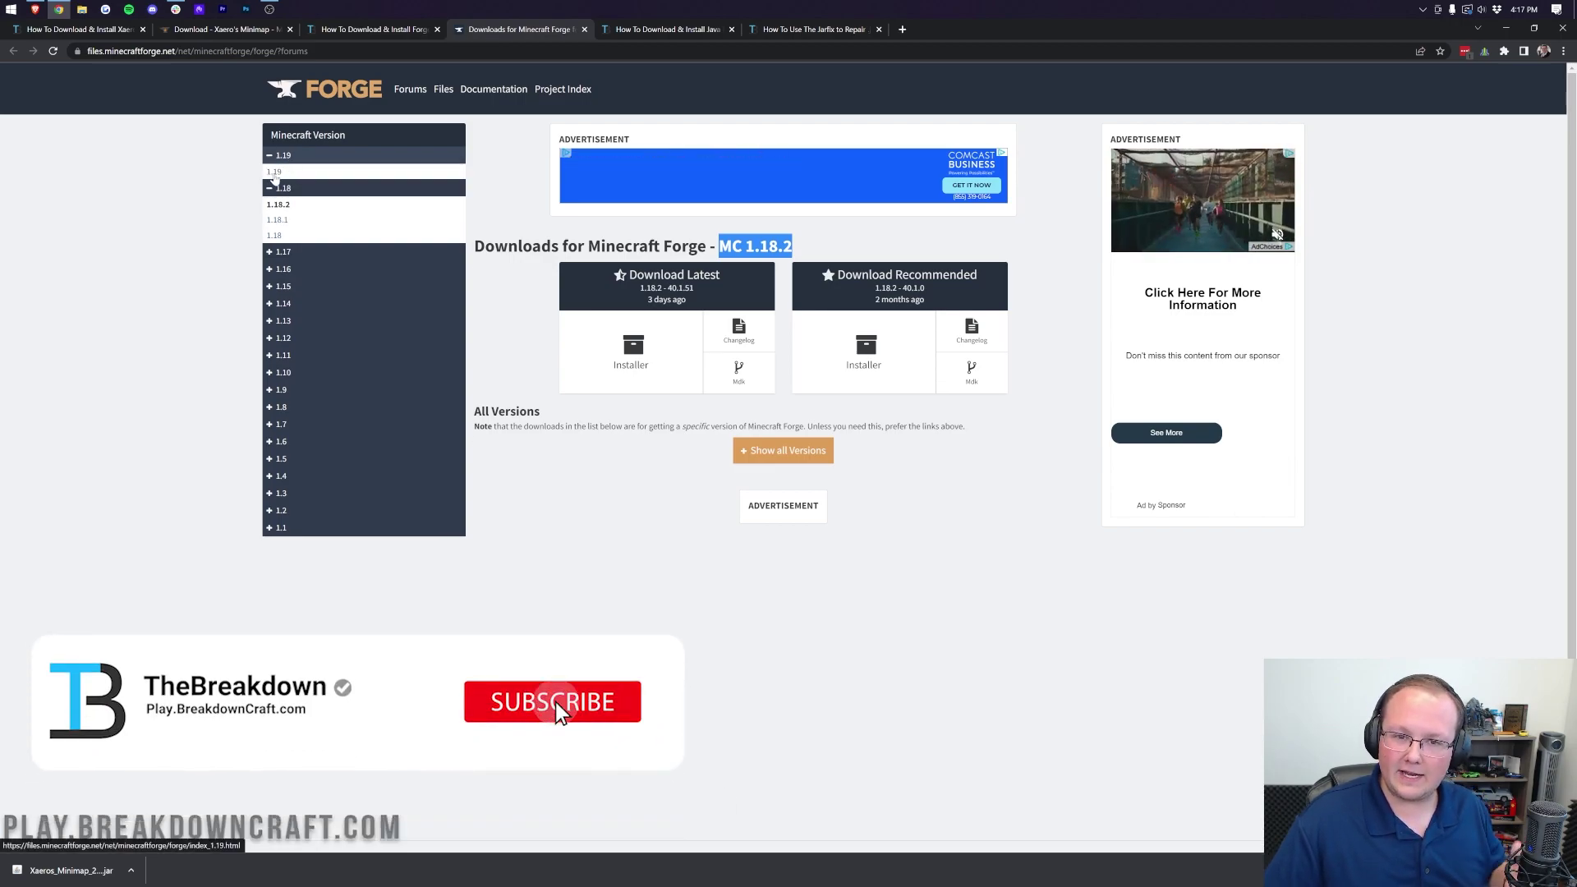
{"action": "left_click", "coordinate": [274, 173]}
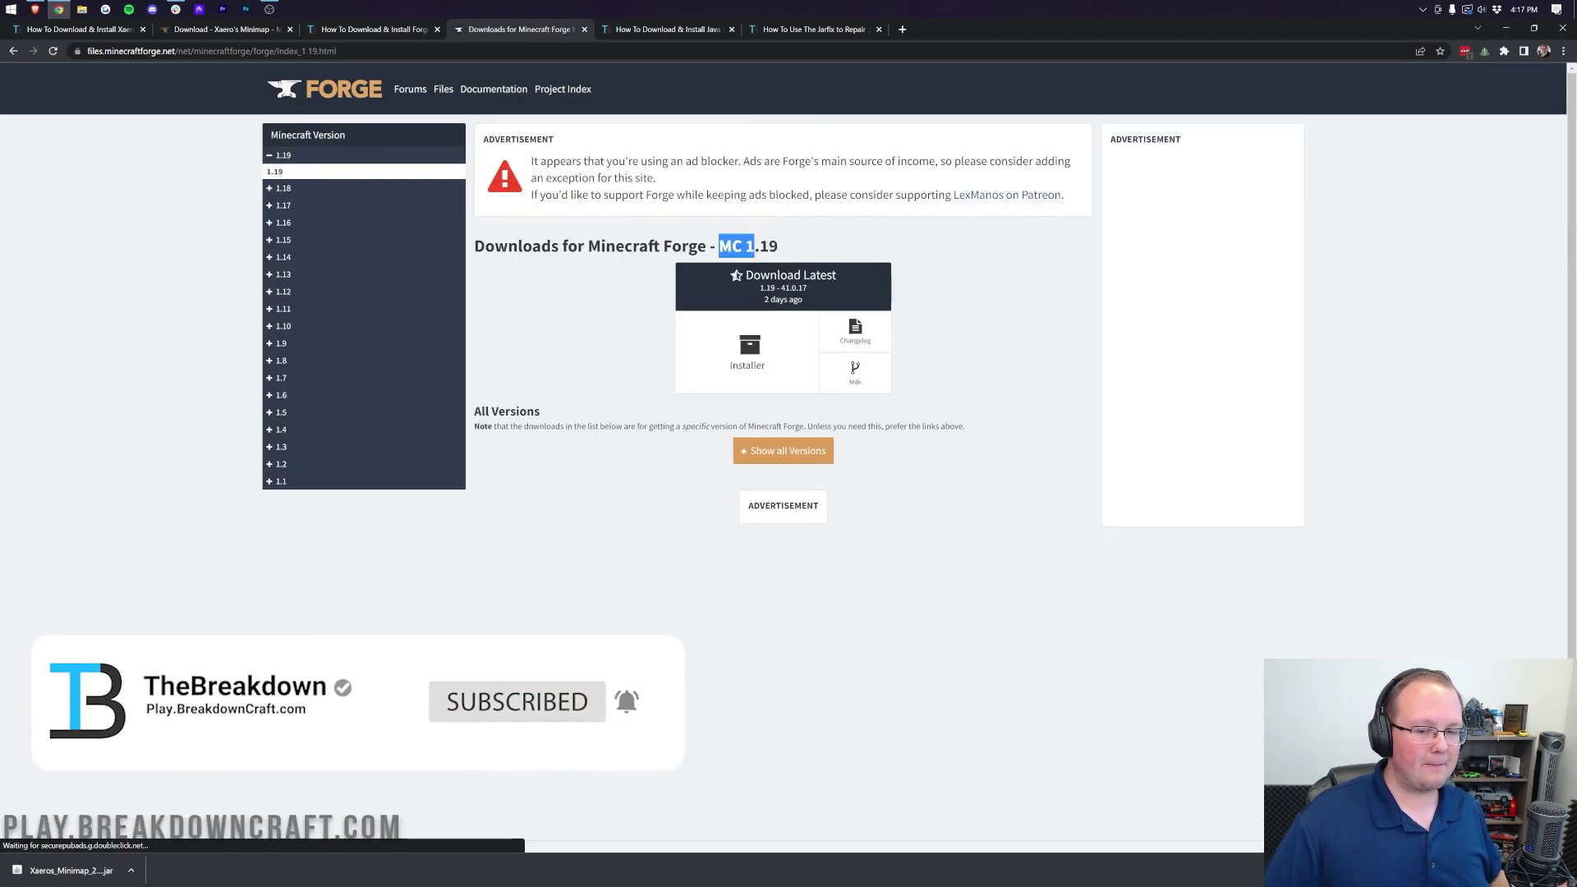
{"action": "left_click_drag", "start_coordinate": [754, 246], "coordinate": [778, 246]}
{"action": "left_click", "coordinate": [778, 246]}
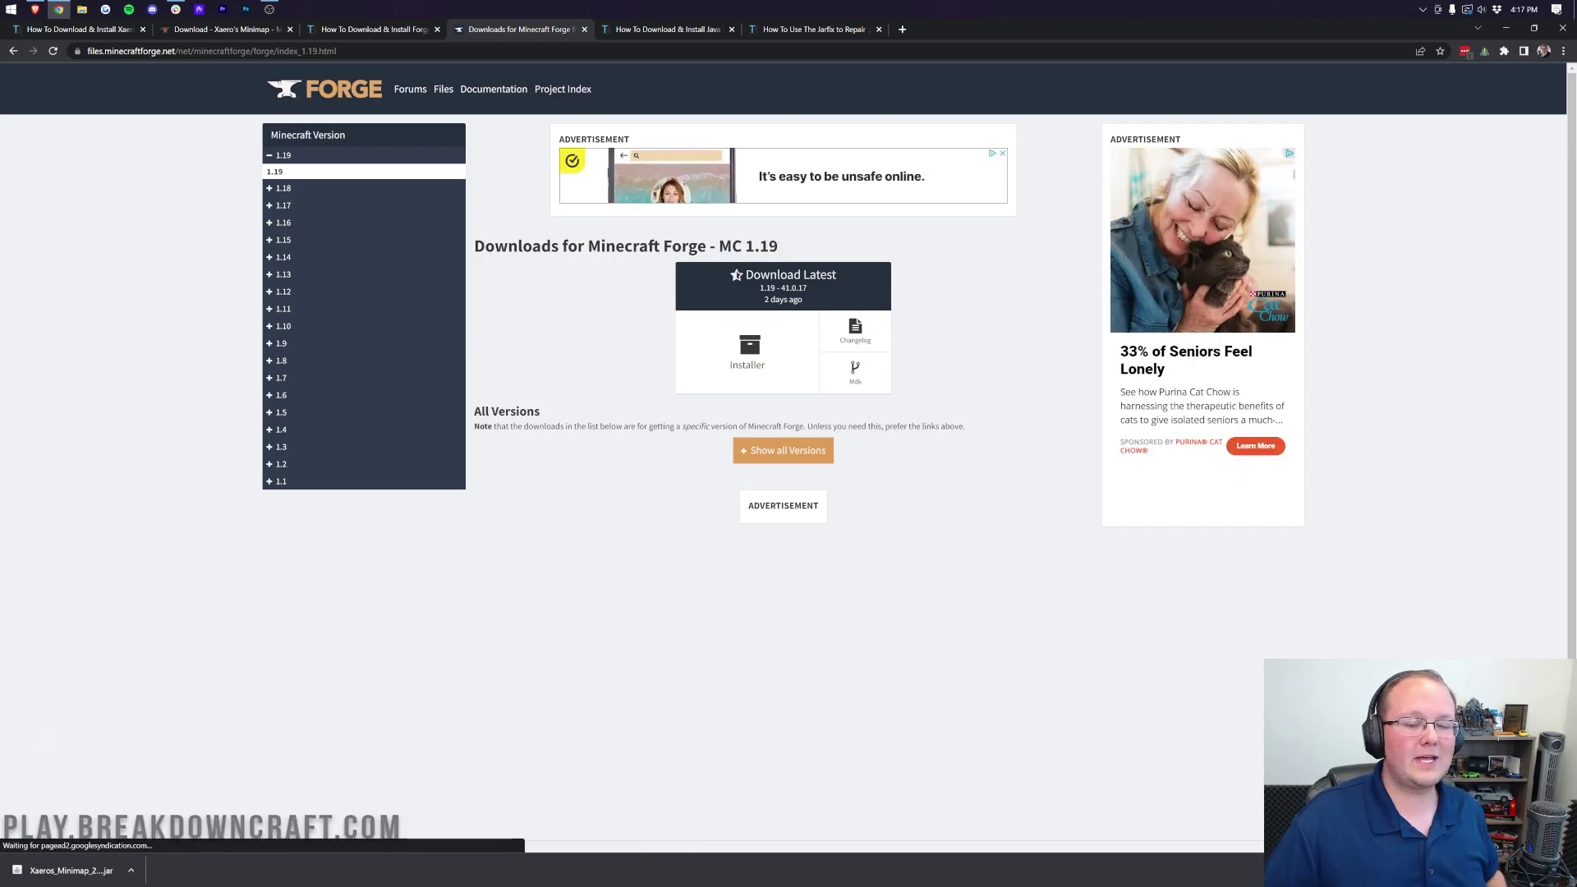
{"action": "left_click", "coordinate": [747, 353]}
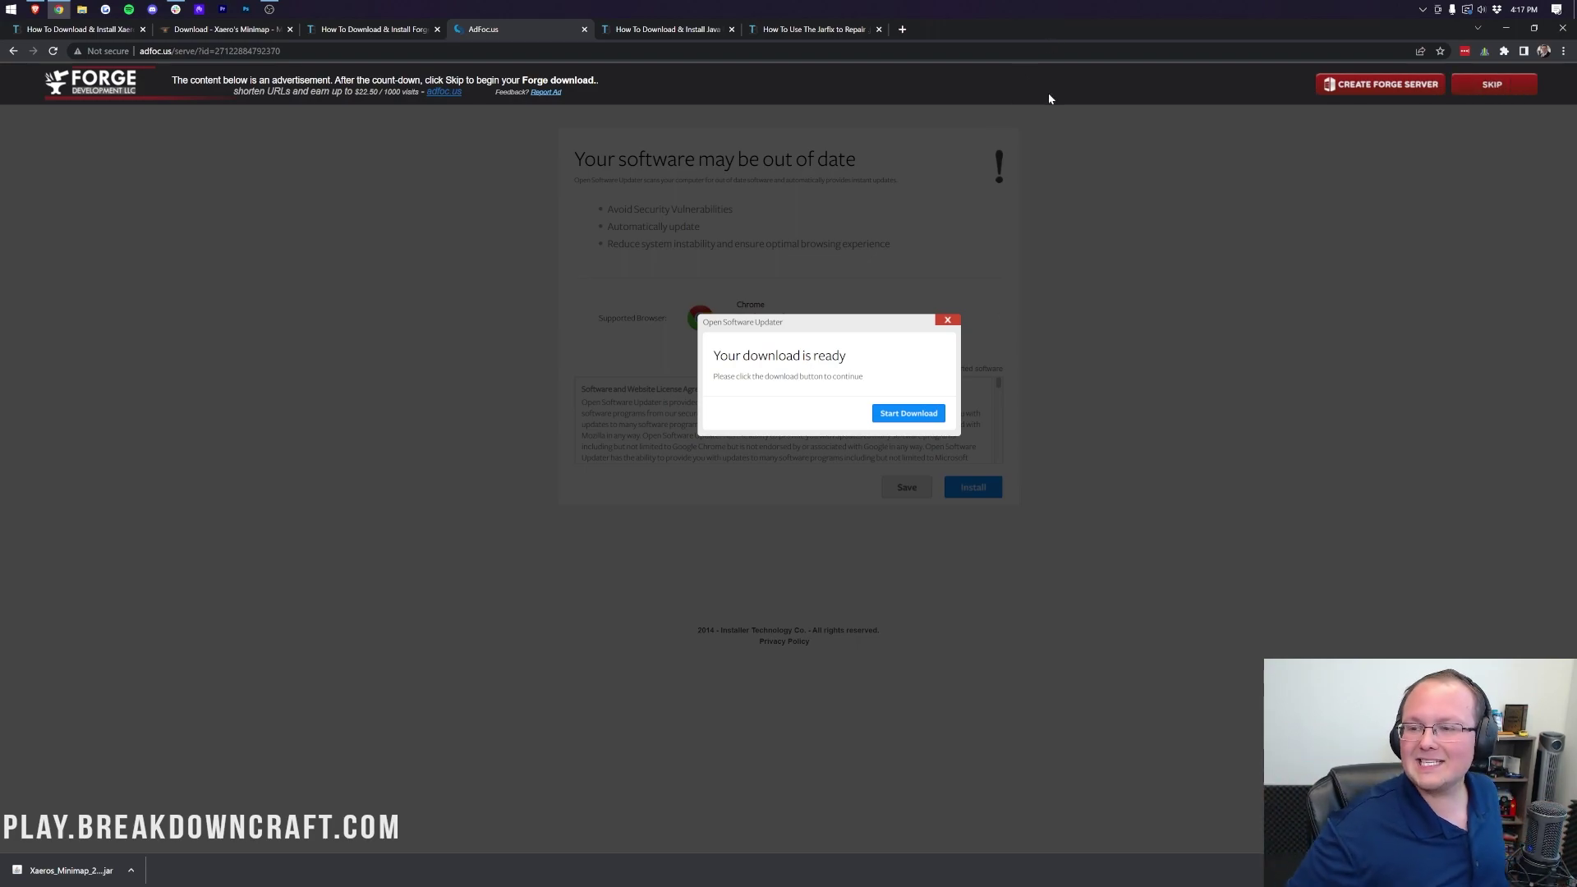
{"action": "left_click", "coordinate": [1497, 98]}
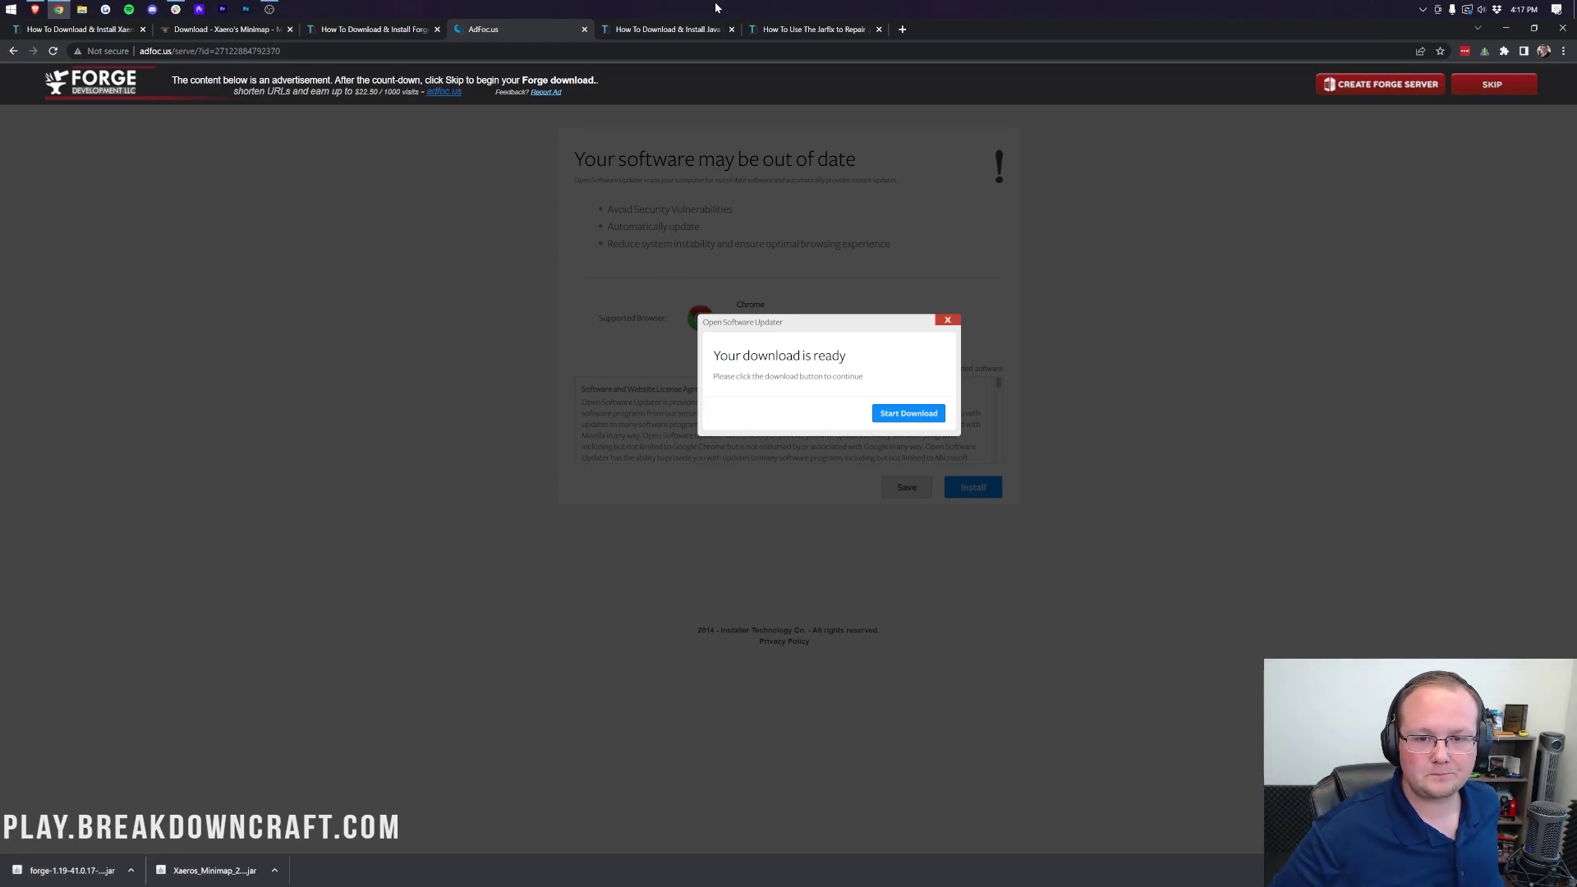
- Move the Forge installer and Xaero's Minimap jar files from the Downloads folder to the desktop
{"action": "left_click", "coordinate": [668, 29]}
{"action": "left_click", "coordinate": [1504, 30]}
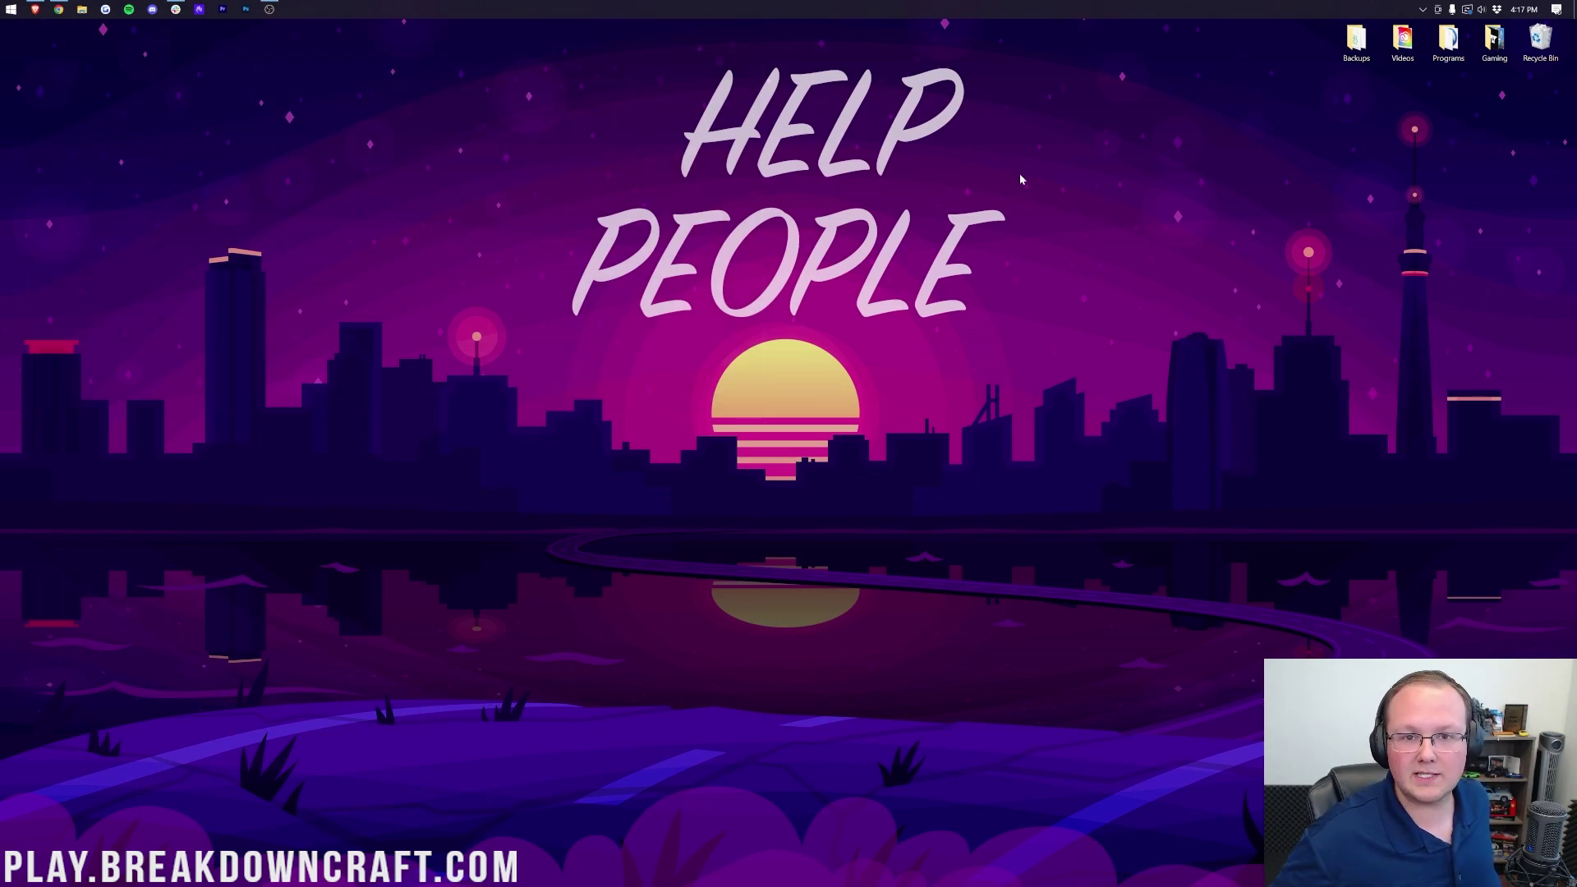
{"action": "left_click", "coordinate": [3, 5]}
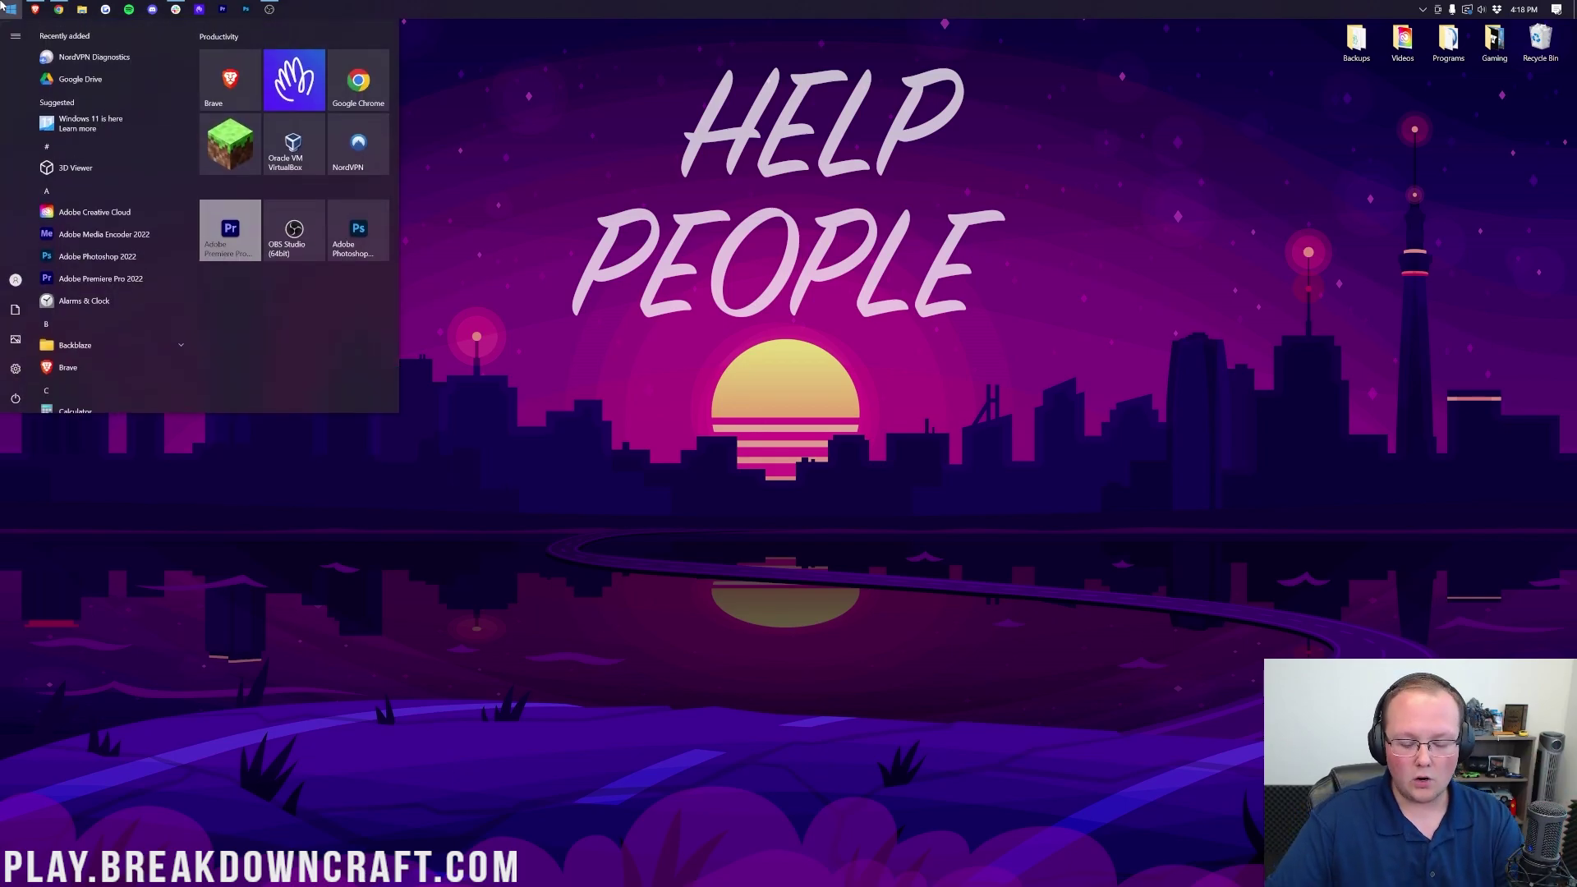
{"action": "type", "text": "down"}
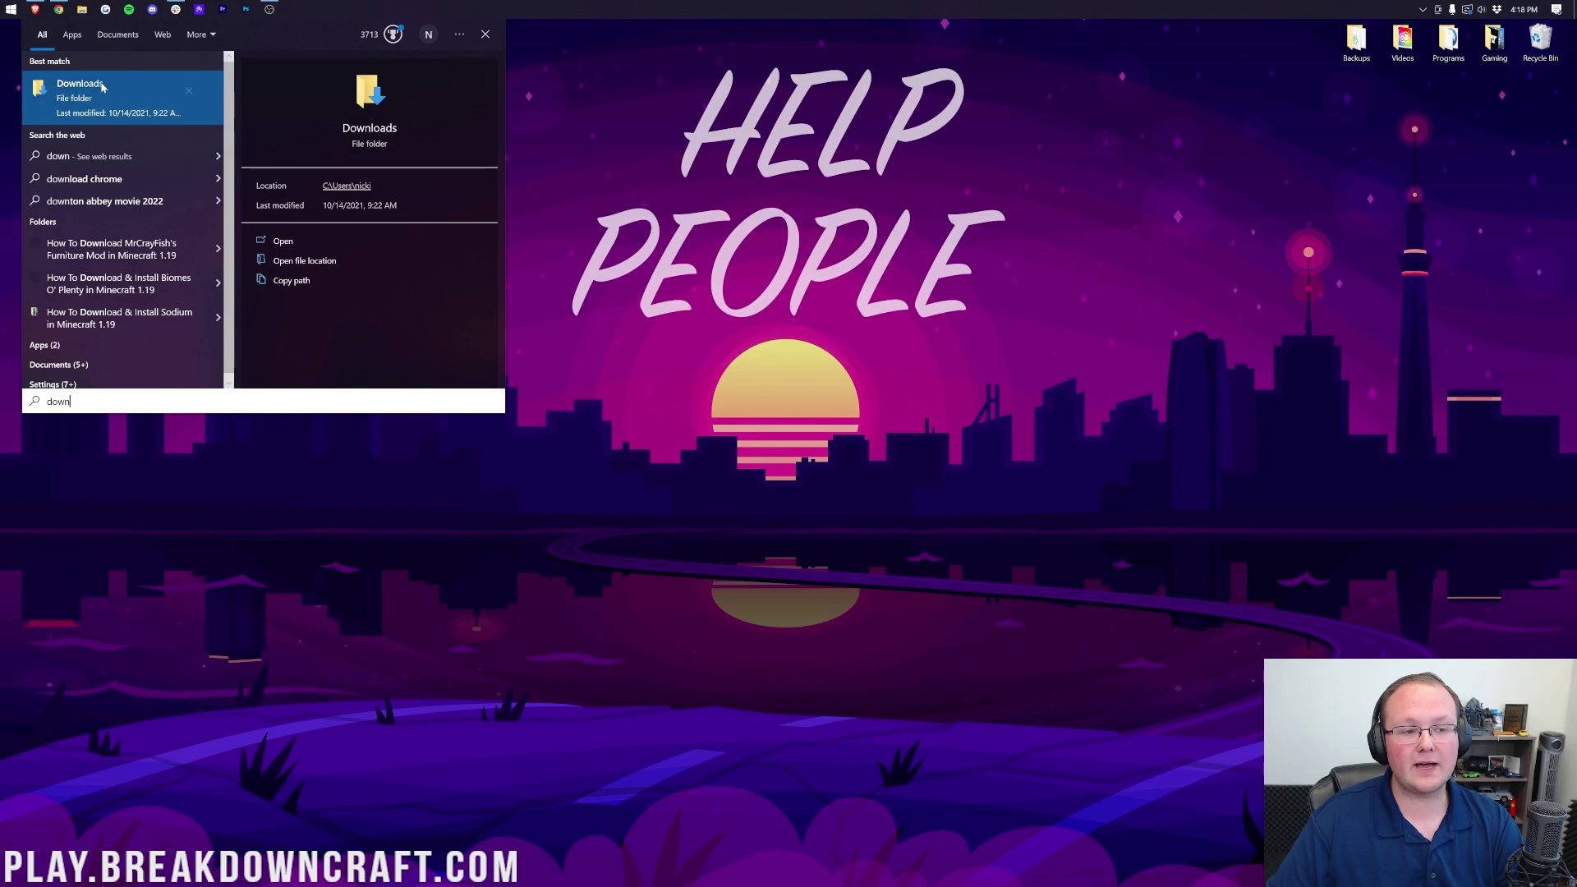
{"action": "left_click", "coordinate": [102, 86]}
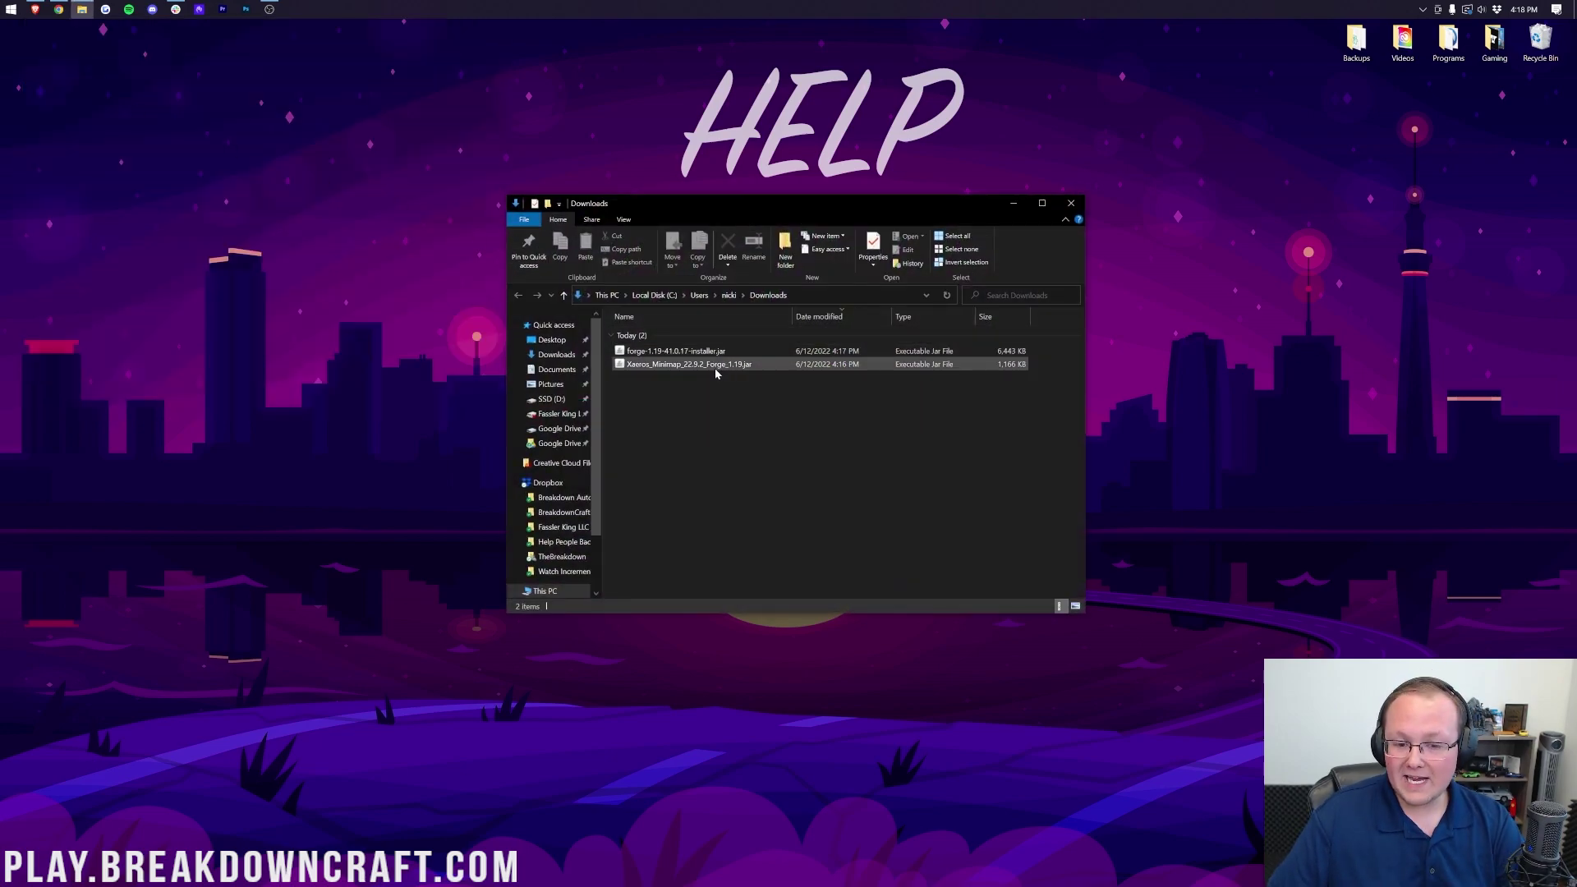
{"action": "left_click_drag", "start_coordinate": [690, 391], "coordinate": [431, 220]}
{"action": "key", "text": "alt+F4"}
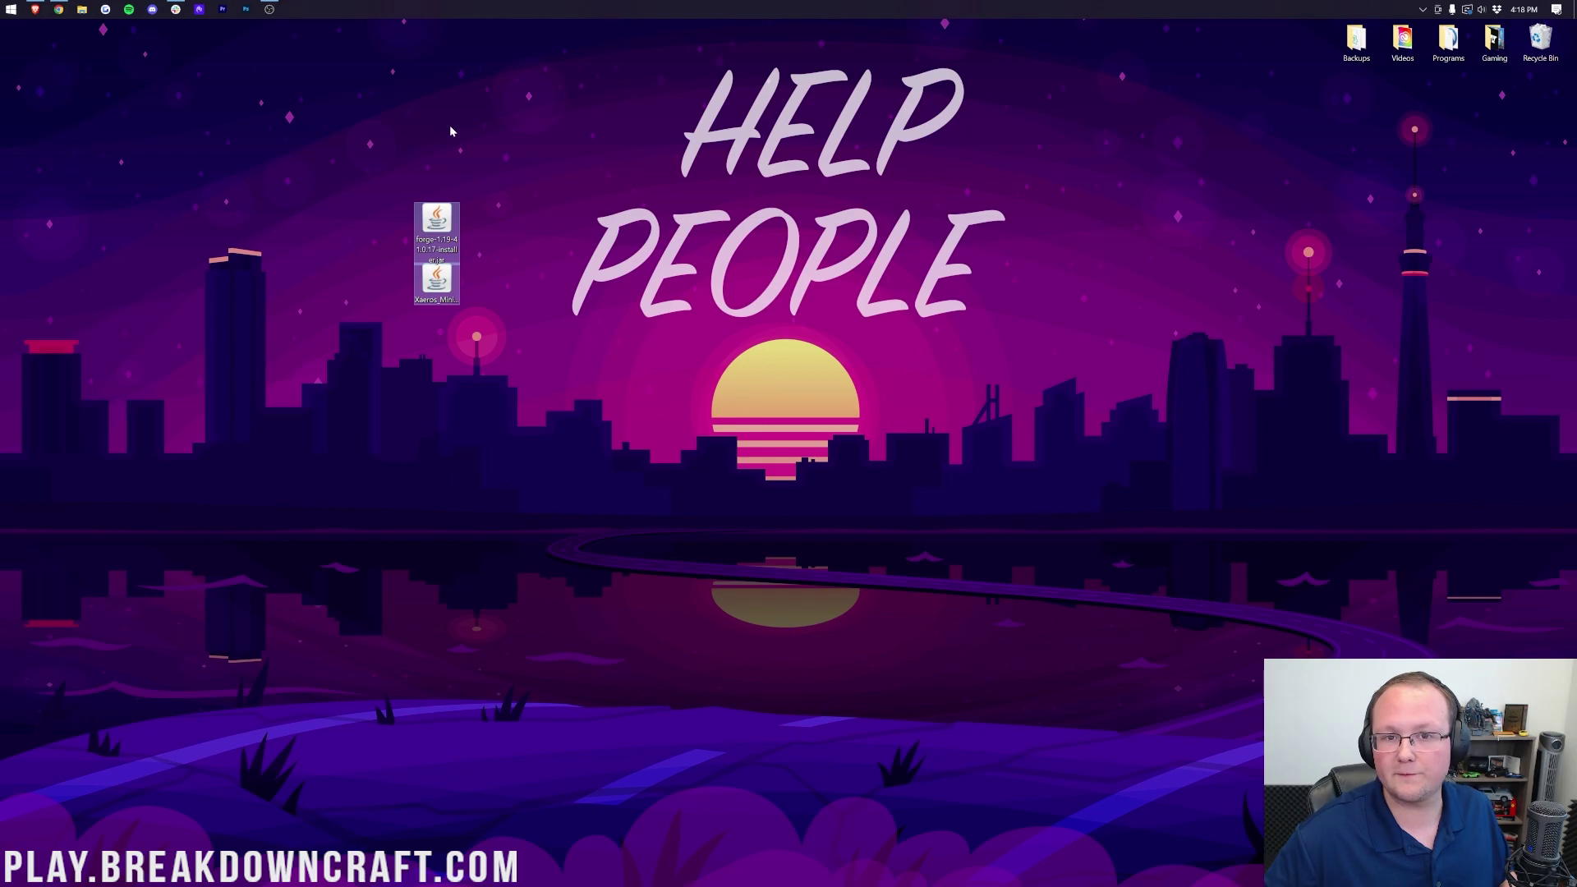
- Open the Forge 1.19 installer with Java(TM) Platform SE binary and close it again
{"action": "right_click", "coordinate": [434, 228]}
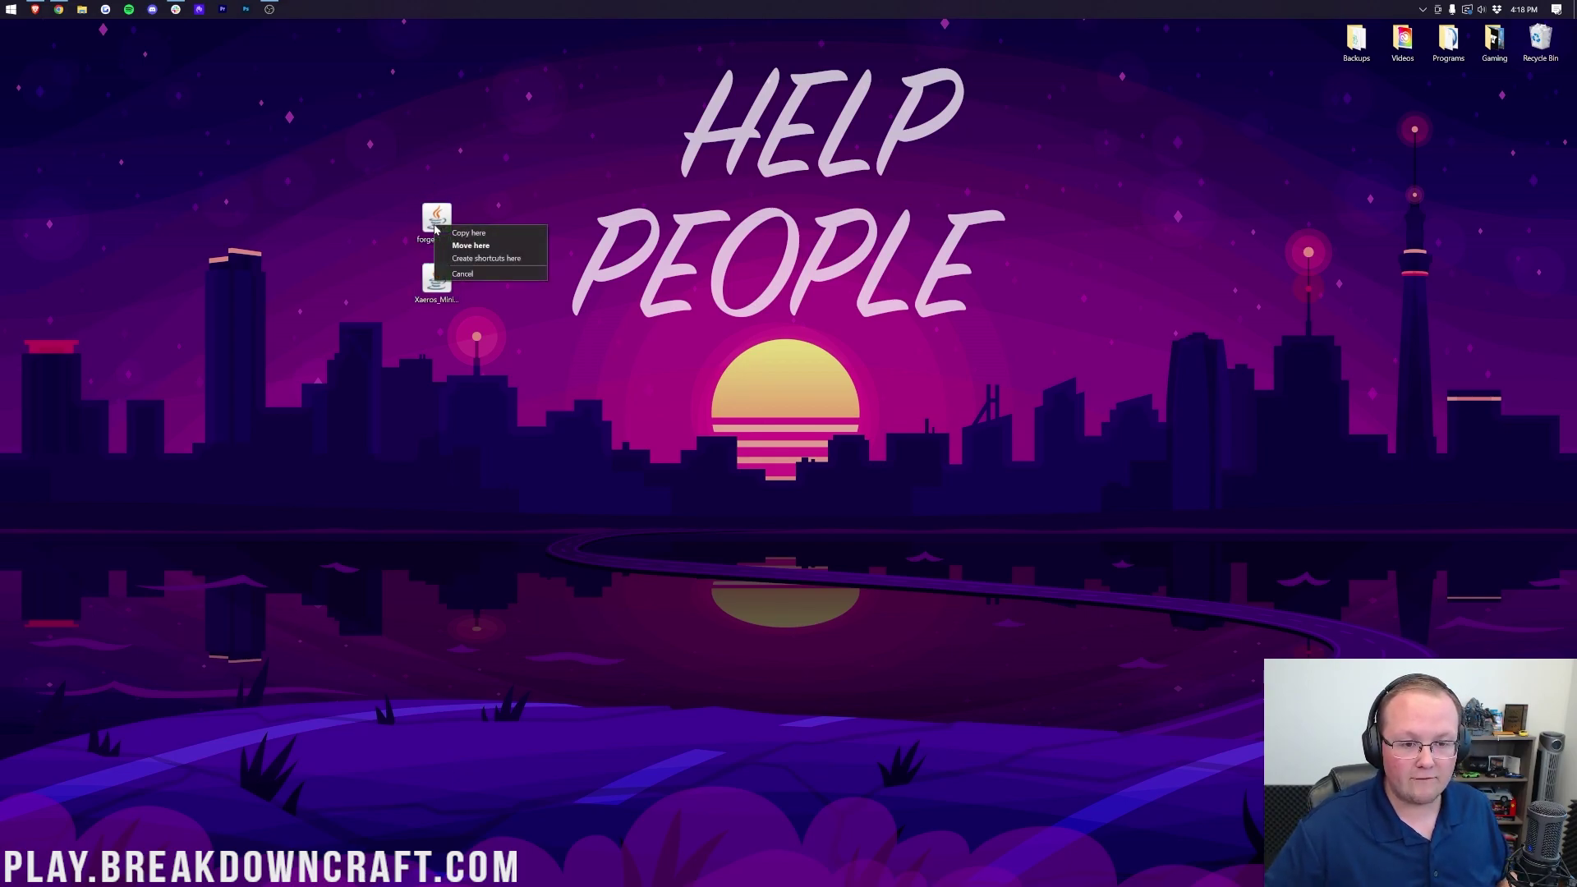
{"action": "key", "text": "Escape"}
{"action": "right_click", "coordinate": [446, 212]}
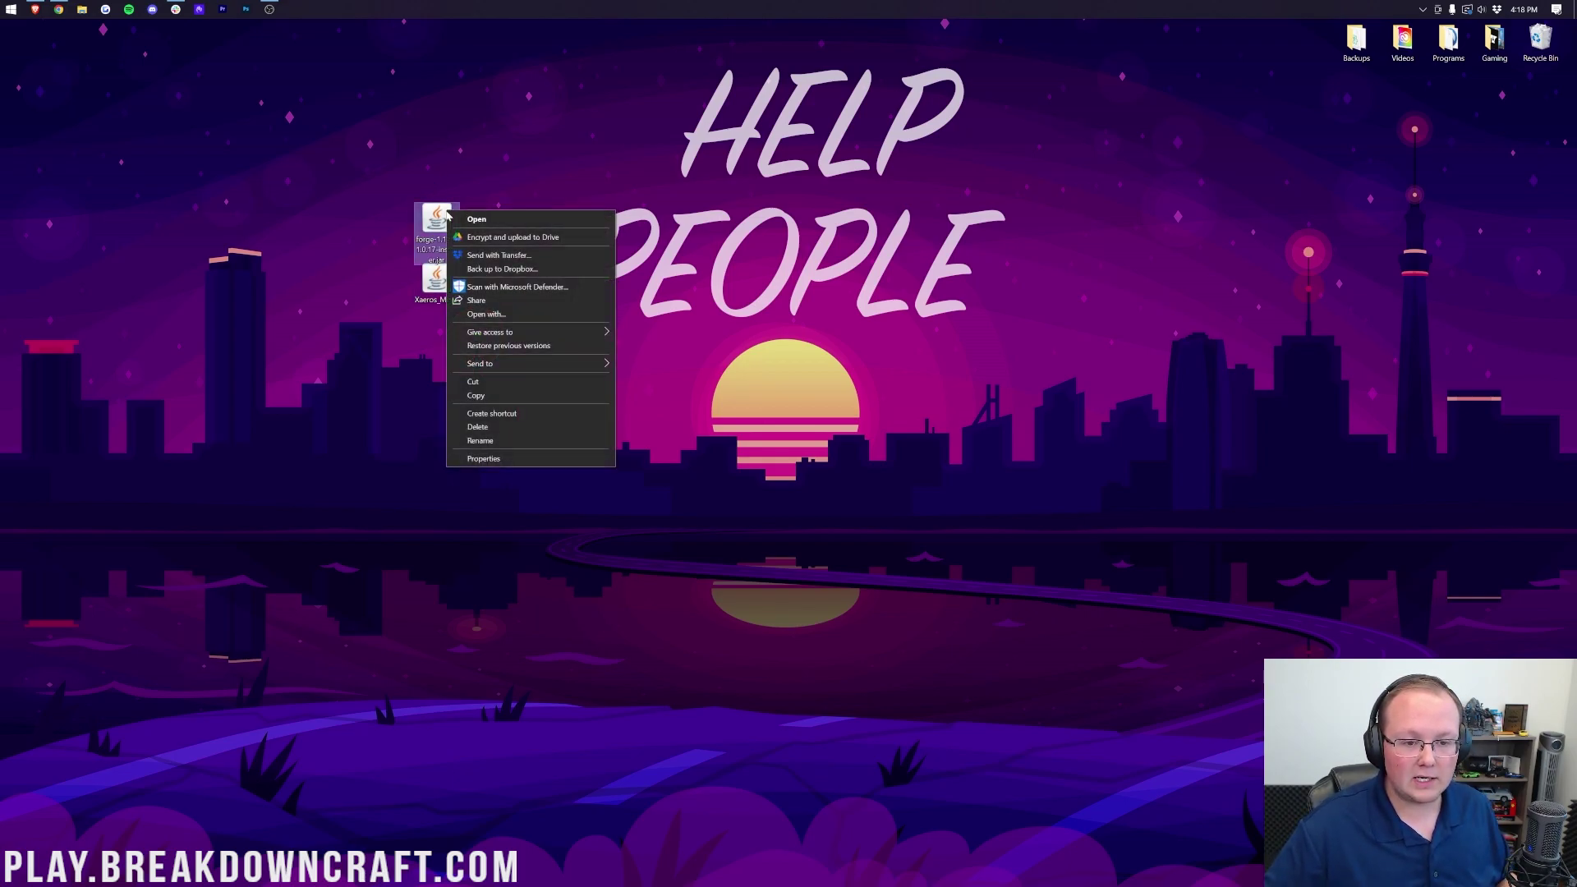
{"action": "left_click", "coordinate": [493, 314]}
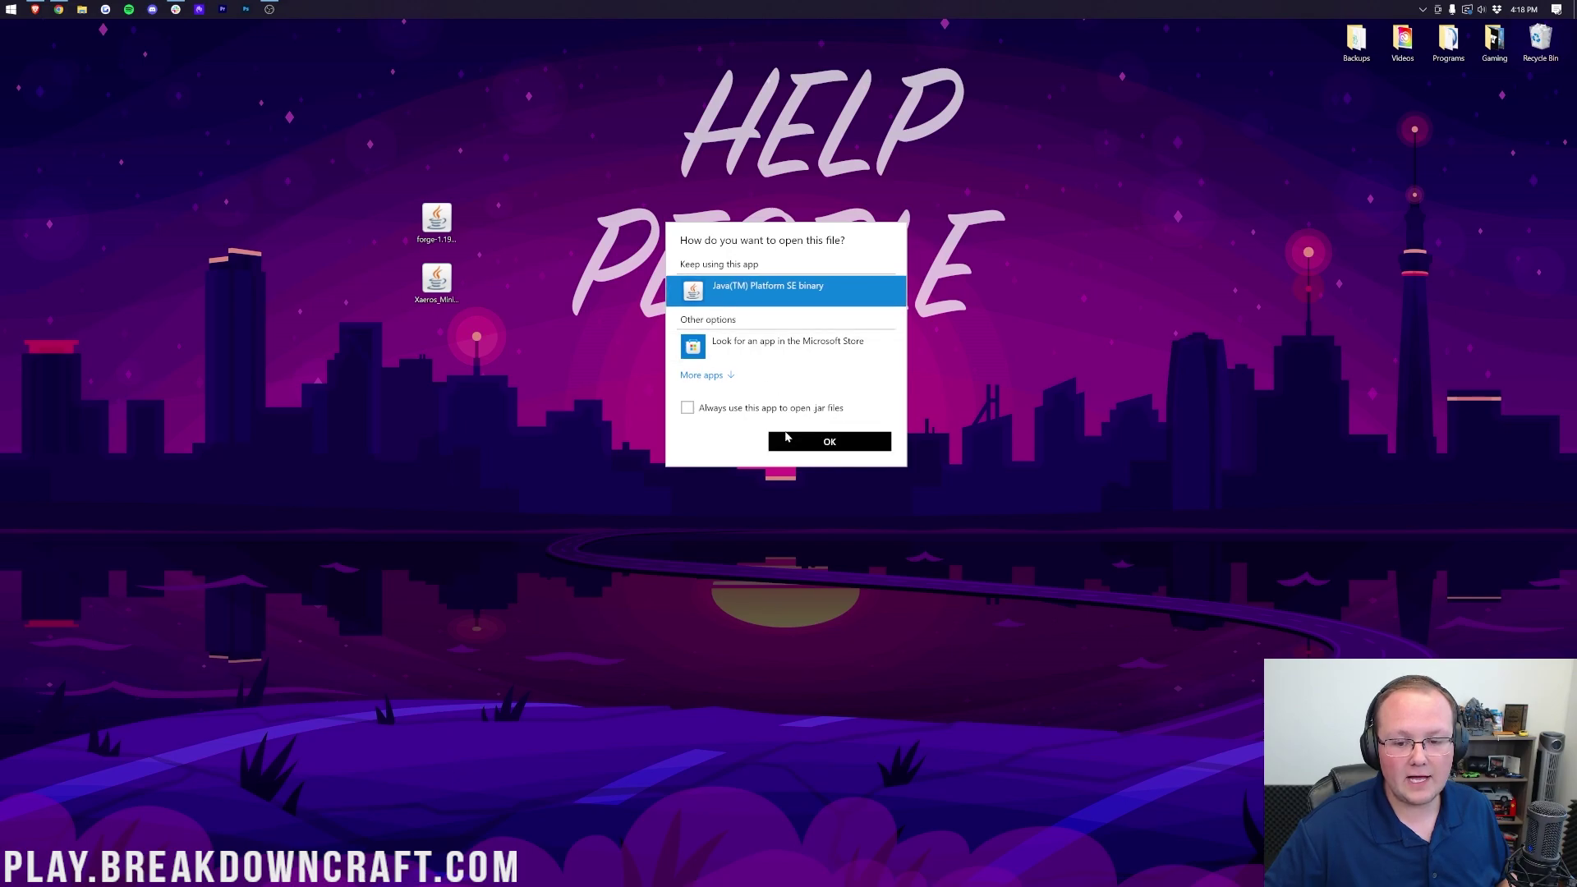
{"action": "left_click", "coordinate": [786, 438]}
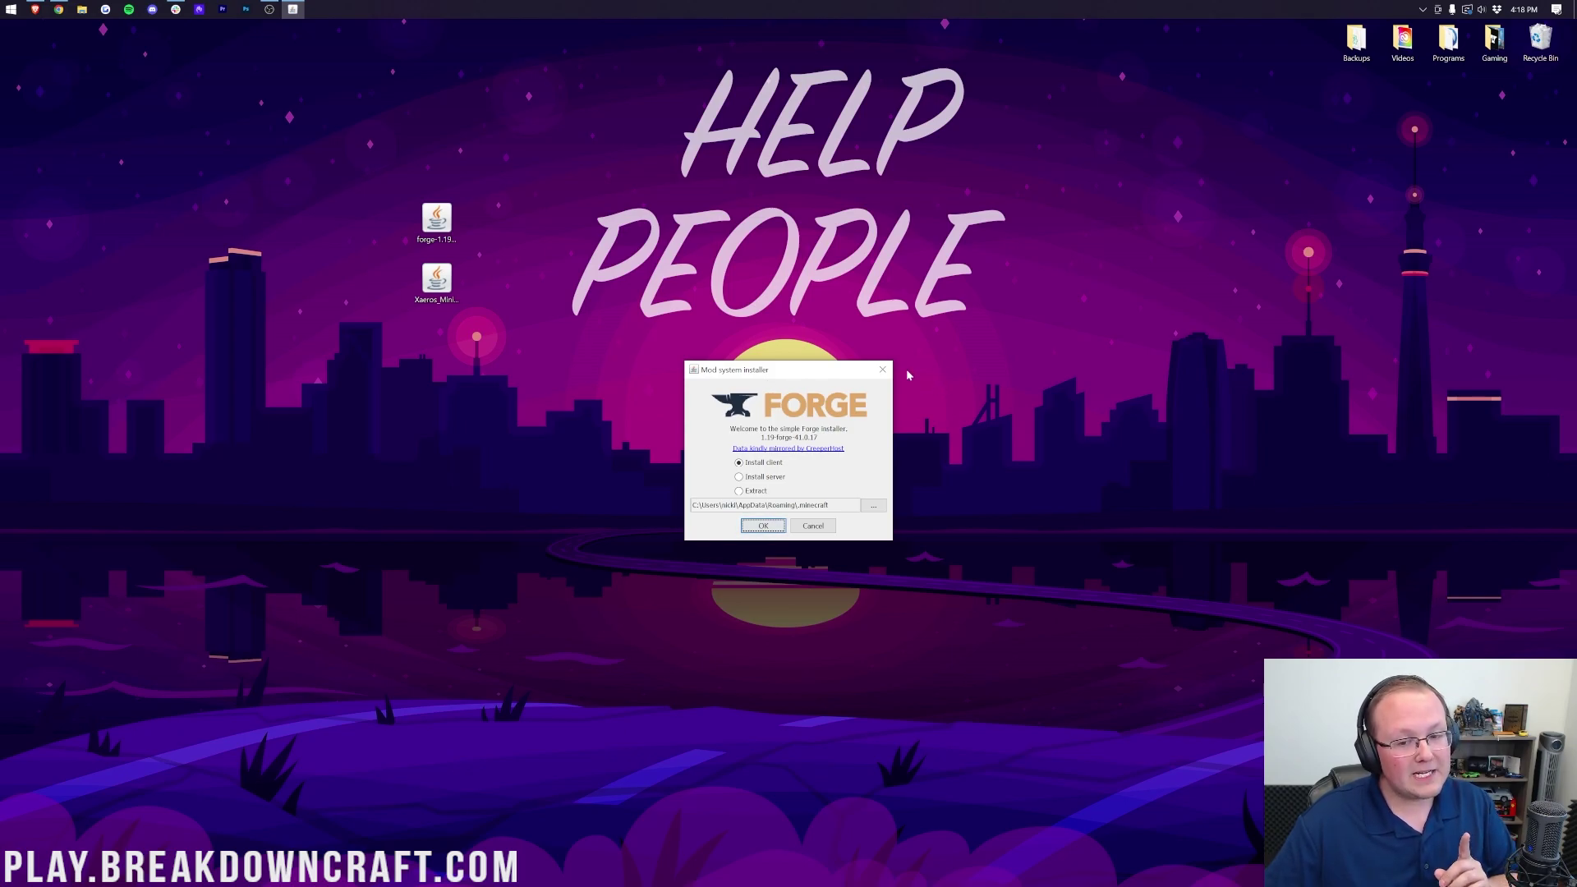
{"action": "left_click", "coordinate": [882, 369]}
{"action": "right_click", "coordinate": [446, 219]}
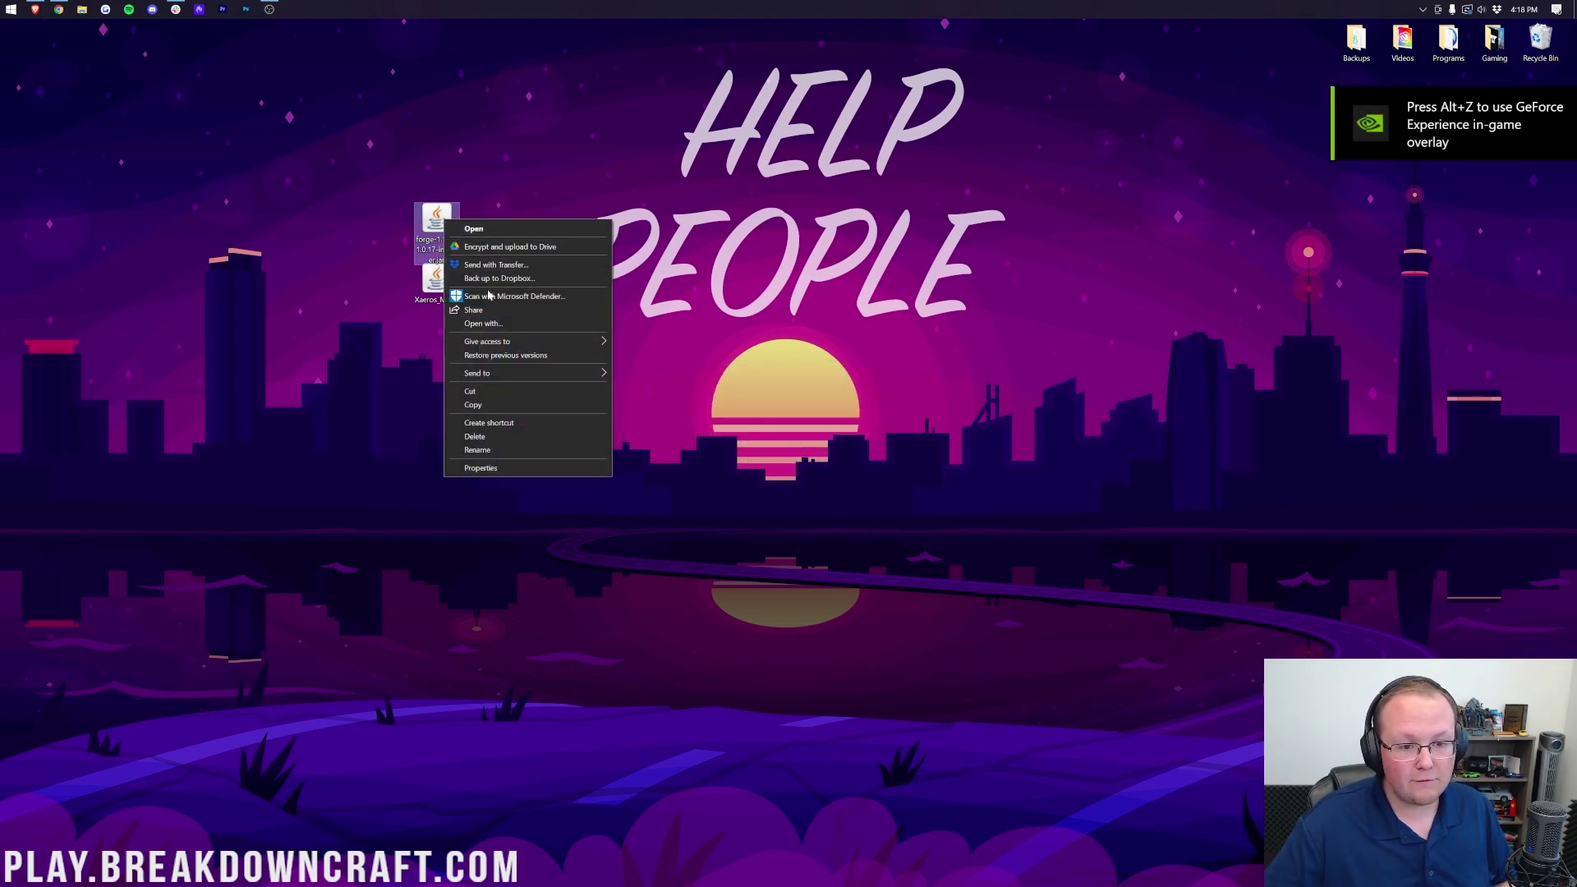
{"action": "left_click", "coordinate": [493, 324]}
{"action": "left_click", "coordinate": [652, 177]}
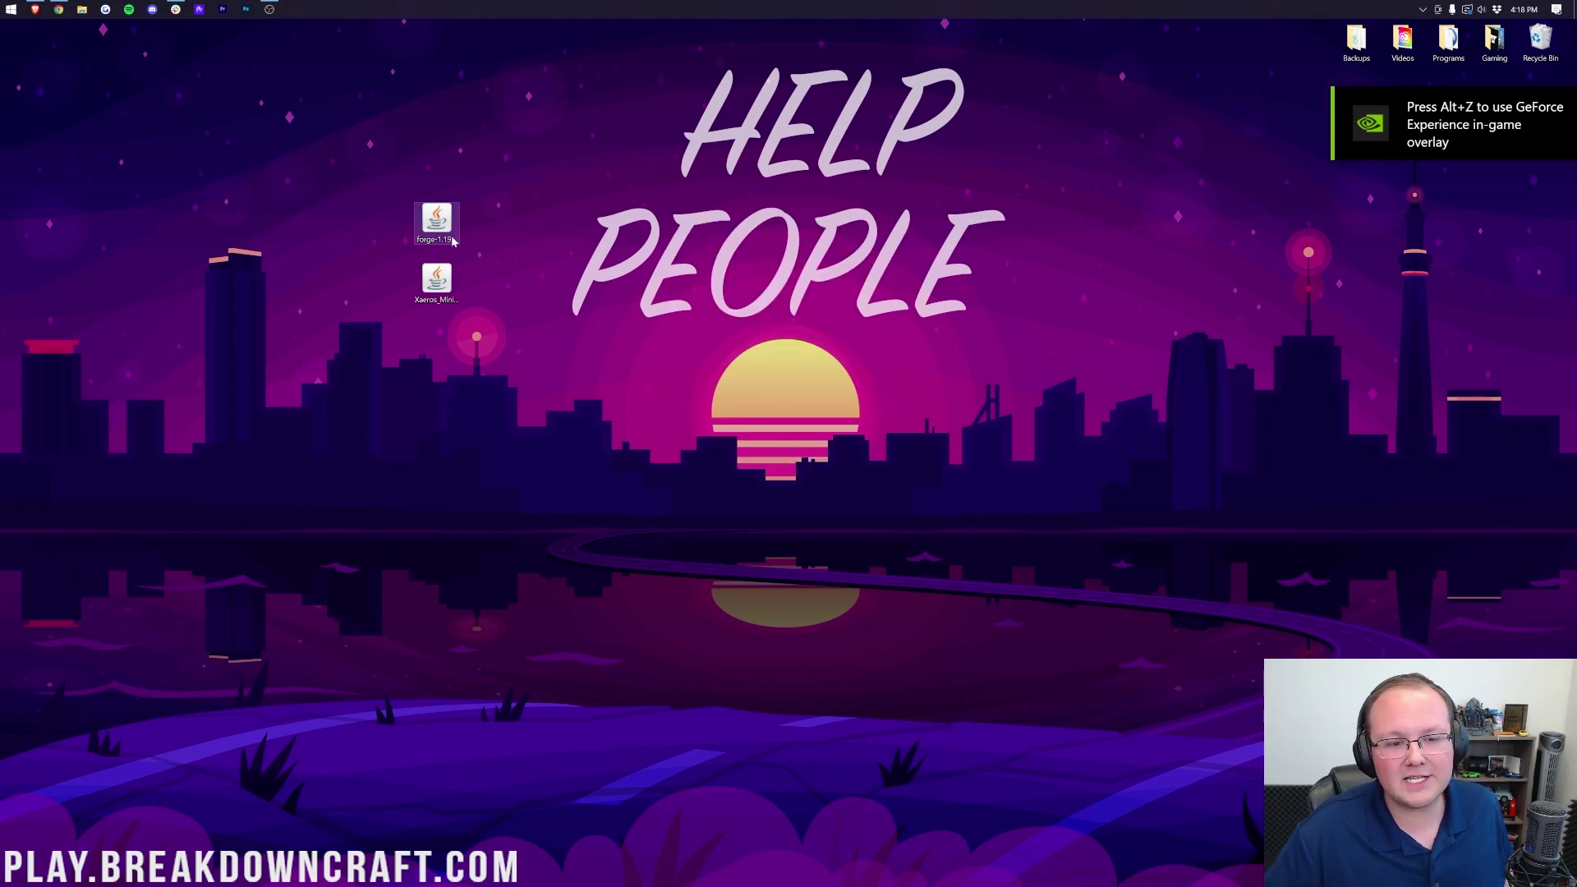
- Examine the Java 17 installation guide in the browser and switch to the Jarfix guide
{"action": "left_click", "coordinate": [59, 9]}
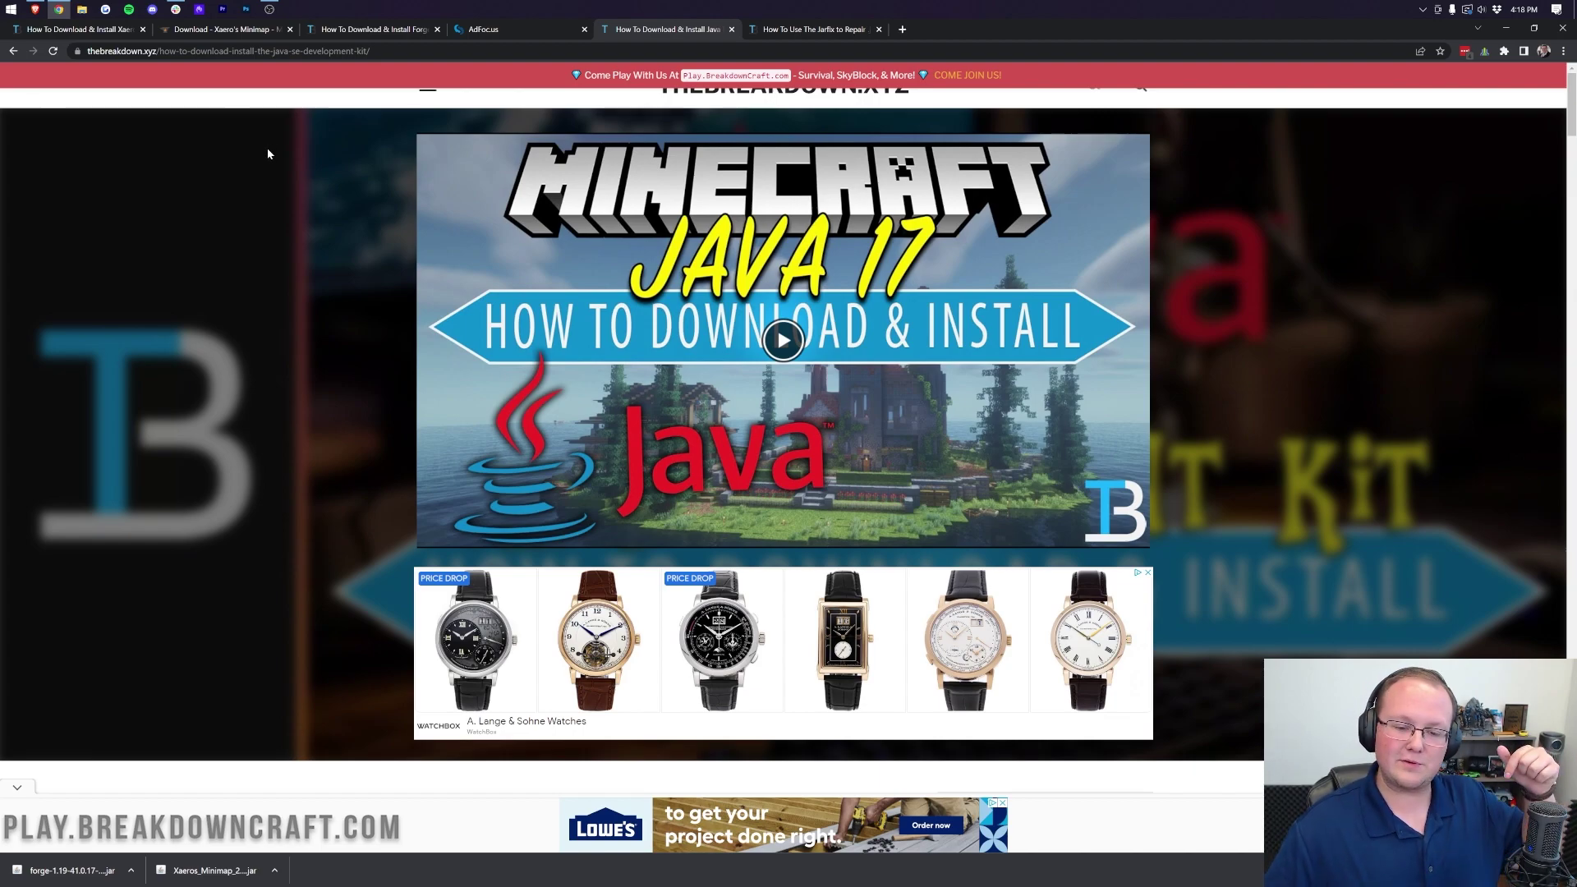
{"action": "scroll", "coordinate": [267, 154], "scroll_direction": "down", "scroll_amount": 12}
{"action": "scroll", "coordinate": [265, 158], "scroll_direction": "down", "scroll_amount": 9}
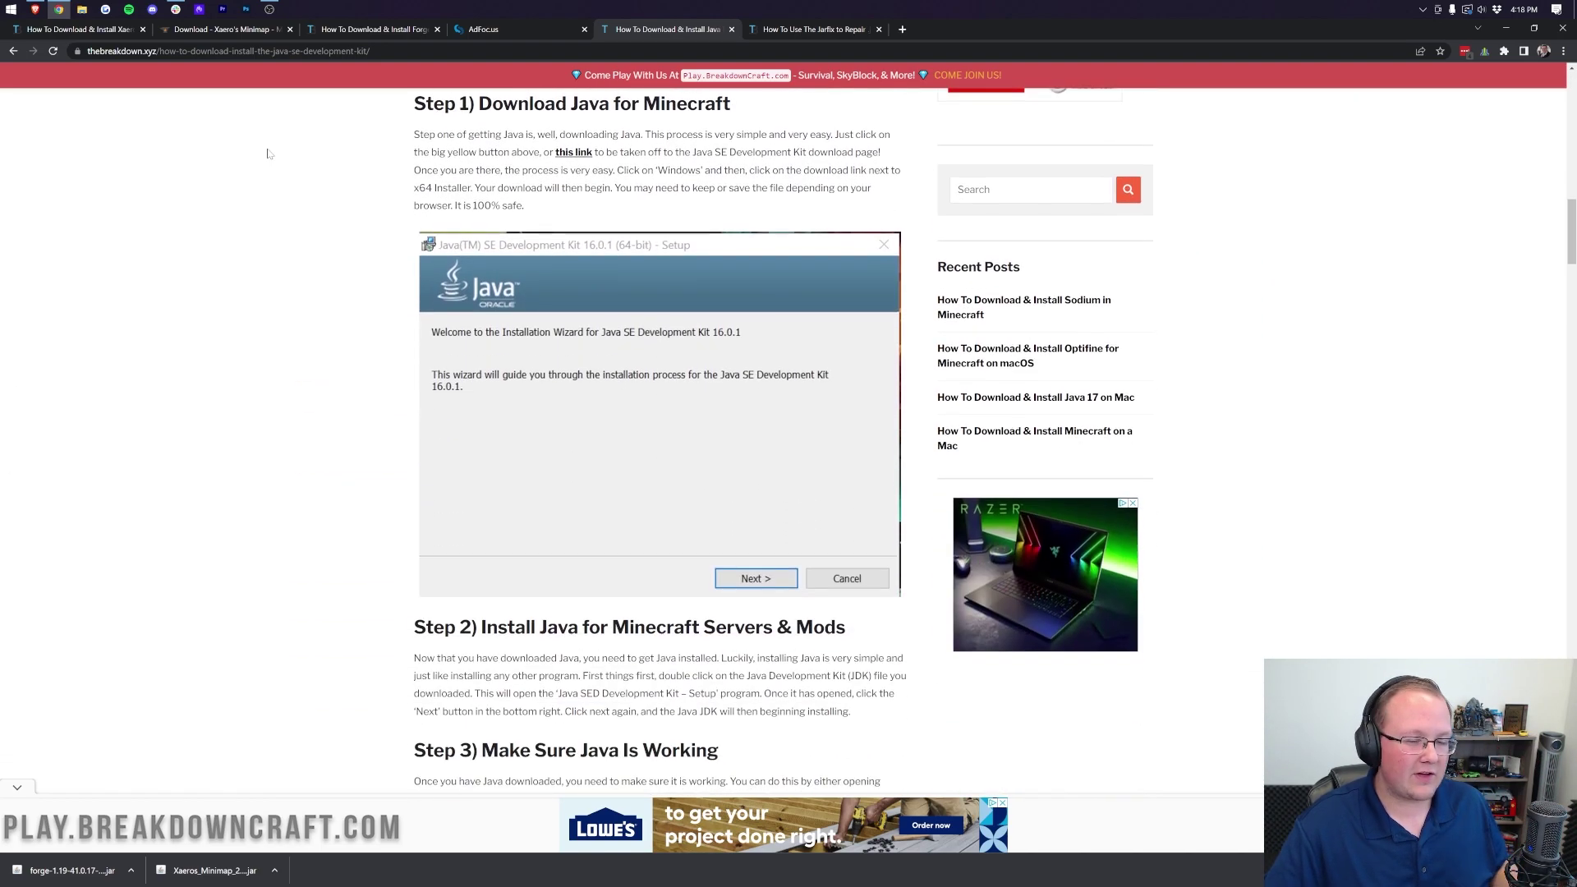
{"action": "scroll", "coordinate": [279, 176], "scroll_direction": "up", "scroll_amount": 20}
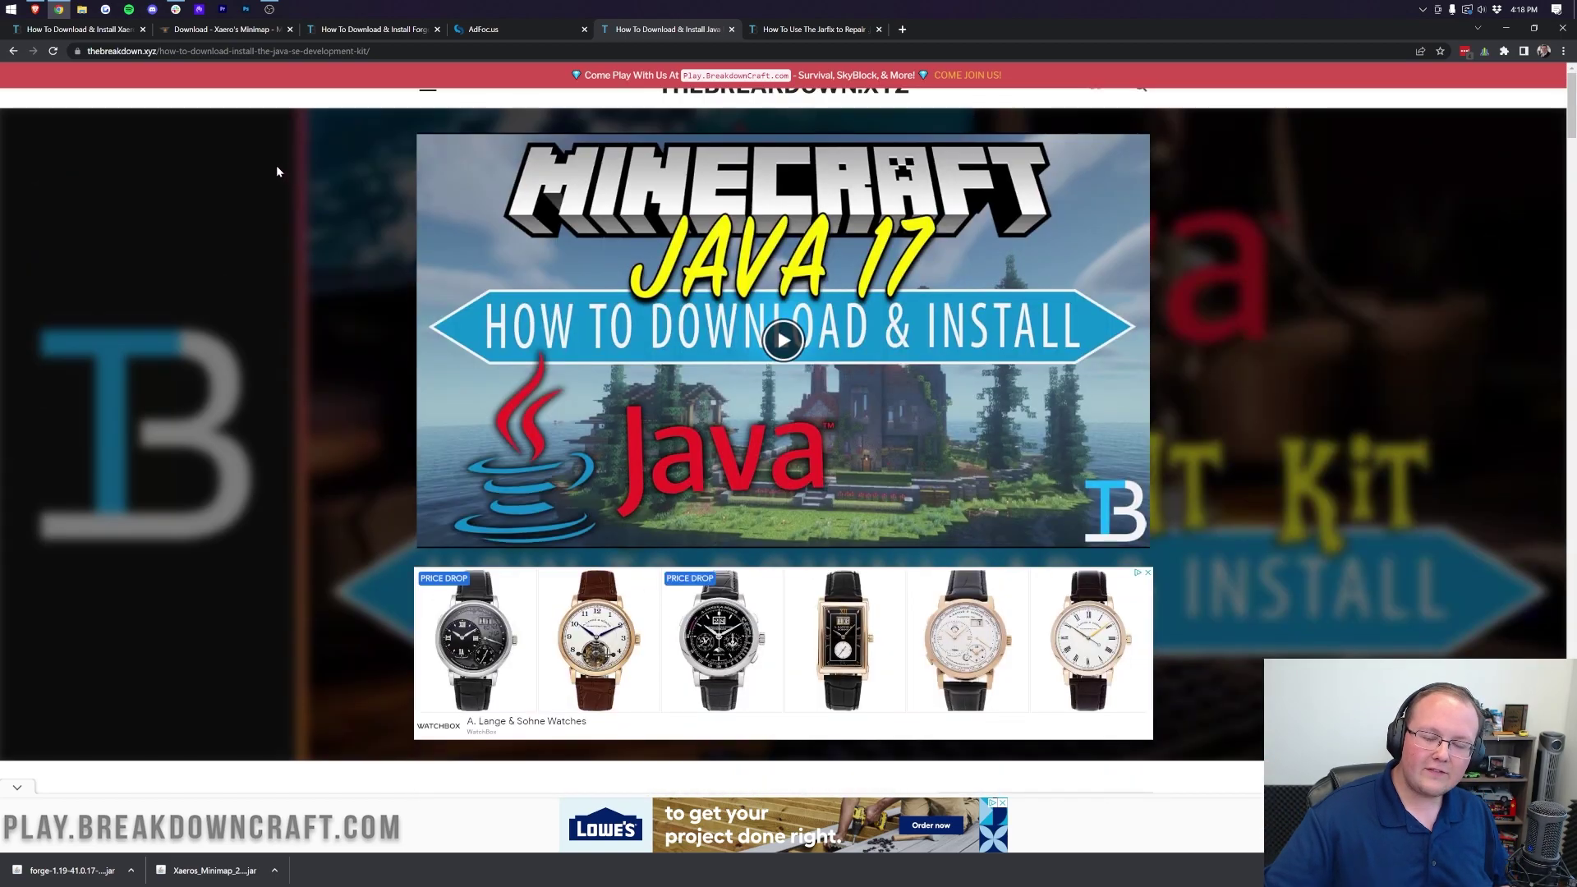
{"action": "left_click", "coordinate": [771, 29]}
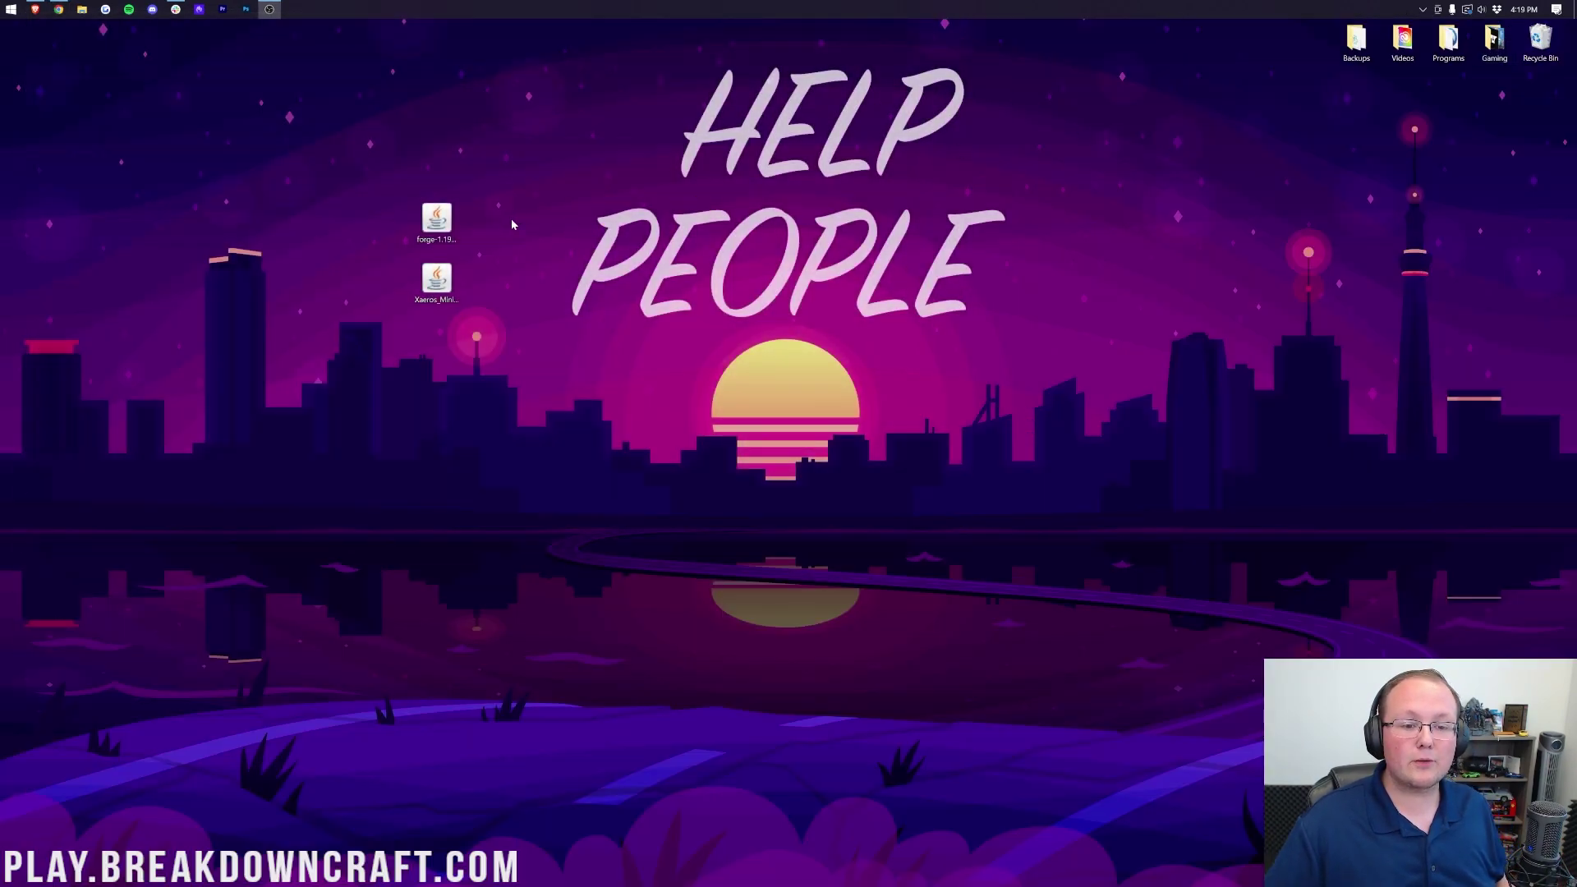
- Run the Forge 1.19 installer with Java(TM) Platform SE binary and install the client profile into the default .minecraft folder
{"action": "right_click", "coordinate": [446, 223]}
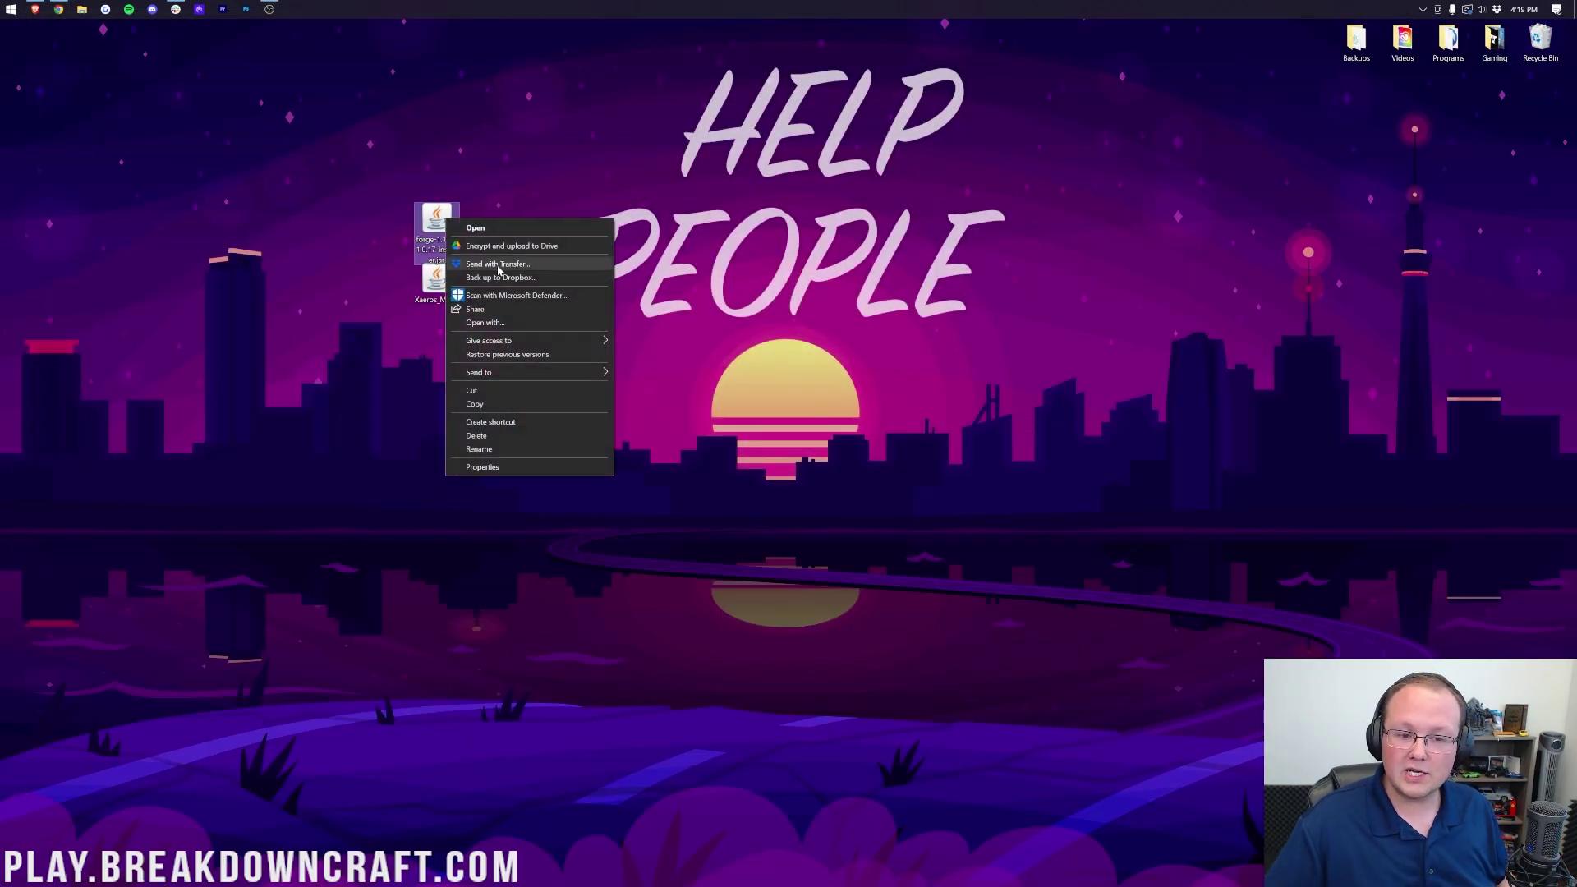
{"action": "left_click", "coordinate": [484, 322]}
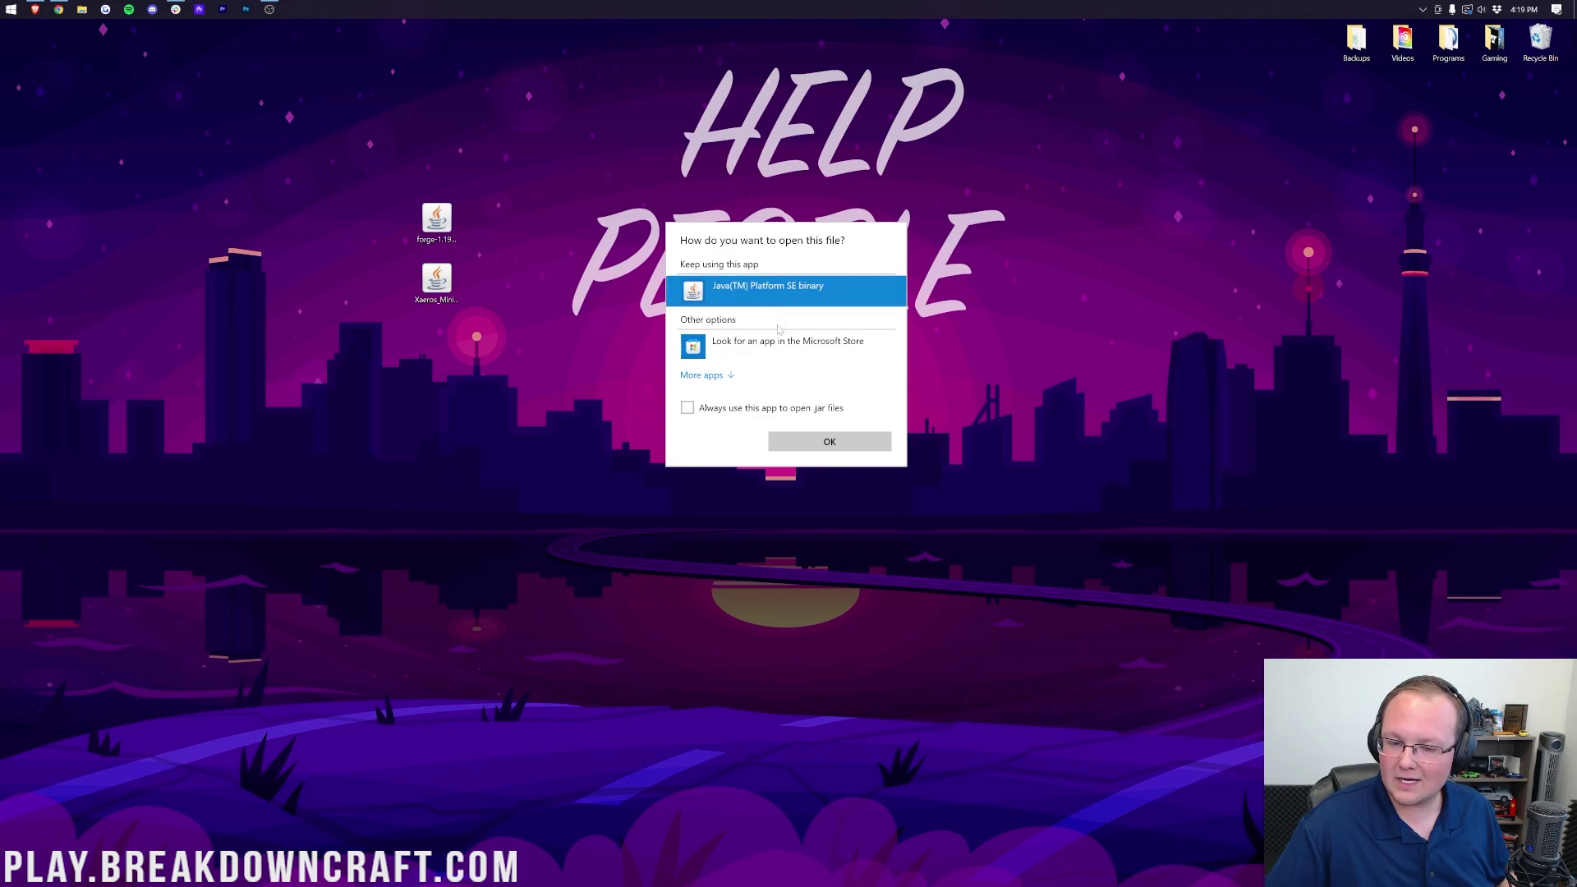
{"action": "left_click", "coordinate": [824, 441]}
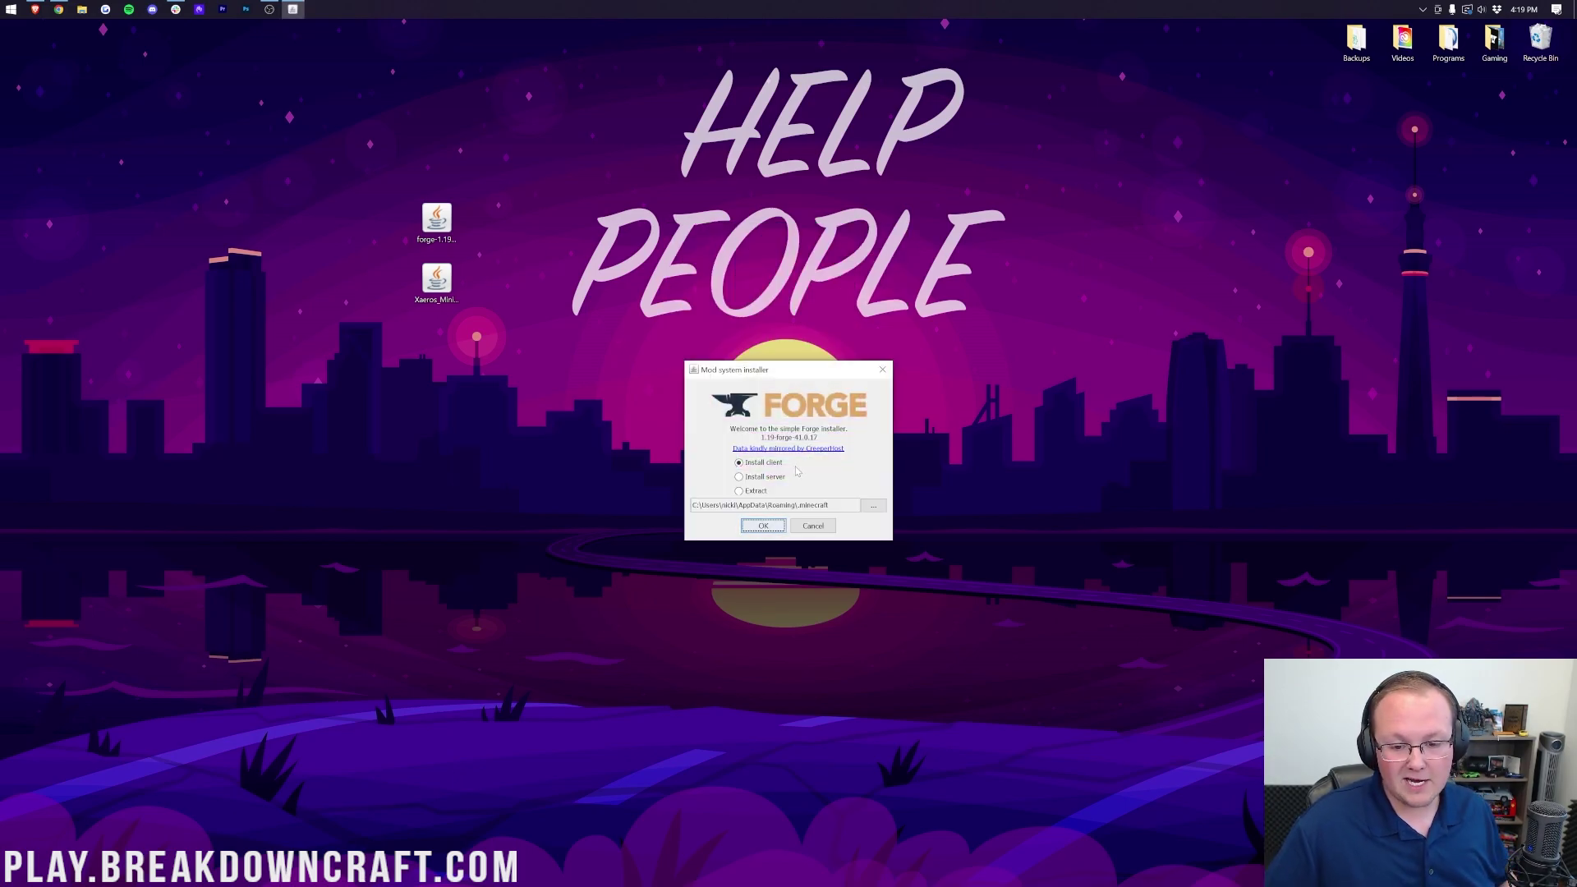
{"action": "left_click", "coordinate": [760, 470]}
{"action": "left_click", "coordinate": [763, 526]}
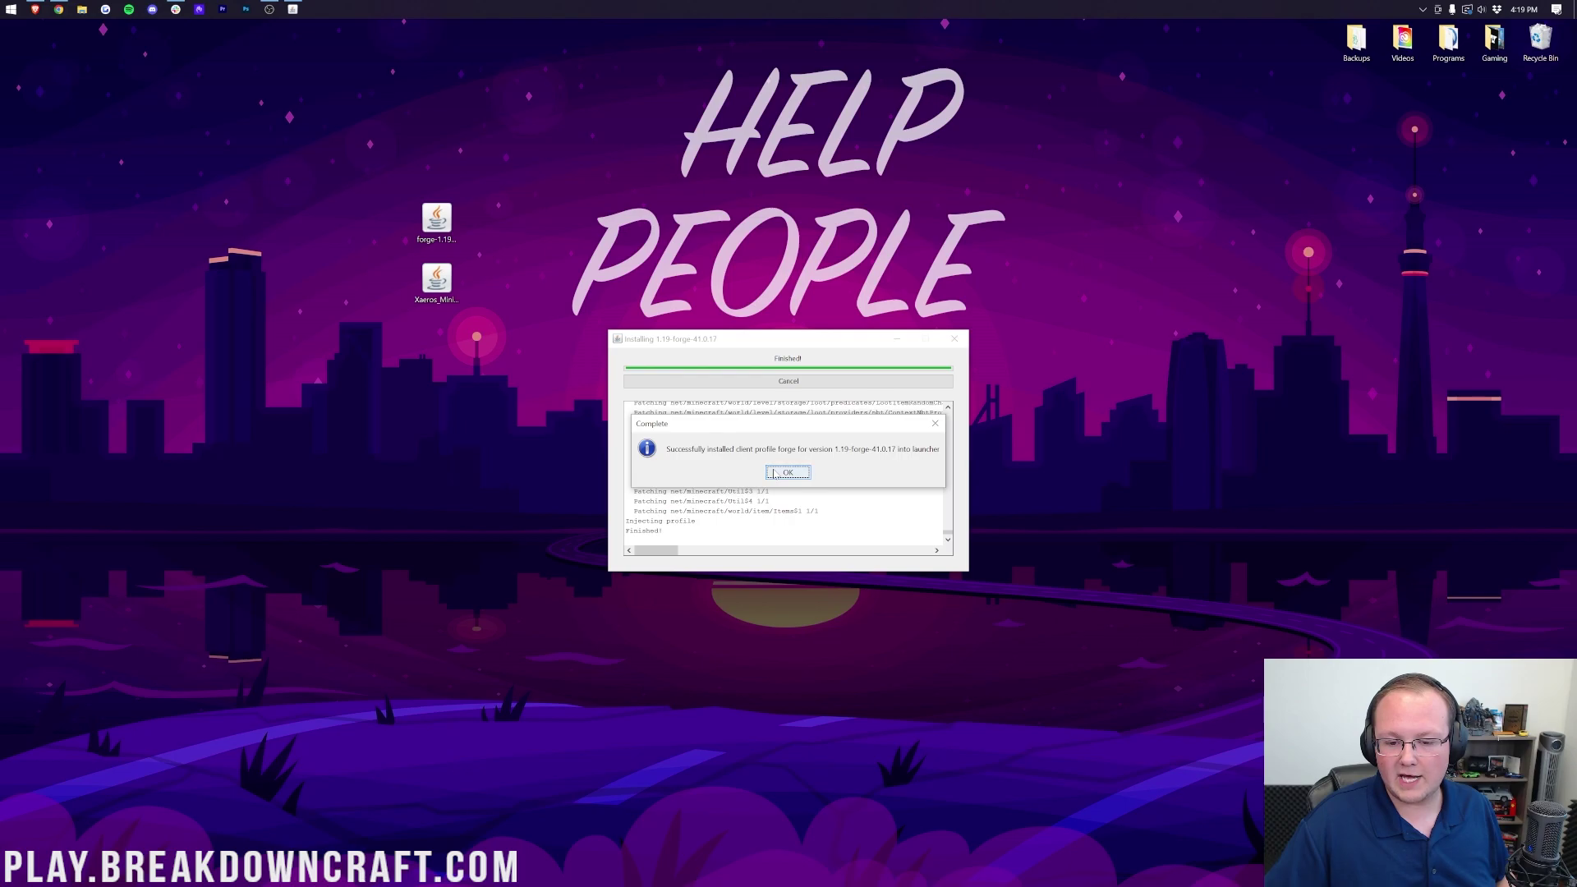
{"action": "left_click", "coordinate": [787, 472]}
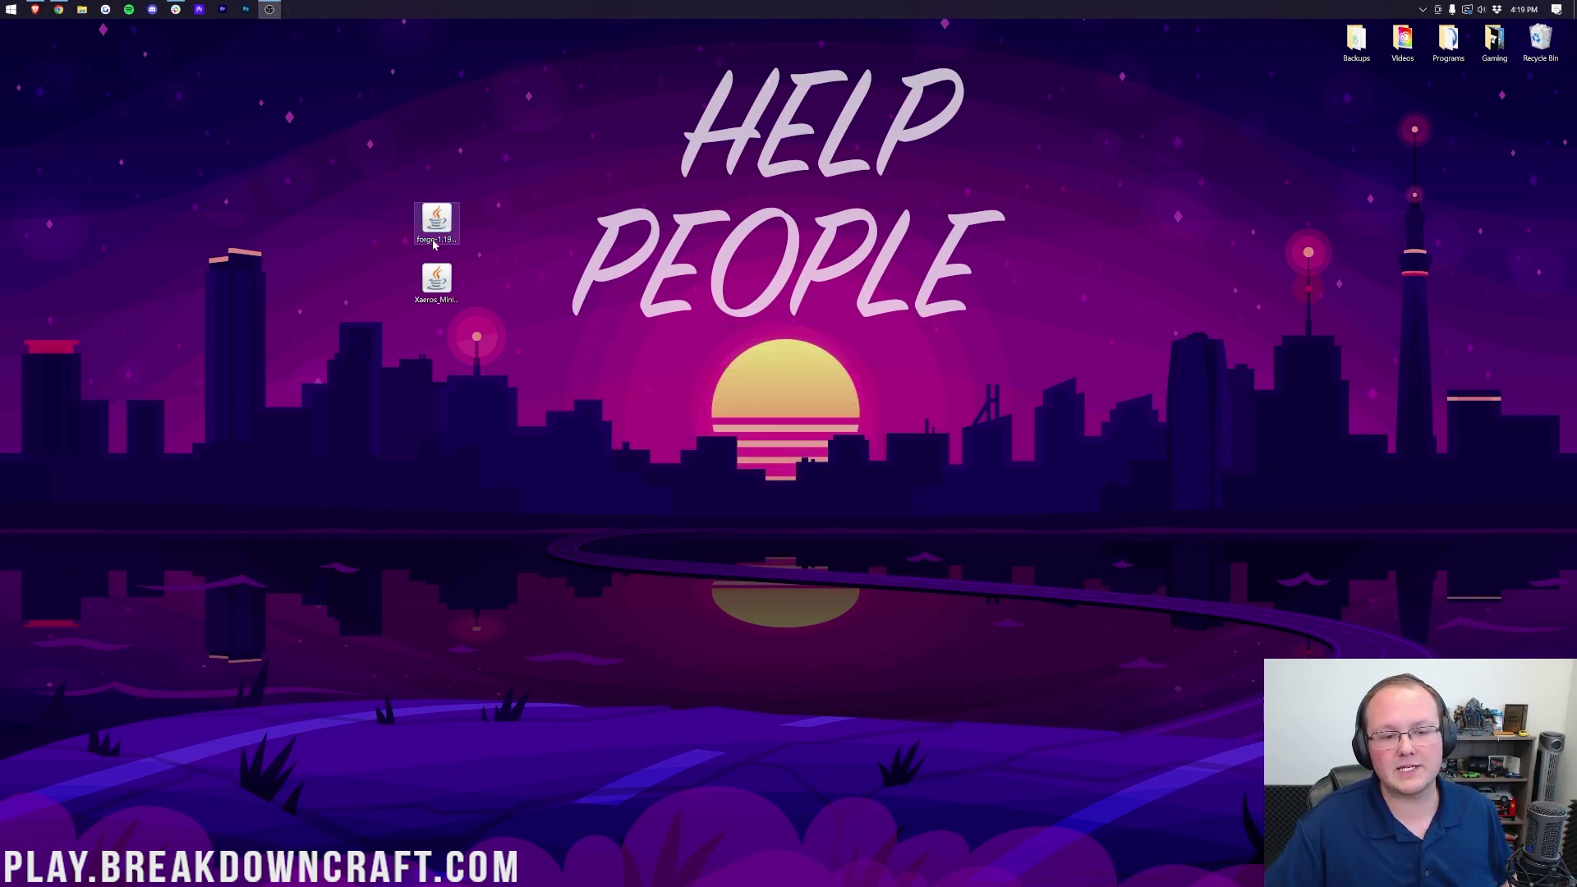
- Send the Forge installer to the Recycle Bin and move the Xaero's Minimap jar higher on the desktop
{"action": "left_click_drag", "start_coordinate": [437, 234], "coordinate": [1550, 65]}
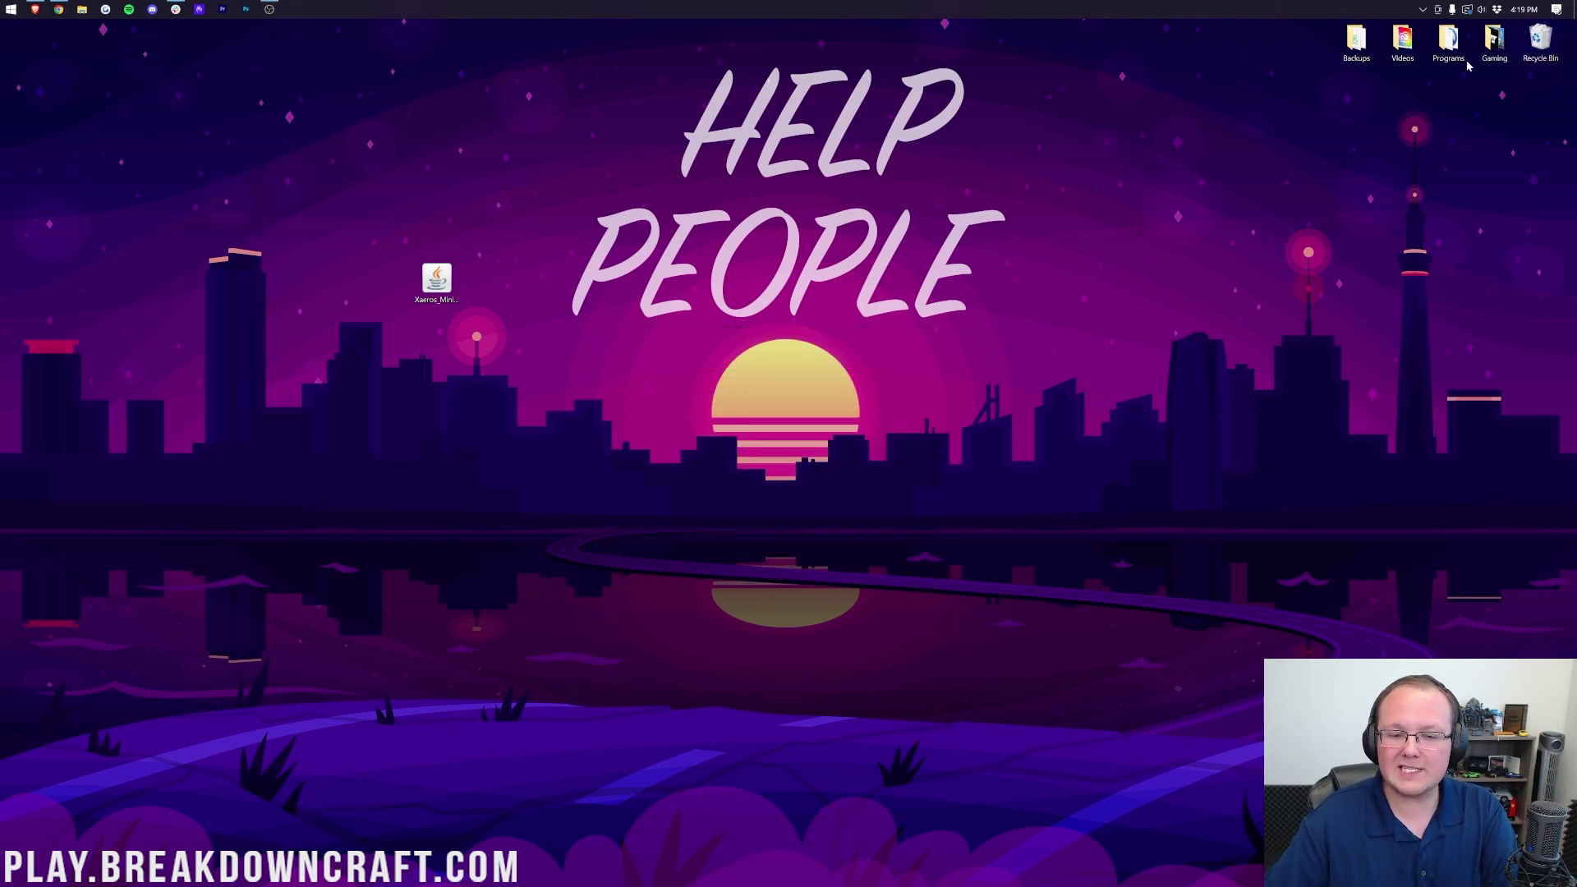
{"action": "left_click_drag", "start_coordinate": [436, 279], "coordinate": [609, 125]}
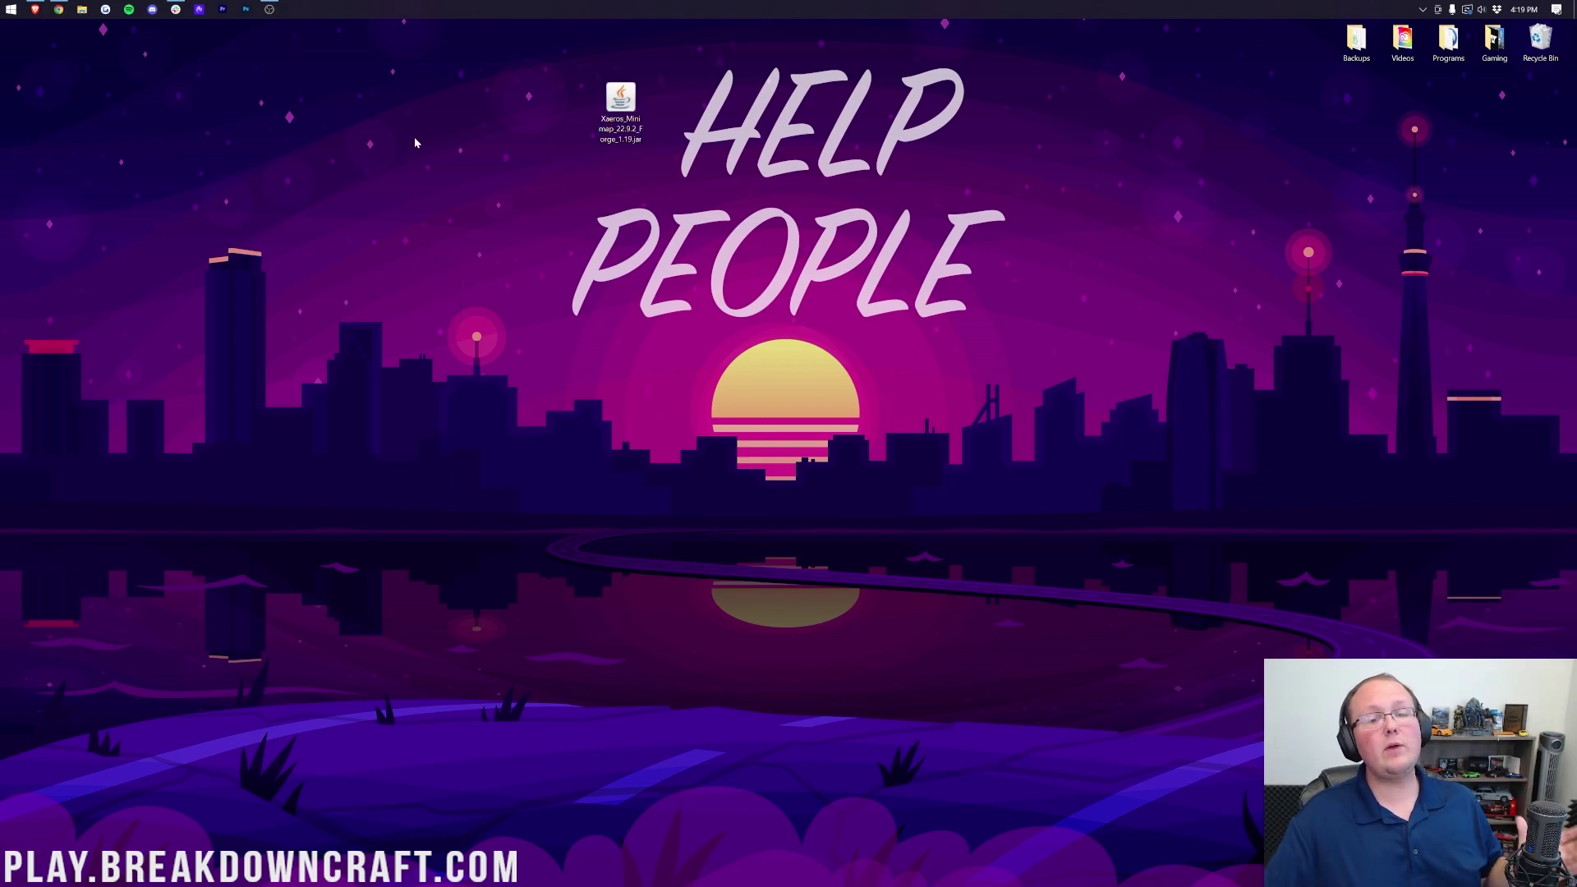
- Switch to the Minecraft Launcher and show modded versions in the Java Edition installations list
{"action": "key", "text": "super"}
{"action": "left_click", "coordinate": [227, 134]}
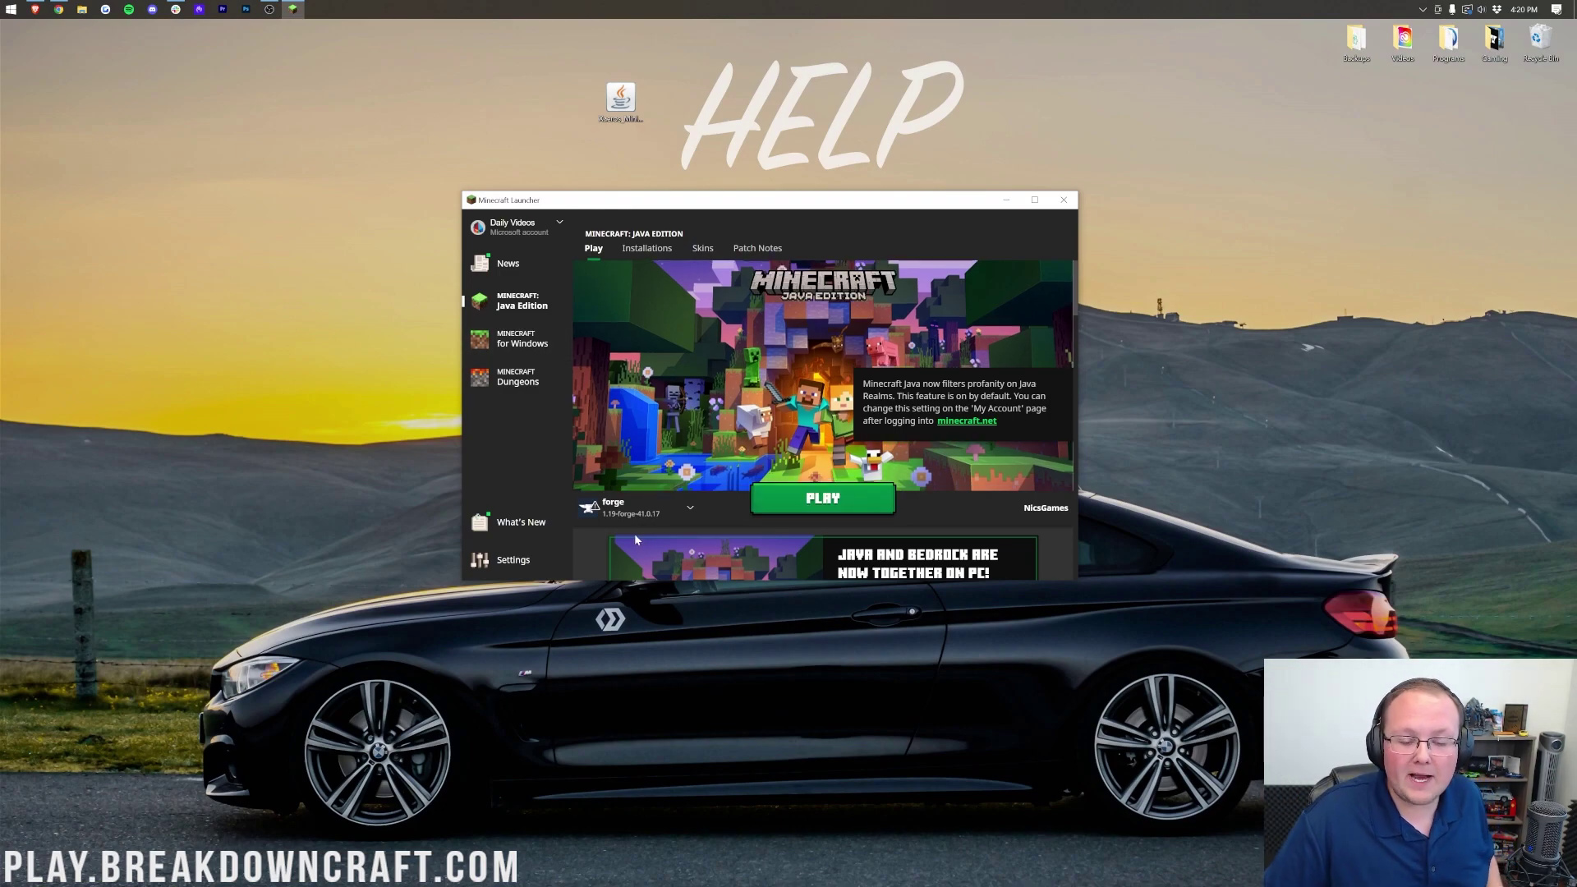
{"action": "mouse_move", "coordinate": [610, 514]}
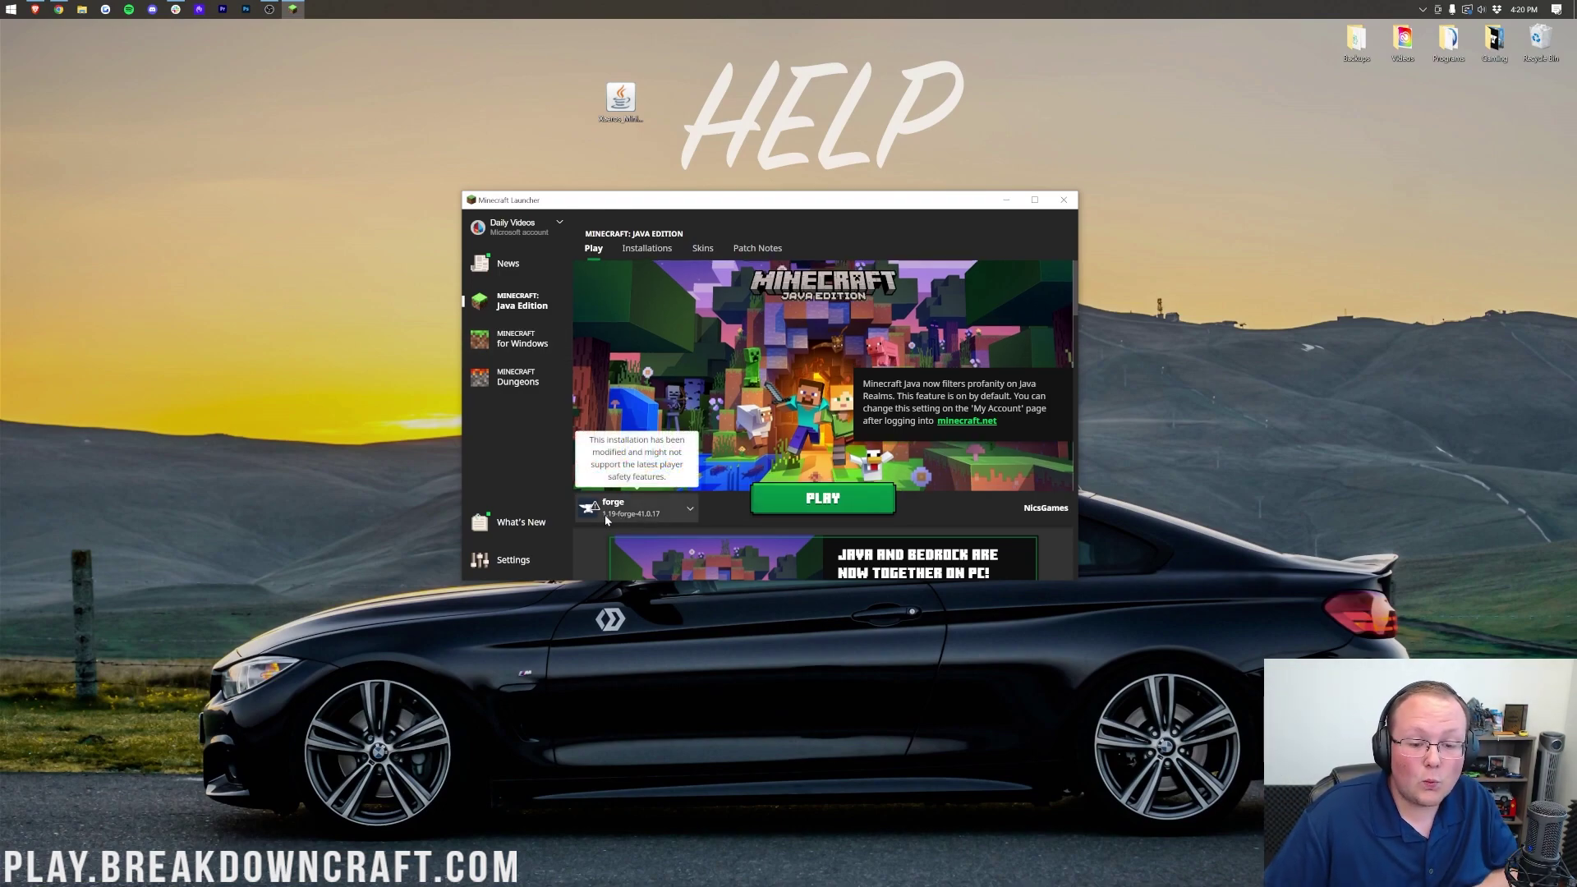
{"action": "left_click", "coordinate": [687, 513]}
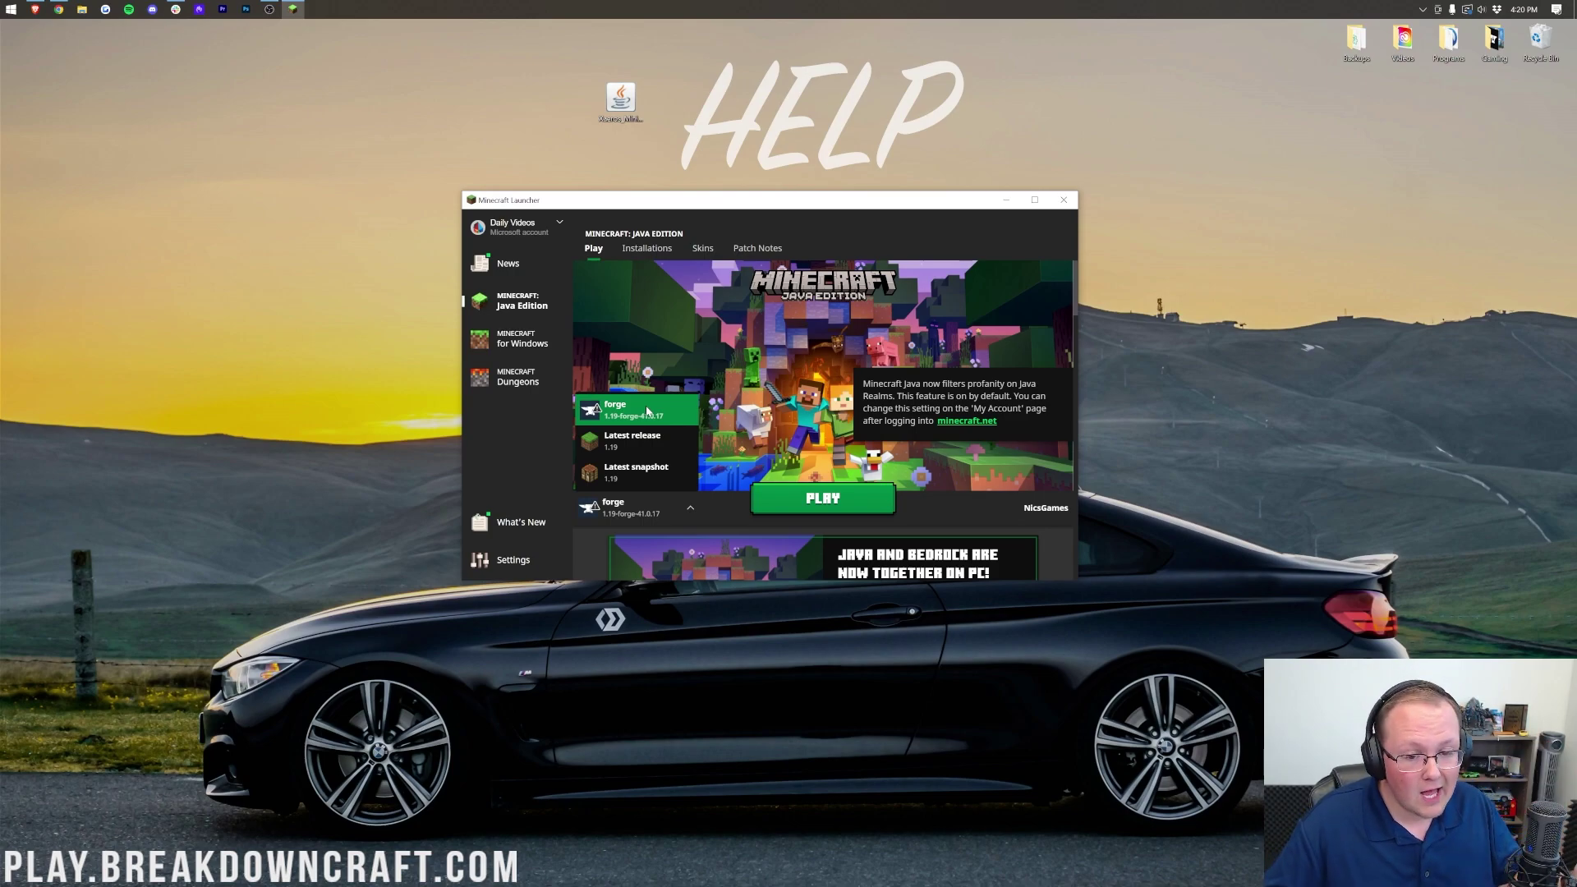
{"action": "left_click", "coordinate": [647, 248]}
{"action": "left_click", "coordinate": [1025, 287]}
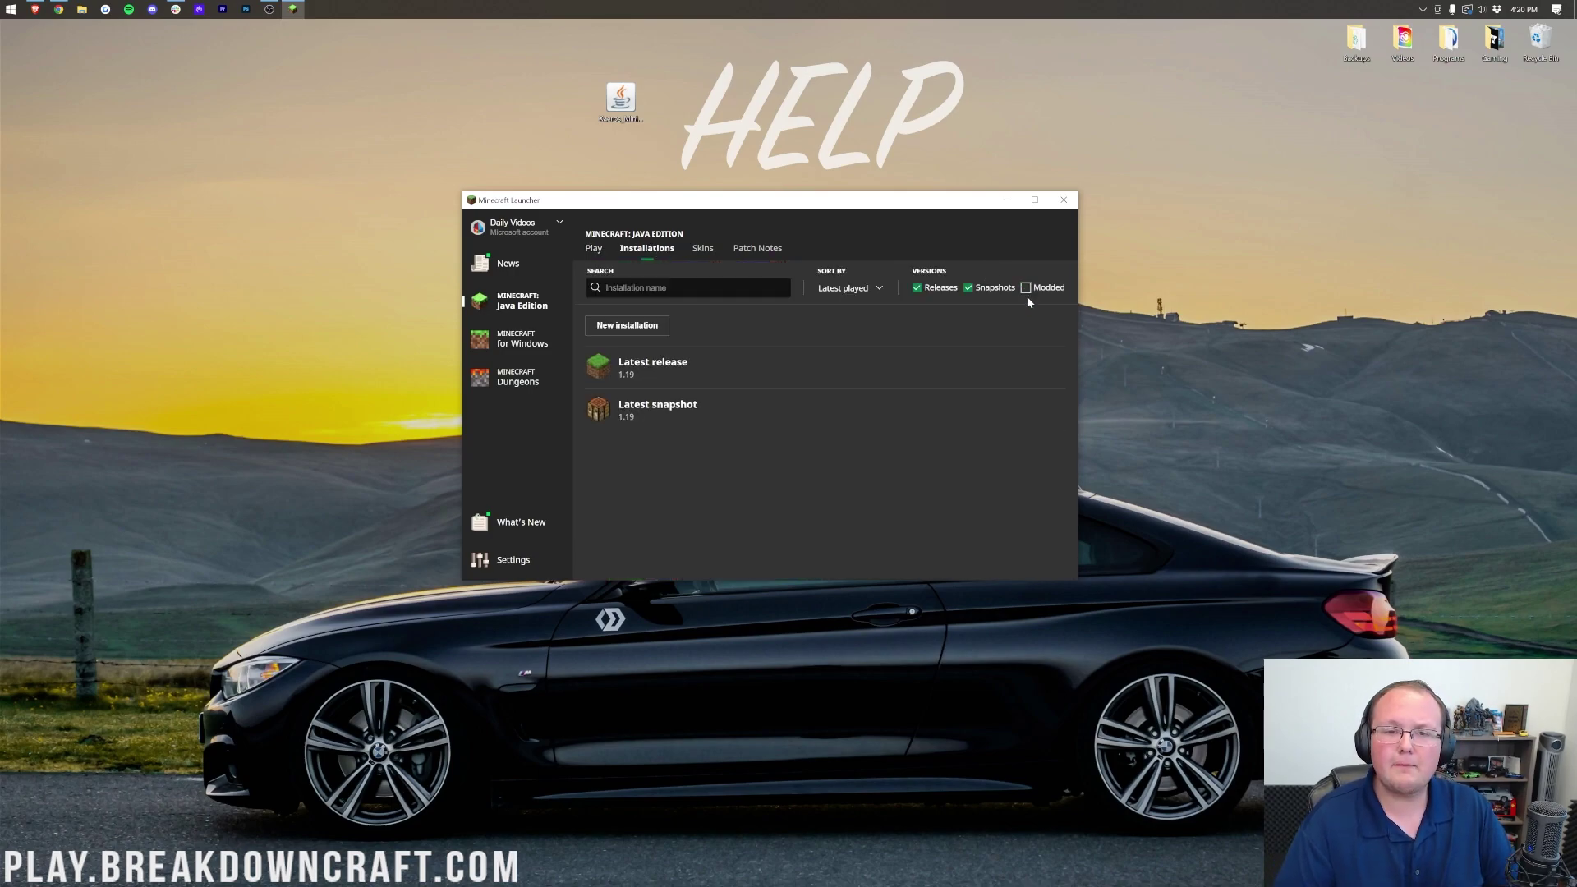
{"action": "left_click", "coordinate": [1026, 289]}
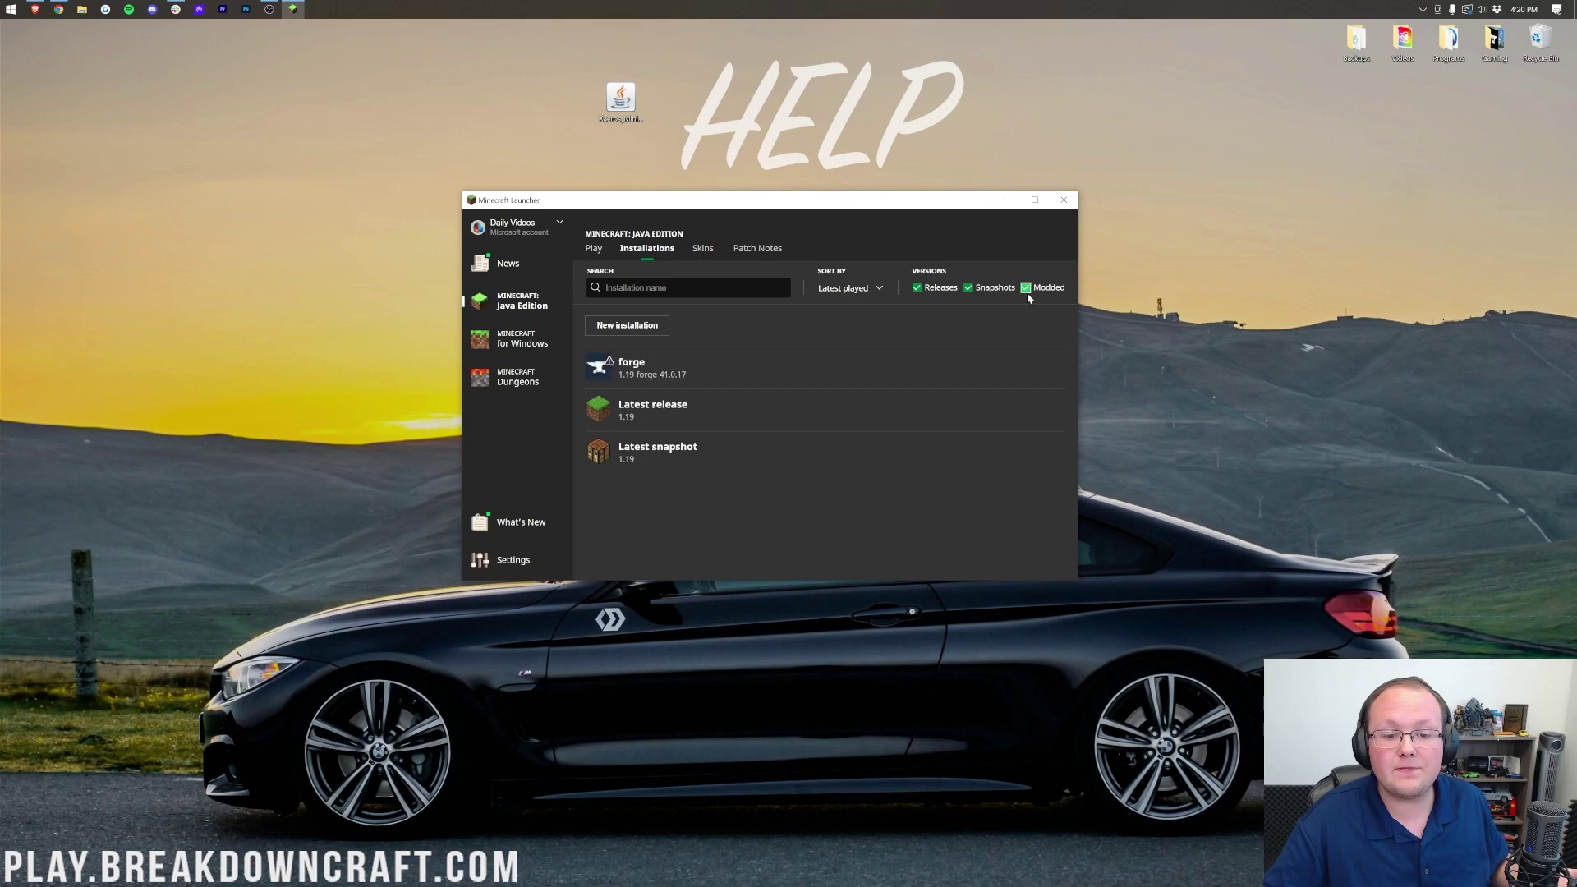
- Create an installation named Play.BreakdownCraft.com using version release 1.19-forge-41.0.17 and a 1920 x 1080 resolution
{"action": "left_click", "coordinate": [627, 326]}
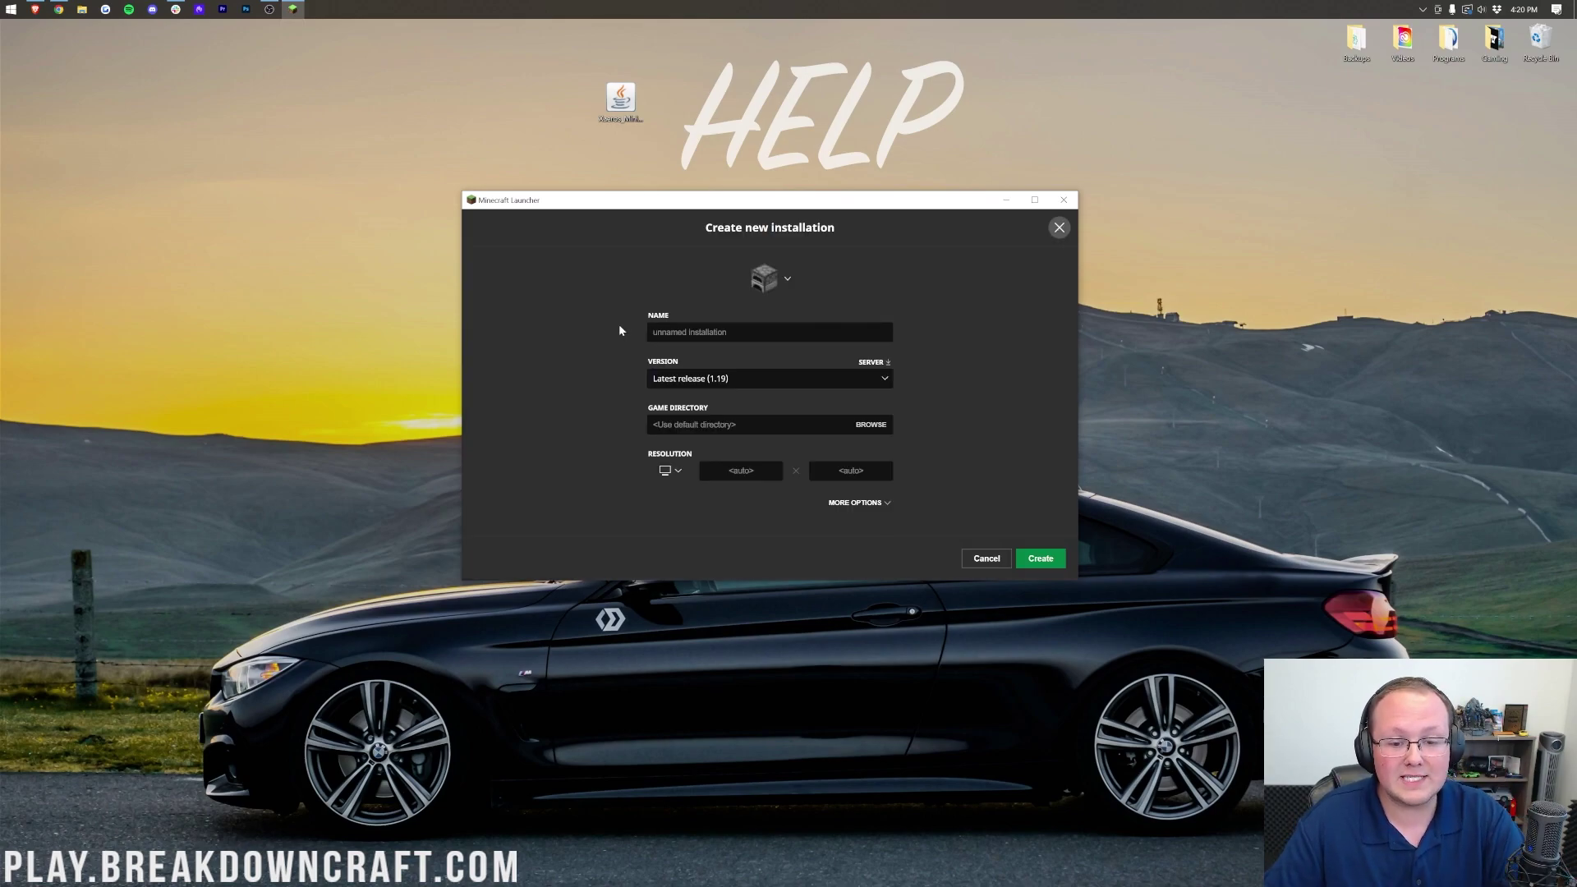
{"action": "type", "text": "Play.BreakdownCraft.com"}
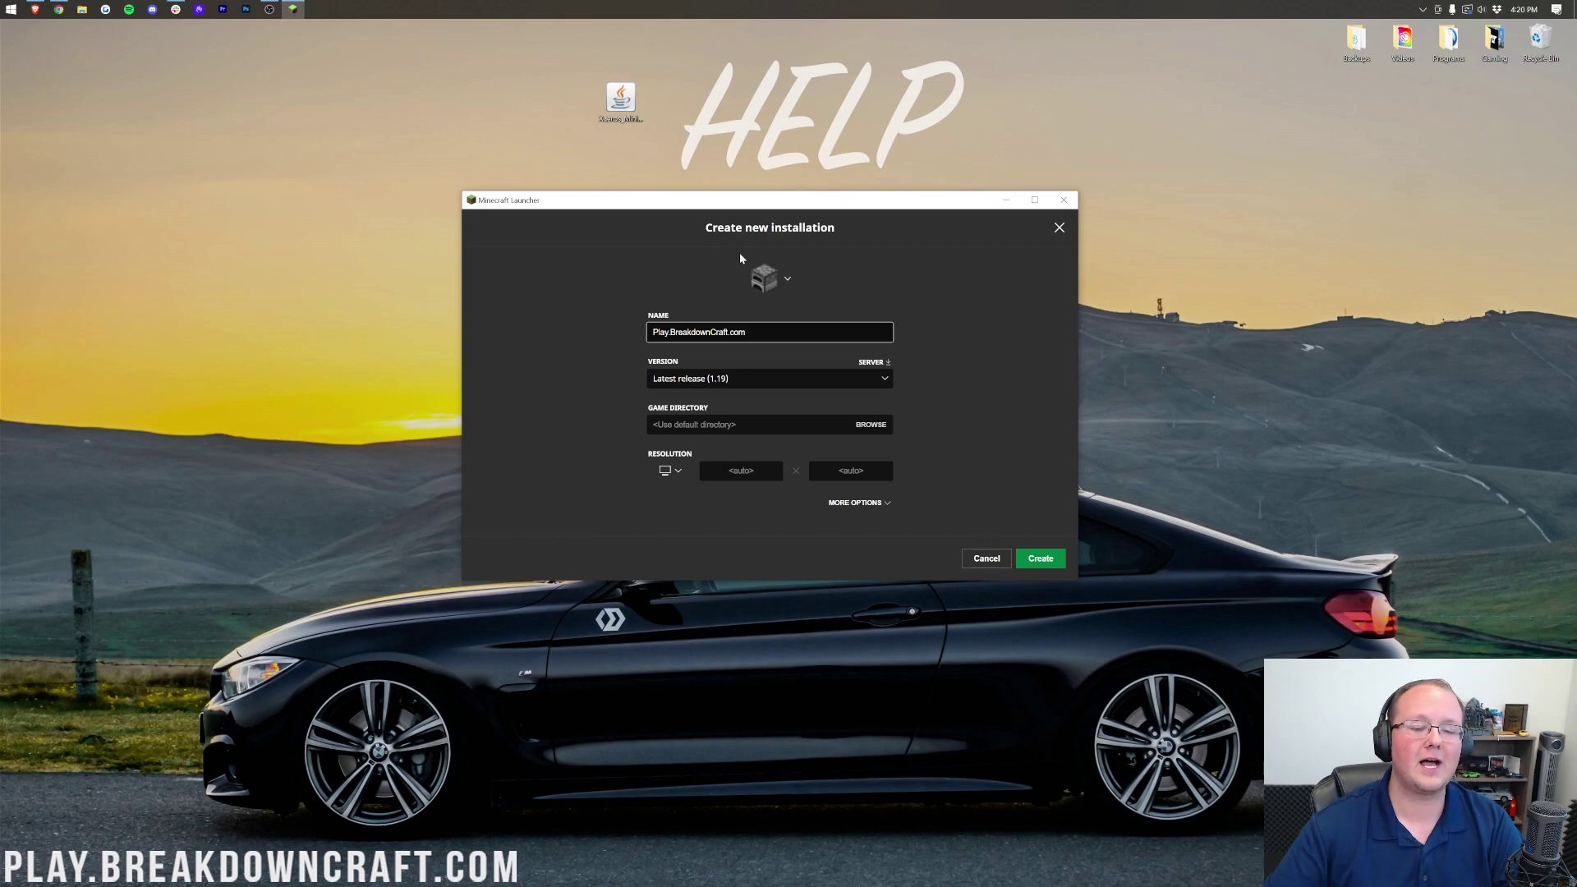
{"action": "left_click", "coordinate": [661, 380]}
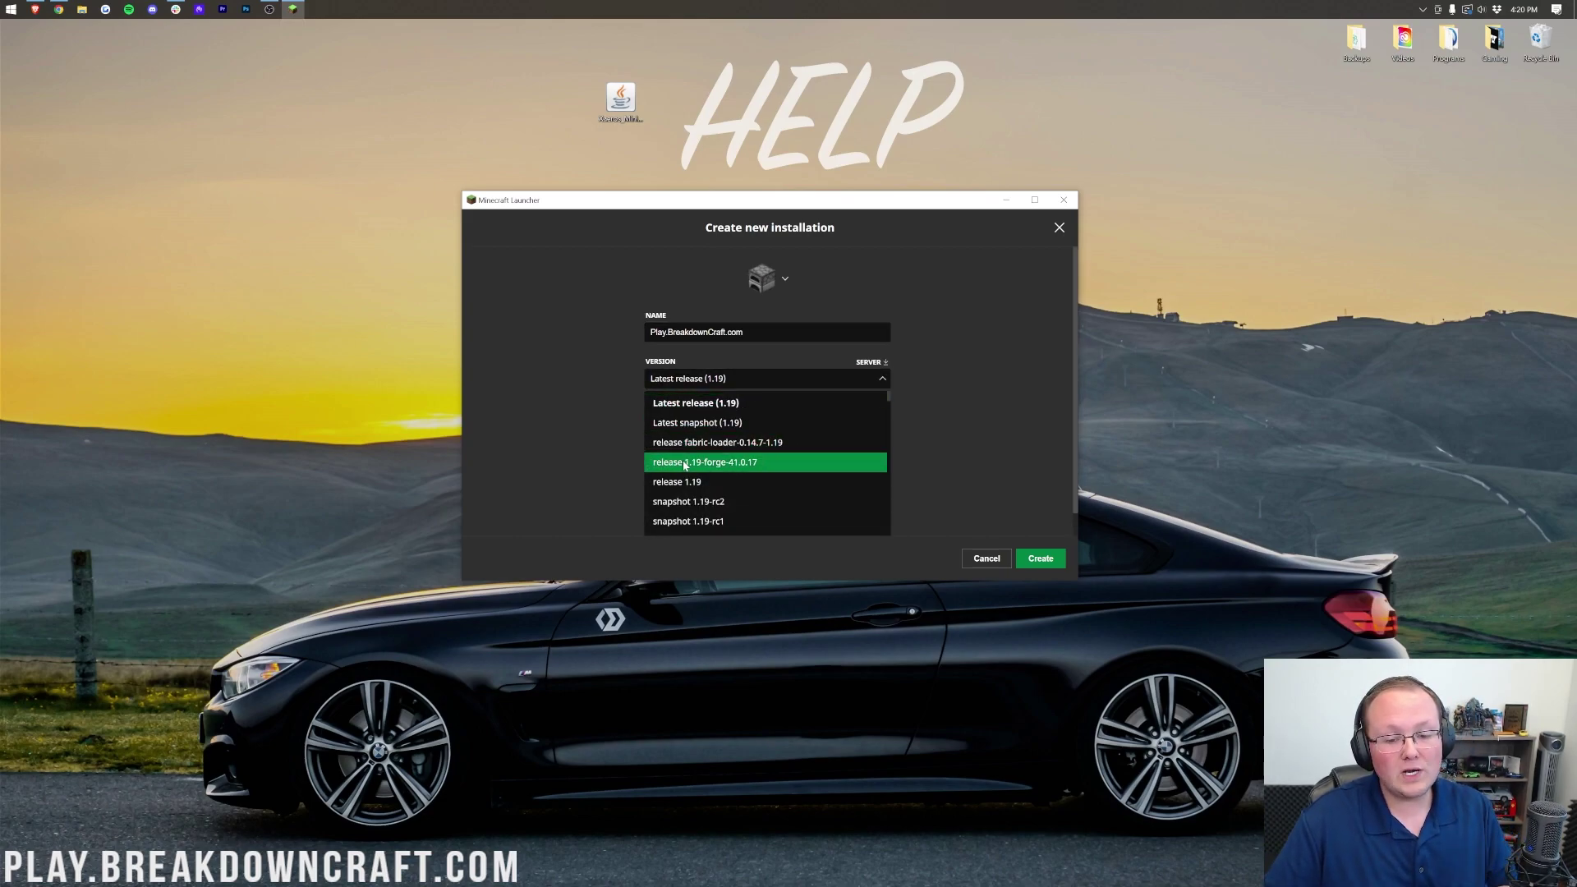
{"action": "left_click", "coordinate": [808, 463]}
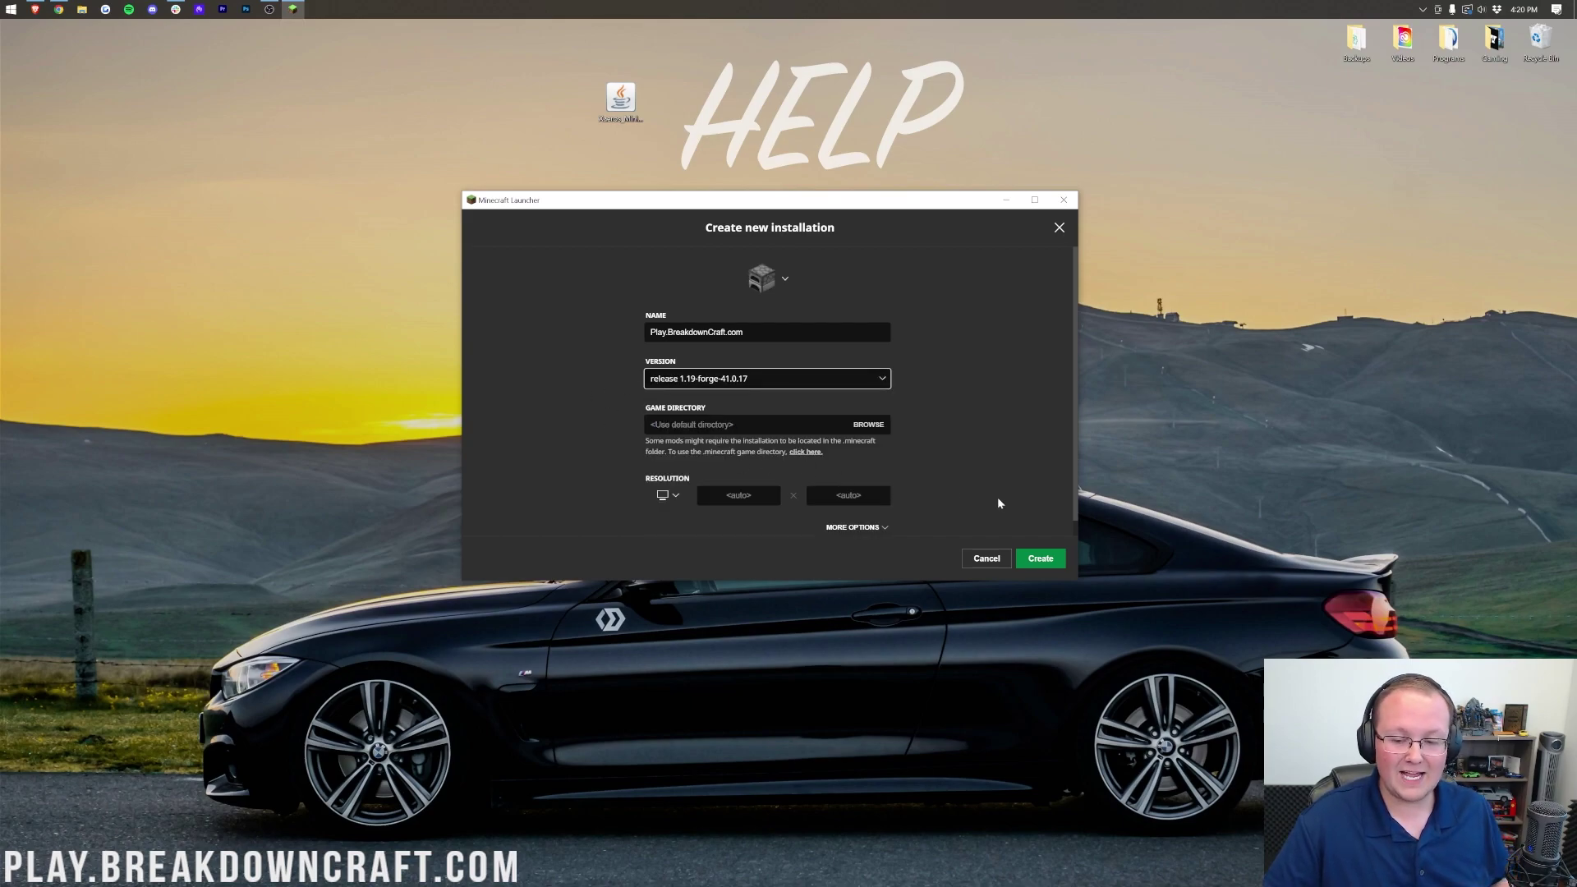
{"action": "left_click", "coordinate": [969, 471]}
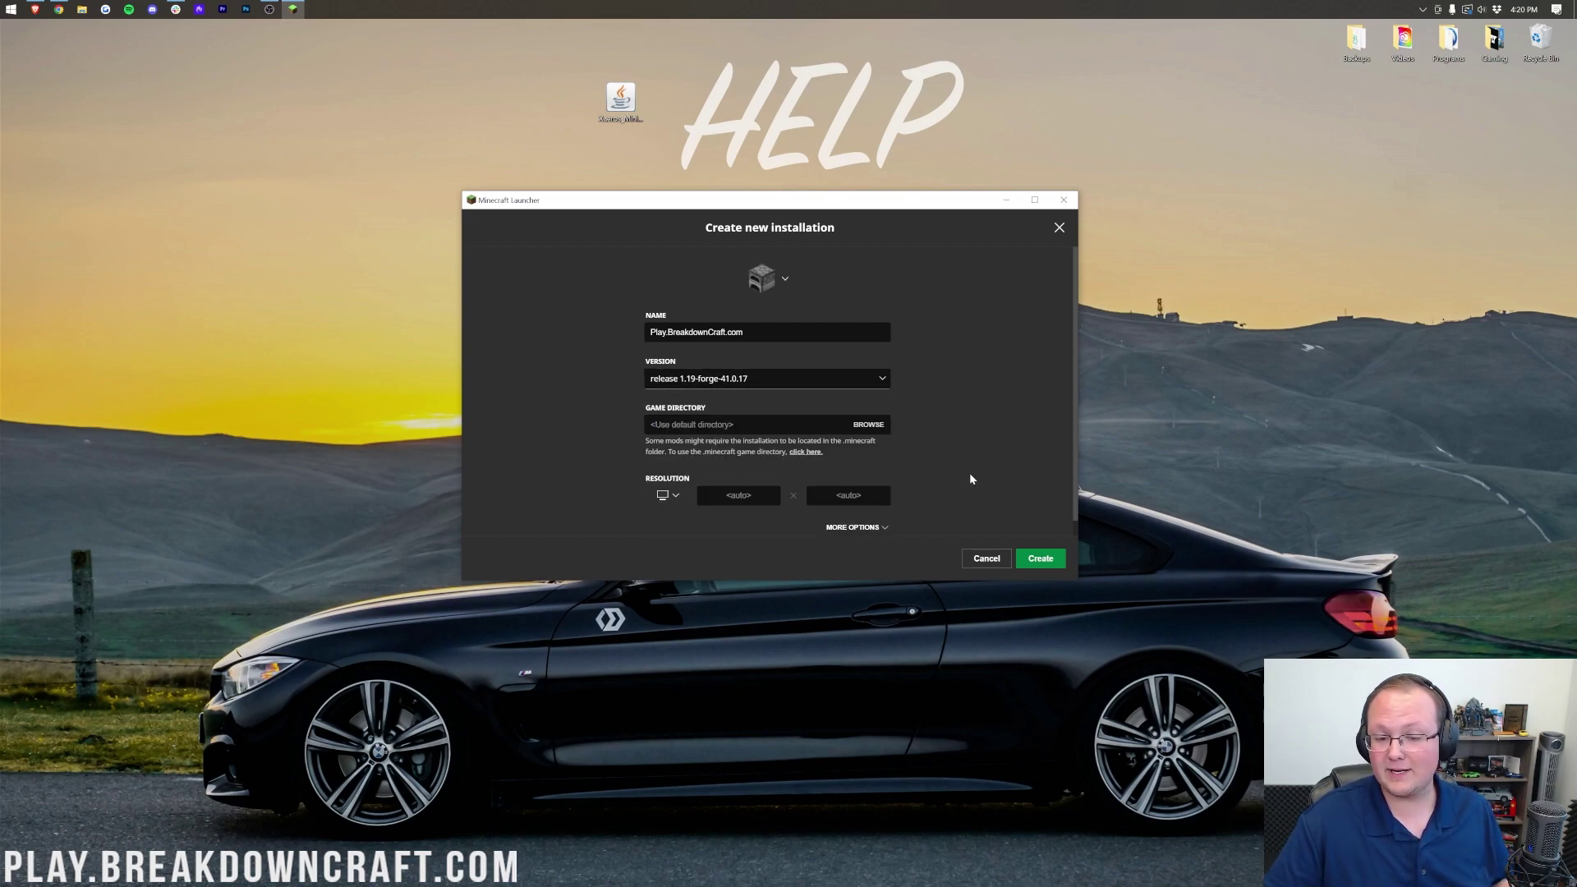
{"action": "left_click", "coordinate": [666, 495]}
{"action": "left_click", "coordinate": [669, 448]}
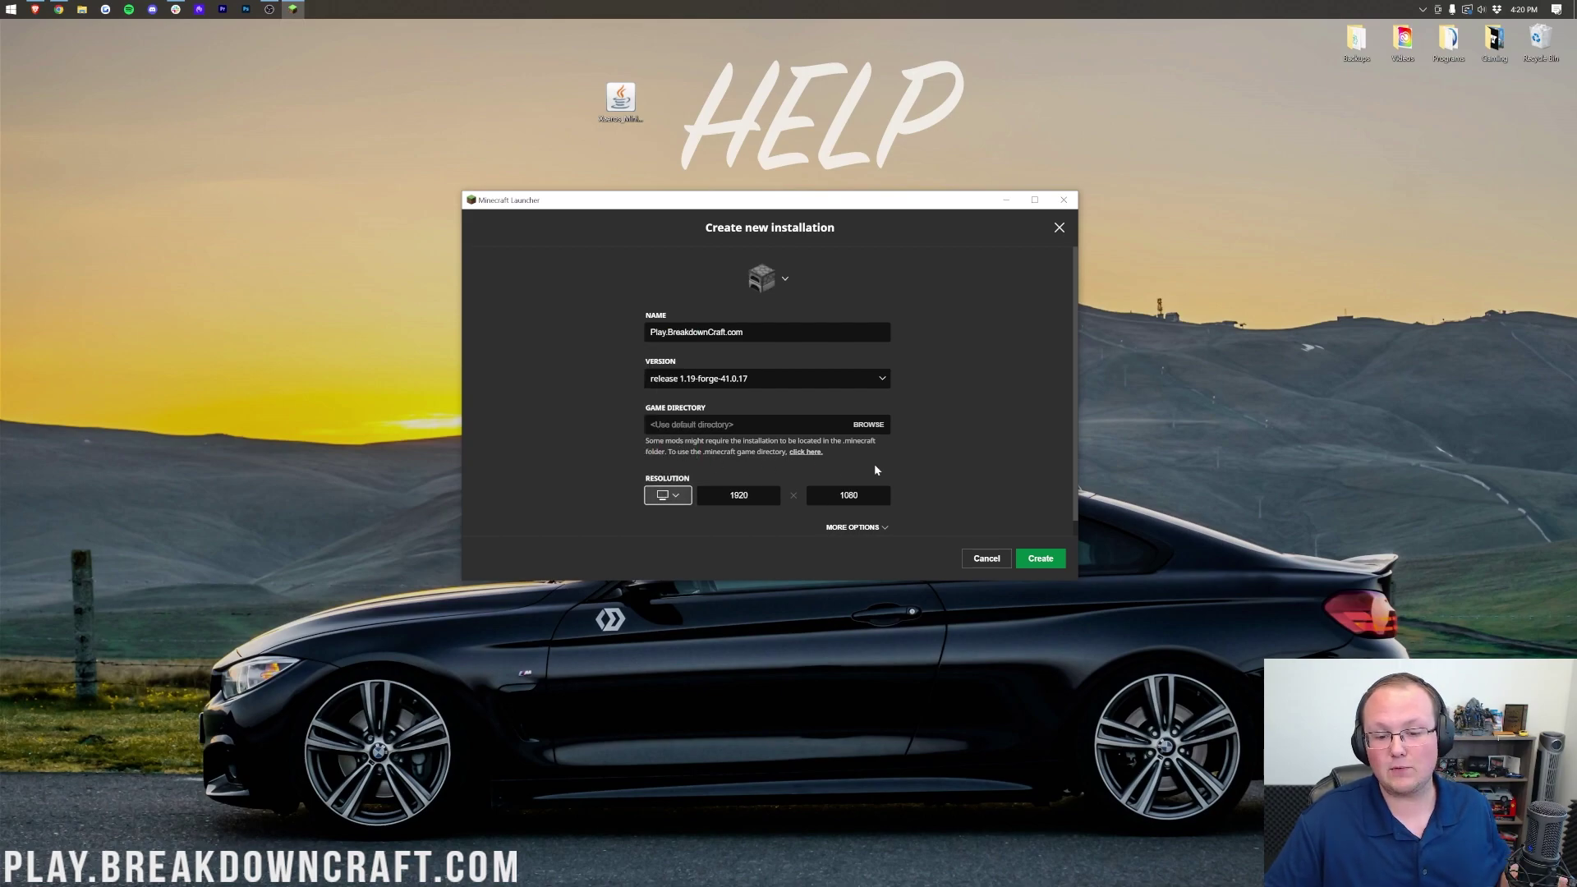
{"action": "left_click", "coordinate": [1041, 558]}
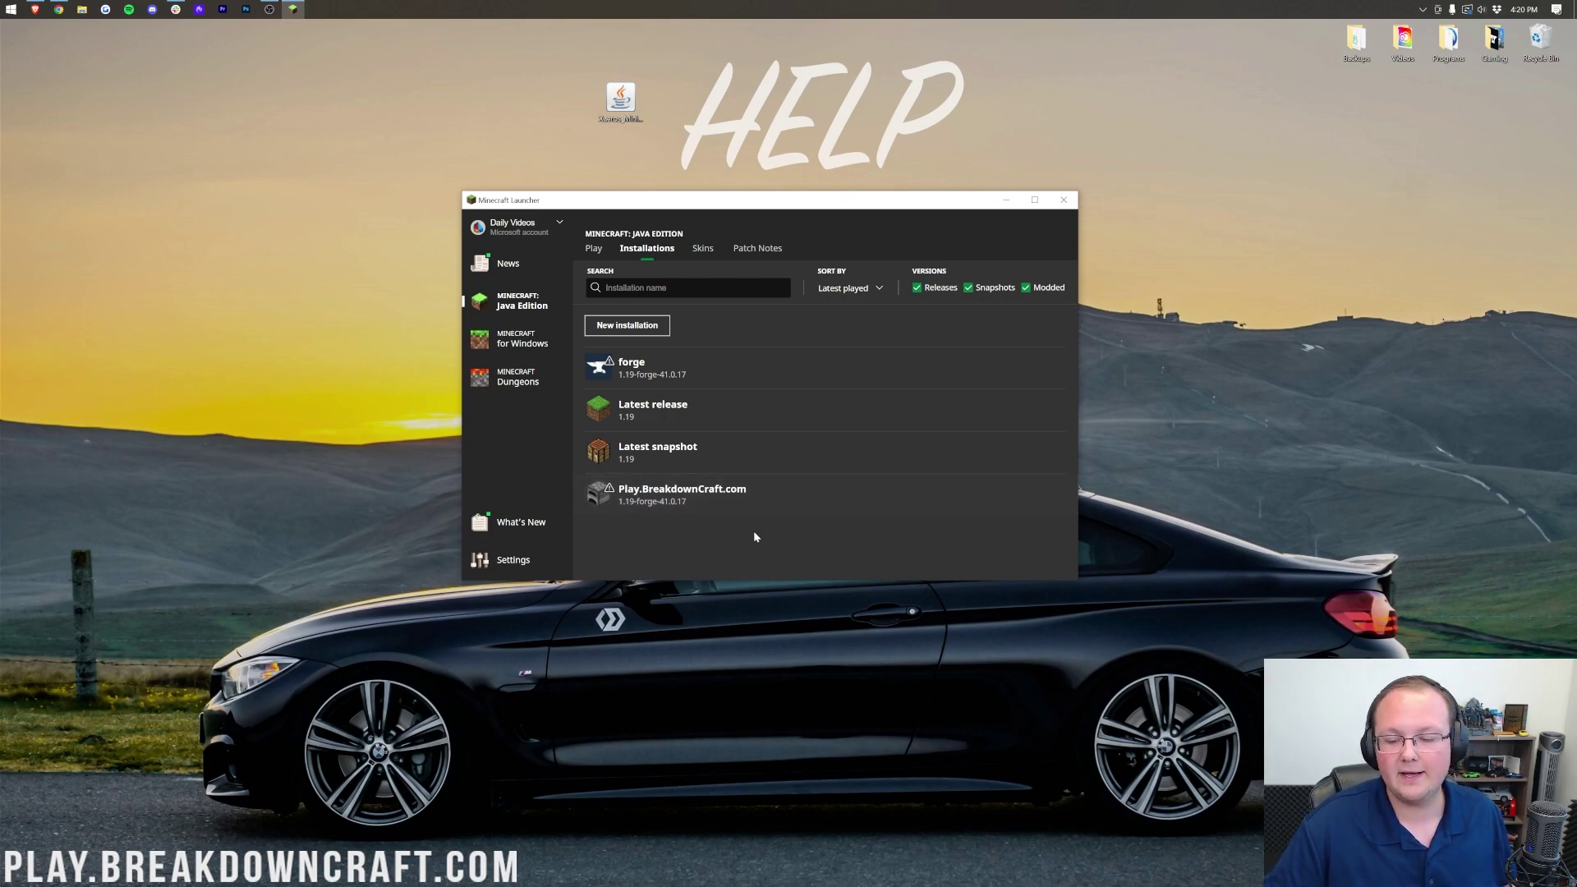
- Launch the Play.BreakdownCraft.com installation, accepting the modified-installation notice, and check the game's list of loaded mods
{"action": "left_click", "coordinate": [982, 494]}
{"action": "left_click", "coordinate": [897, 456]}
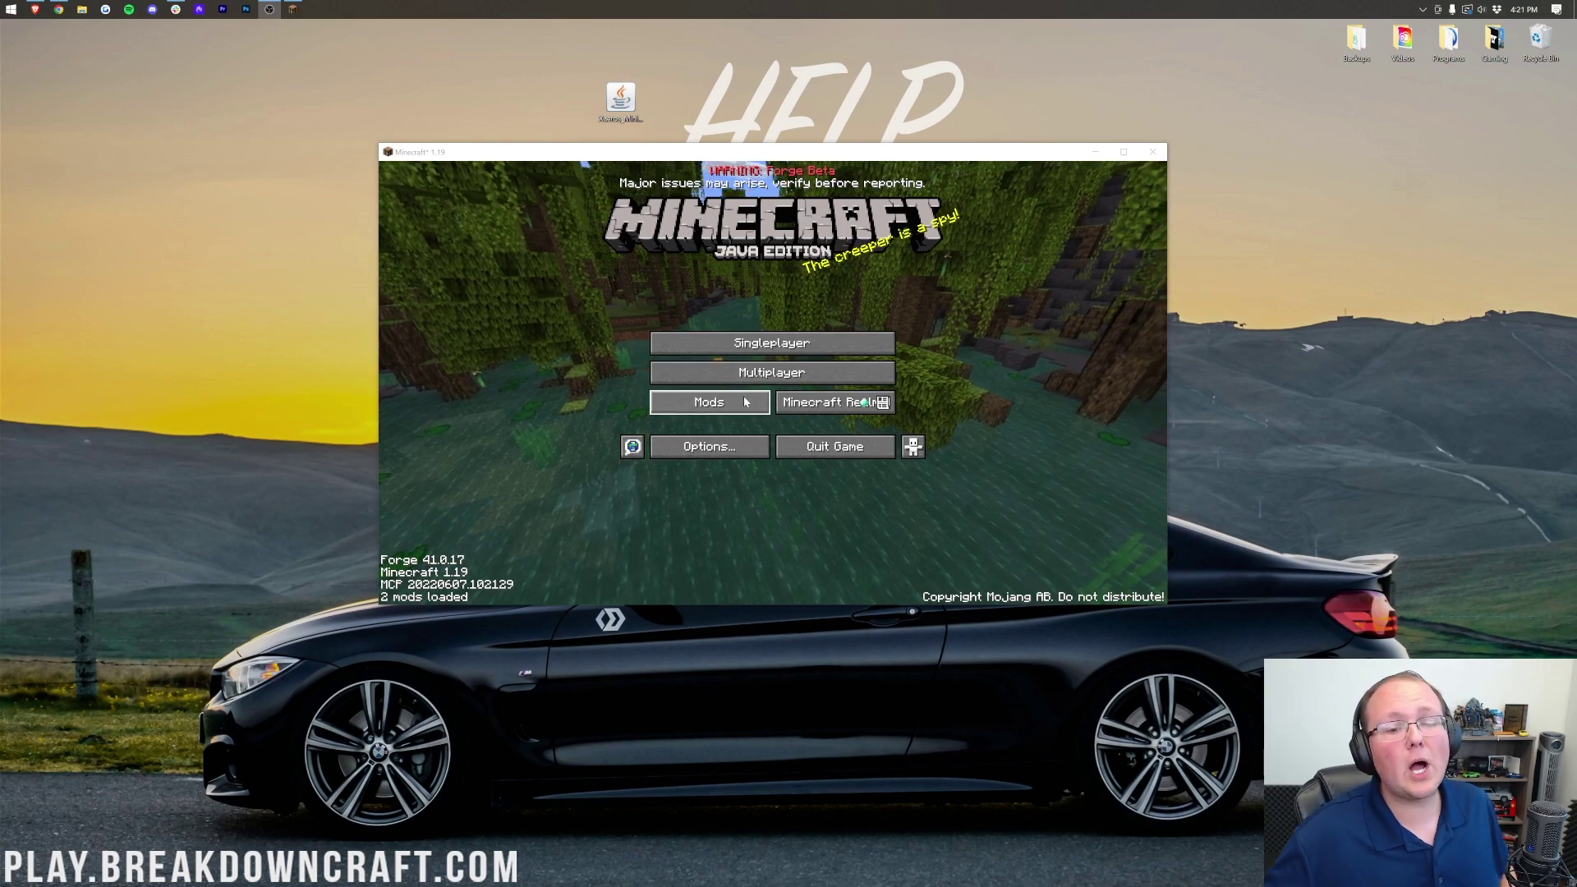
{"action": "left_click", "coordinate": [742, 413]}
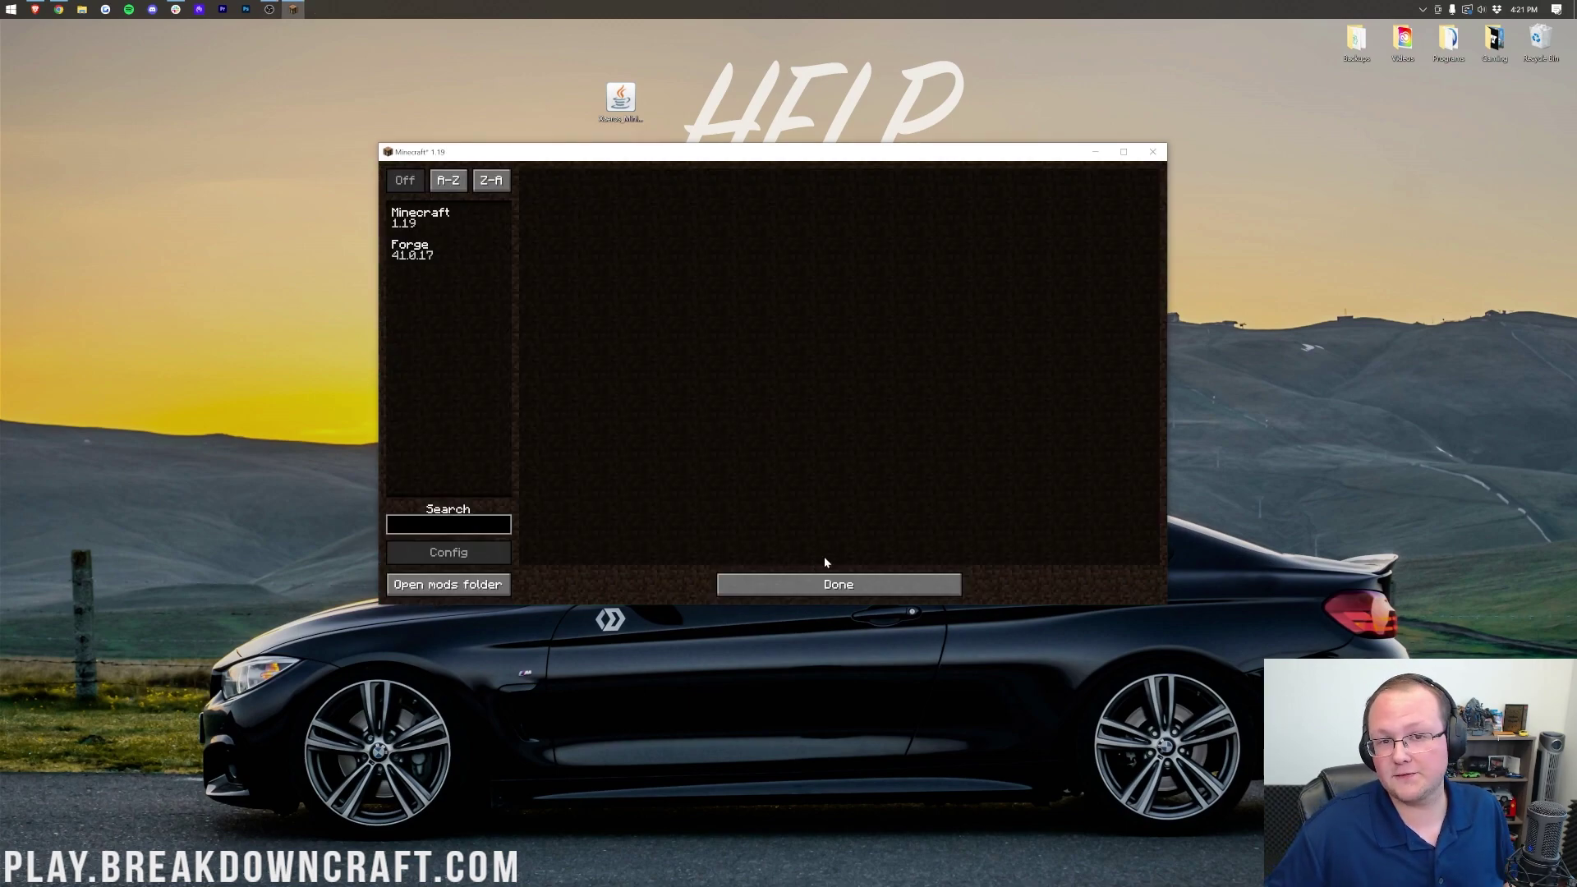
{"action": "left_click", "coordinate": [837, 585]}
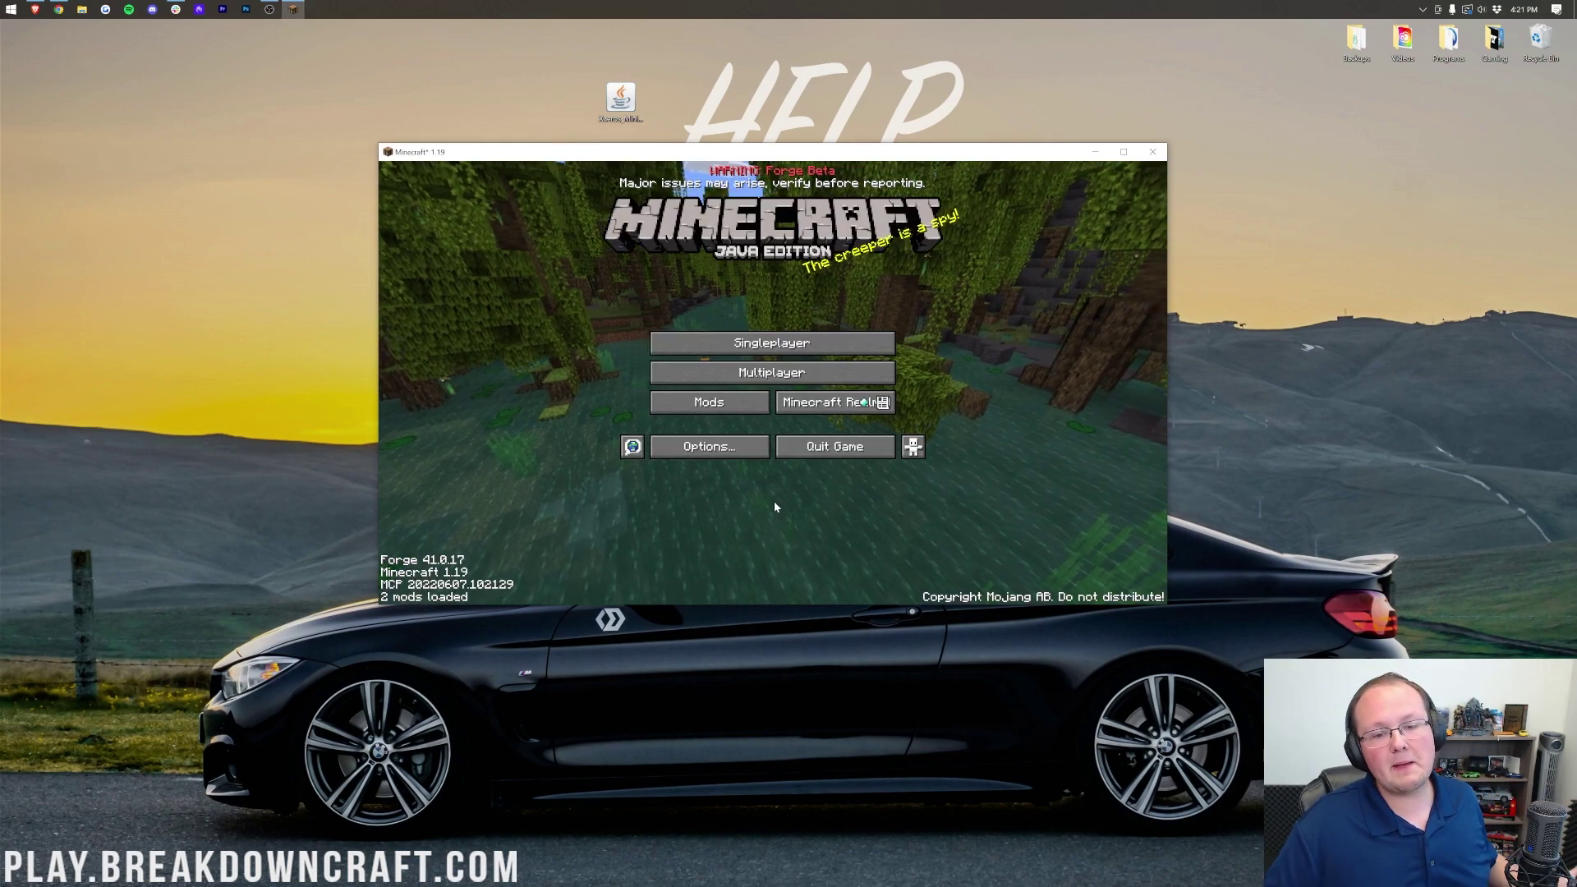
- Open the game's mods folder, move Xaeros_Minimap_22.9.2_Forge_1.19.jar from the desktop into it and close the folder
{"action": "left_click", "coordinate": [757, 410]}
{"action": "left_click", "coordinate": [490, 583]}
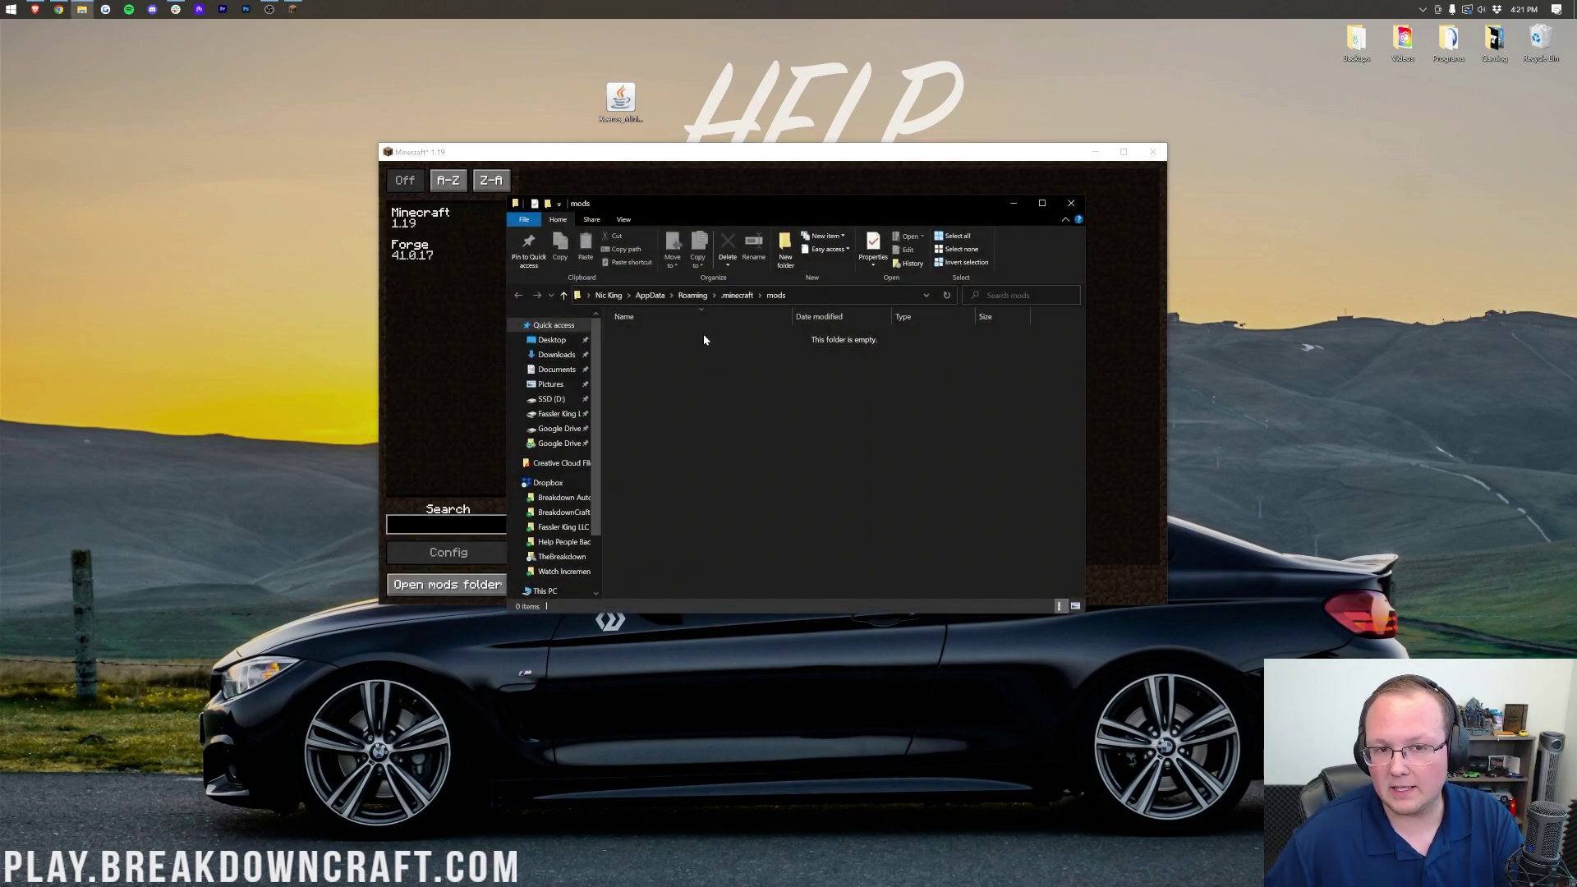
{"action": "left_click", "coordinate": [628, 99]}
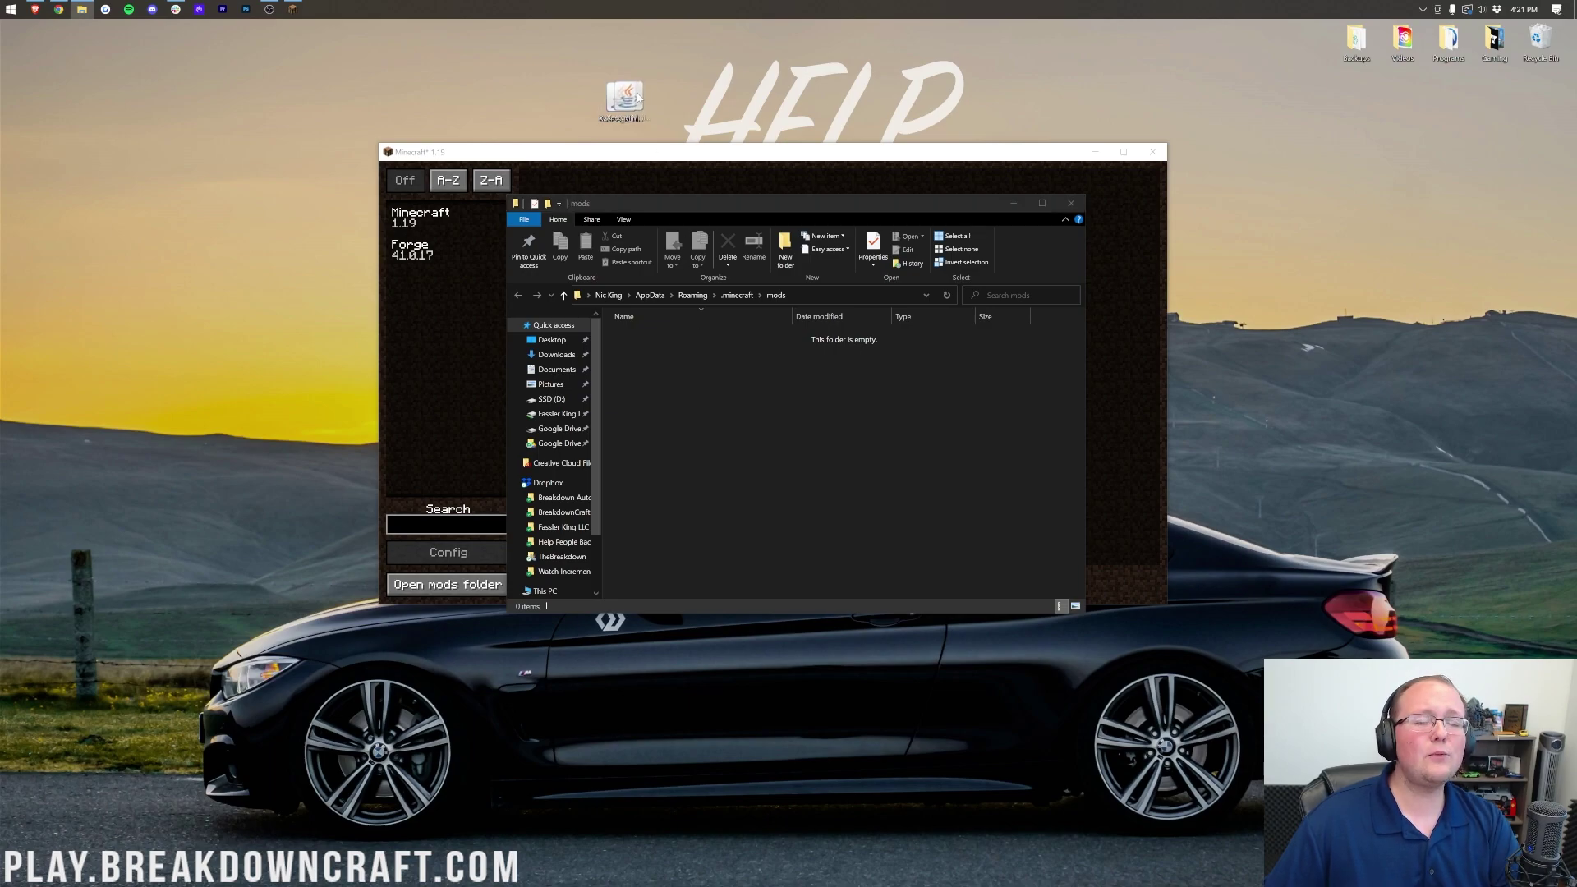
{"action": "left_click_drag", "start_coordinate": [631, 100], "coordinate": [879, 494]}
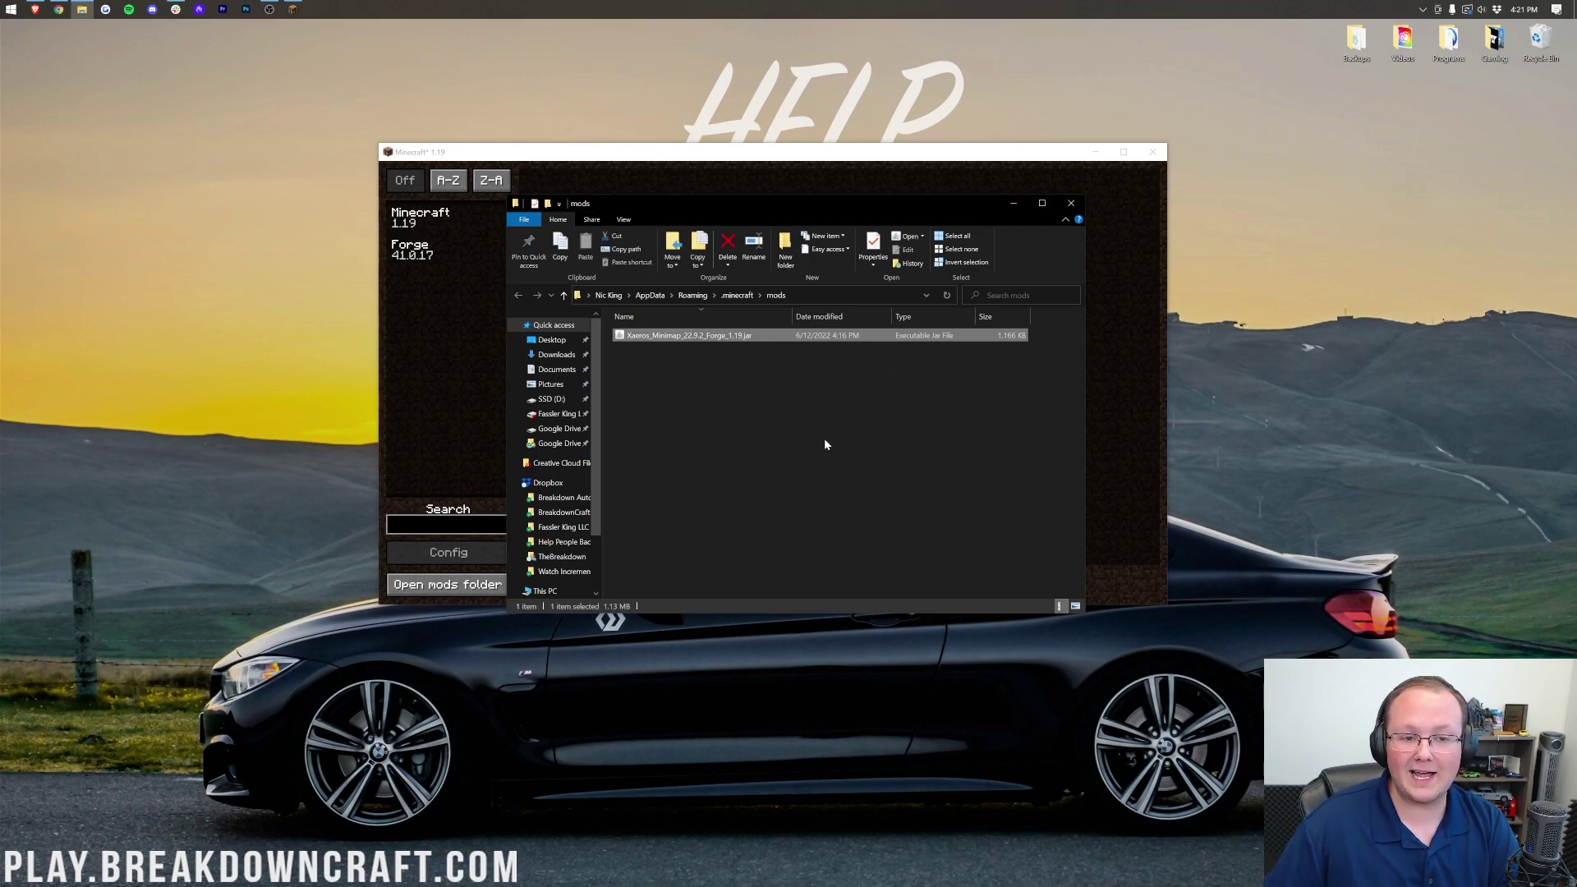
{"action": "left_click", "coordinate": [1068, 207]}
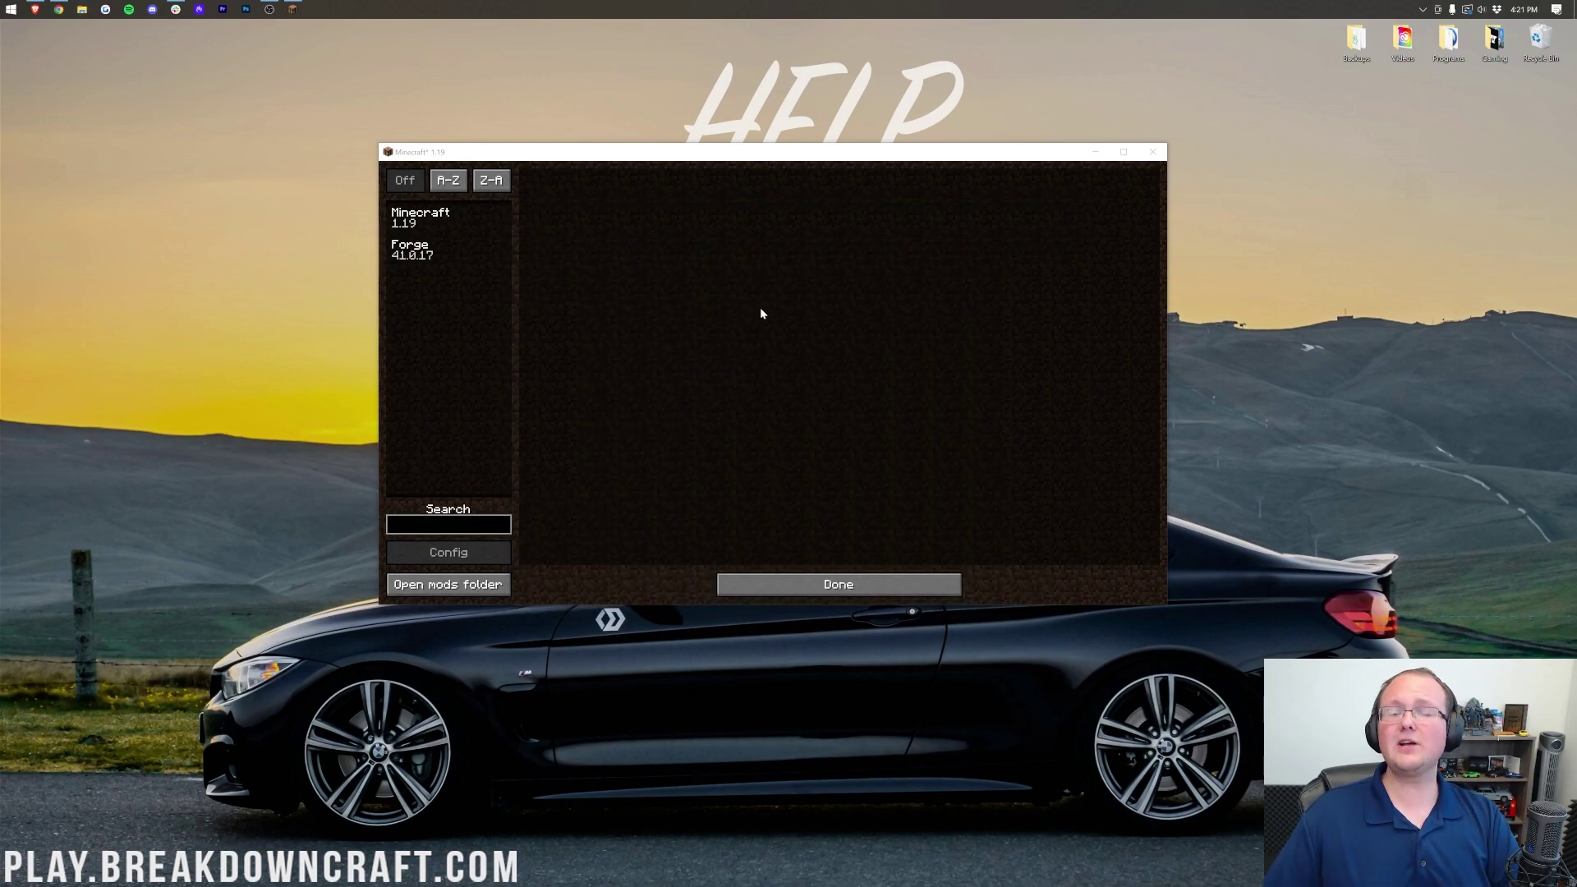
- Quit the game and relaunch the Play.BreakdownCraft.com installation from the Minecraft Launcher, accepting the modified-installation notice
{"action": "left_click", "coordinate": [840, 585]}
{"action": "left_click", "coordinate": [835, 446]}
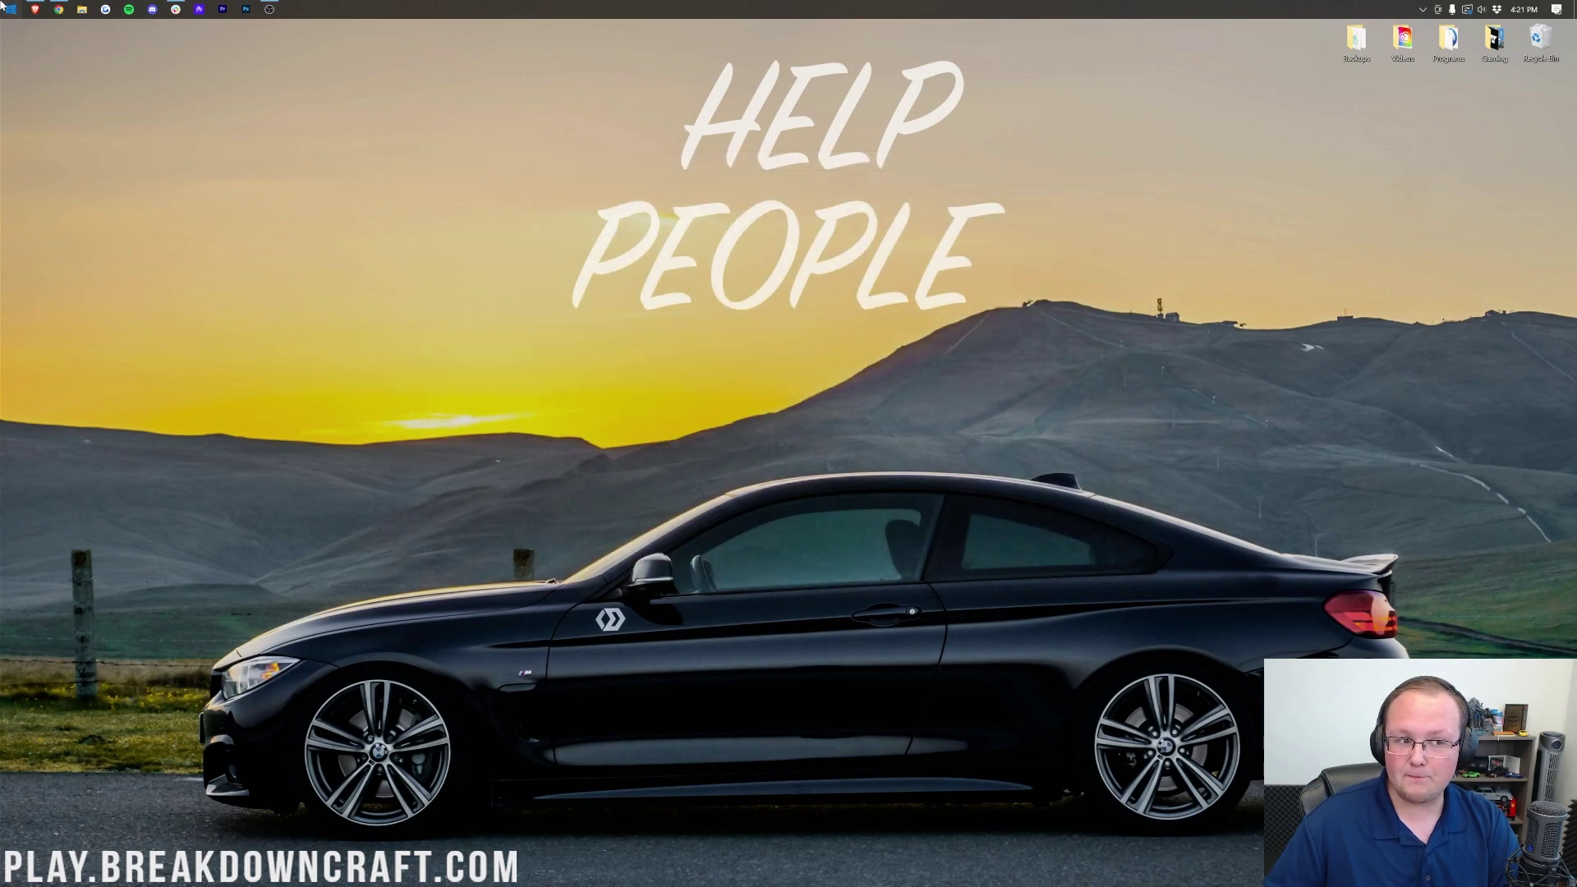
{"action": "key", "text": "super"}
{"action": "key", "text": "super"}
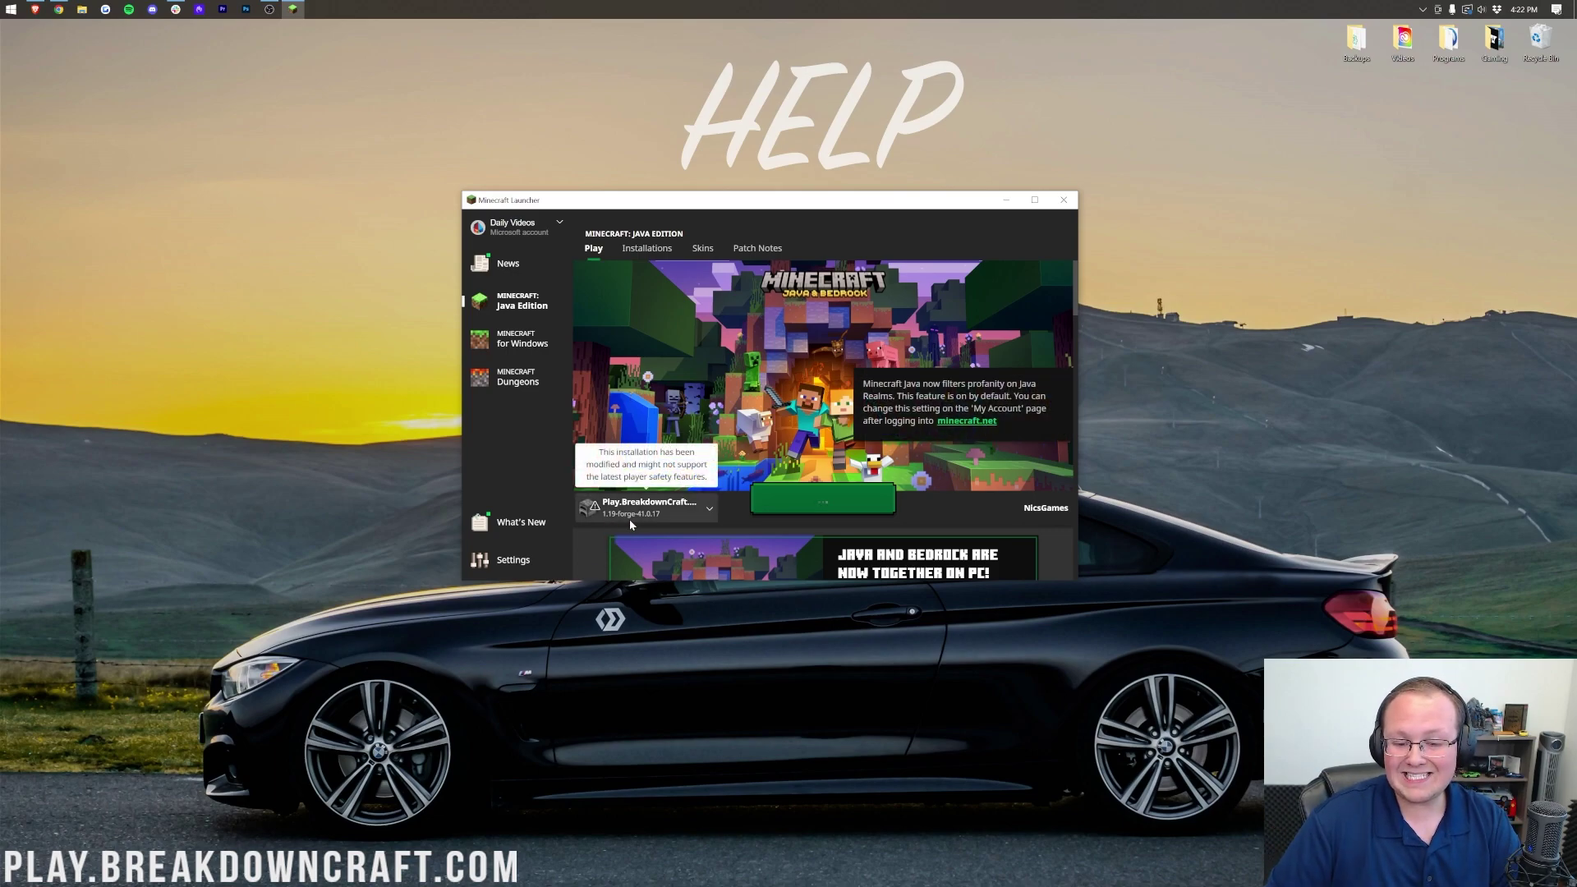
{"action": "left_click", "coordinate": [771, 506]}
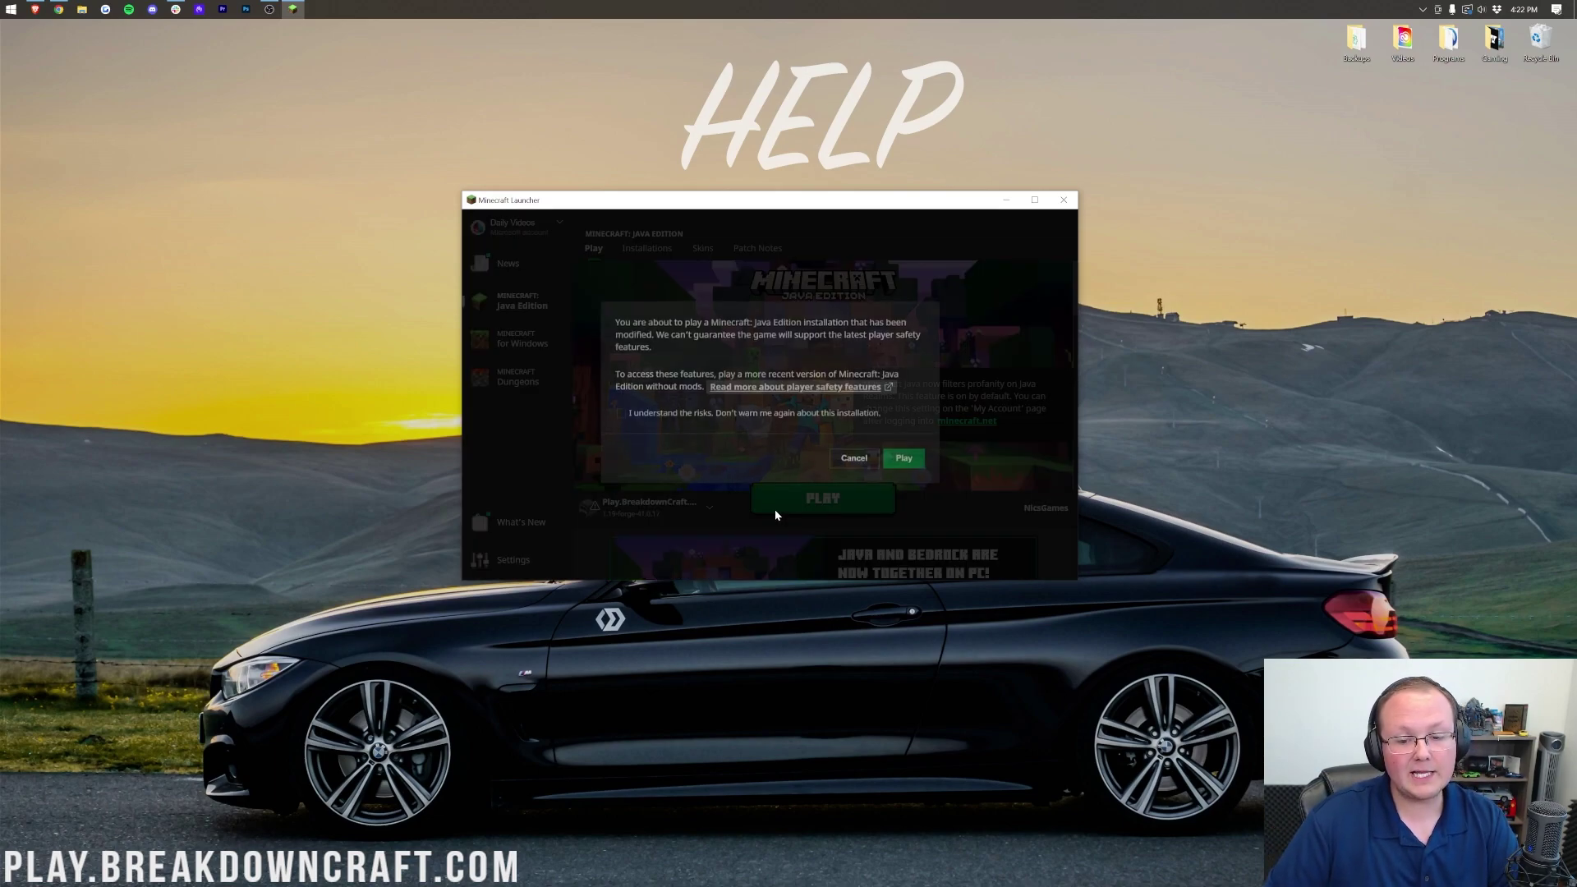
{"action": "left_click", "coordinate": [899, 459]}
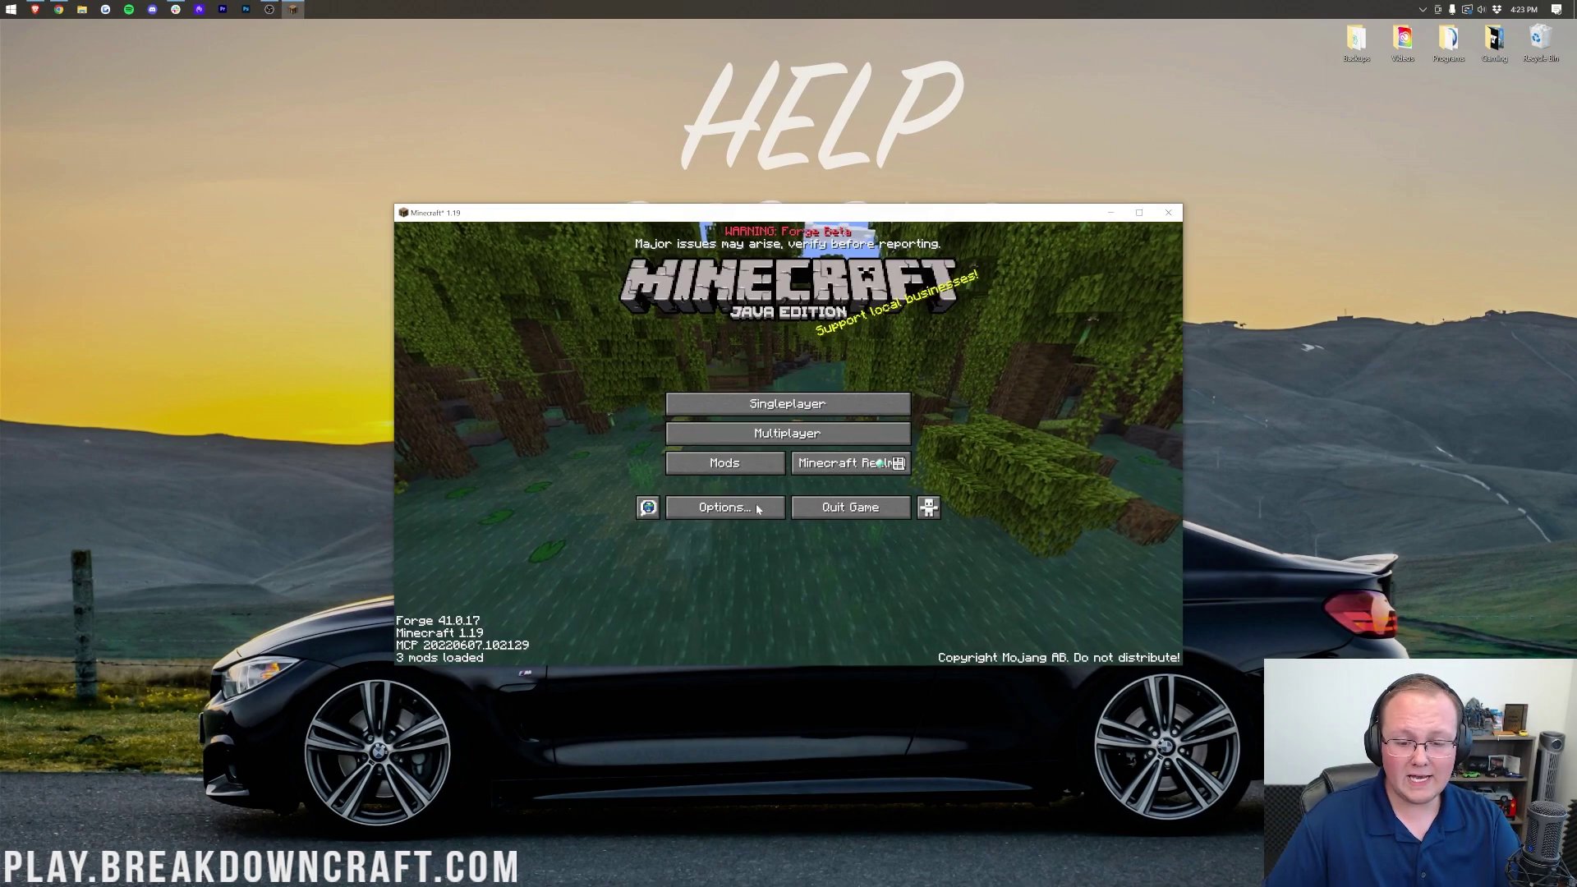
- Examine the details of Xaero's Minimap in the mods list and return to the title screen
{"action": "left_click", "coordinate": [713, 458]}
{"action": "left_click", "coordinate": [475, 361]}
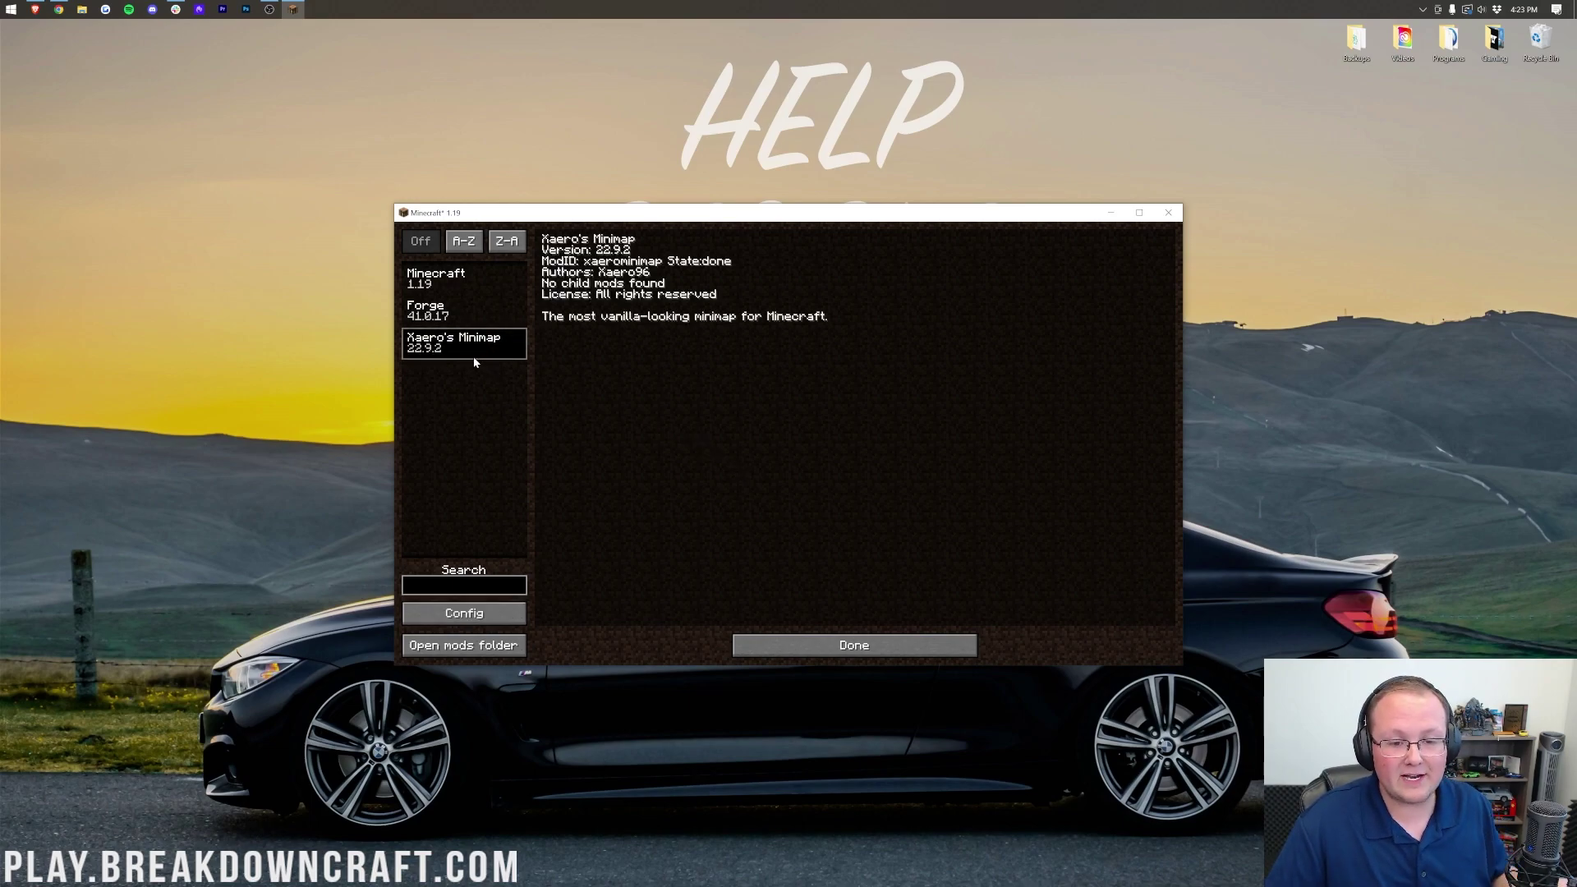
{"action": "left_click", "coordinate": [863, 644]}
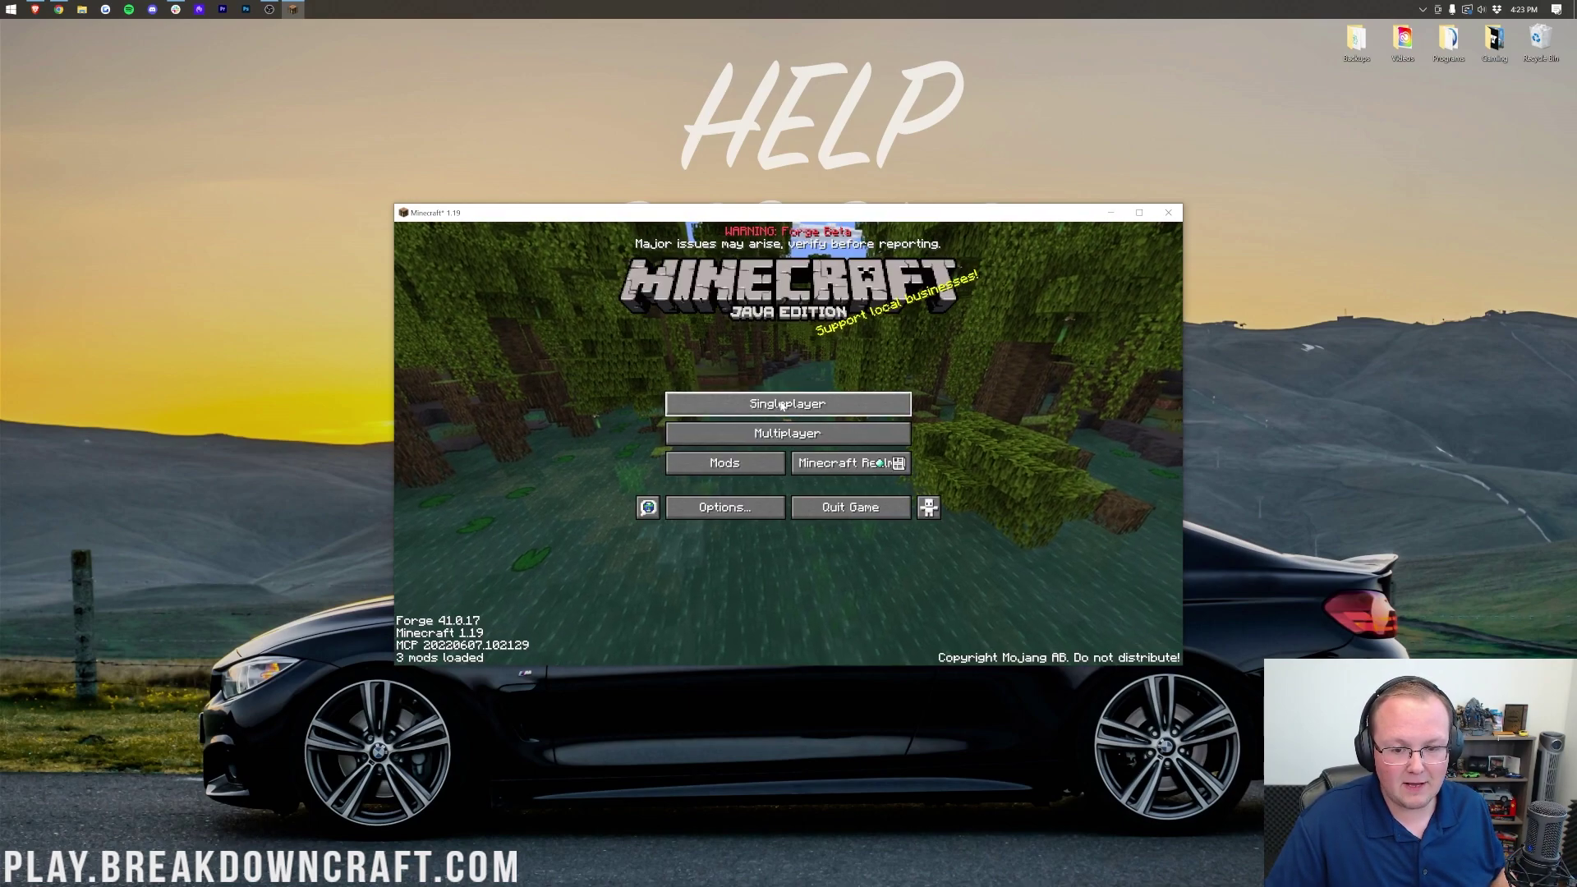
- Load the existing singleplayer world, walk forward to explore with the minimap and open the waypoints list
{"action": "left_click", "coordinate": [731, 407]}
{"action": "double_click", "coordinate": [691, 304]}
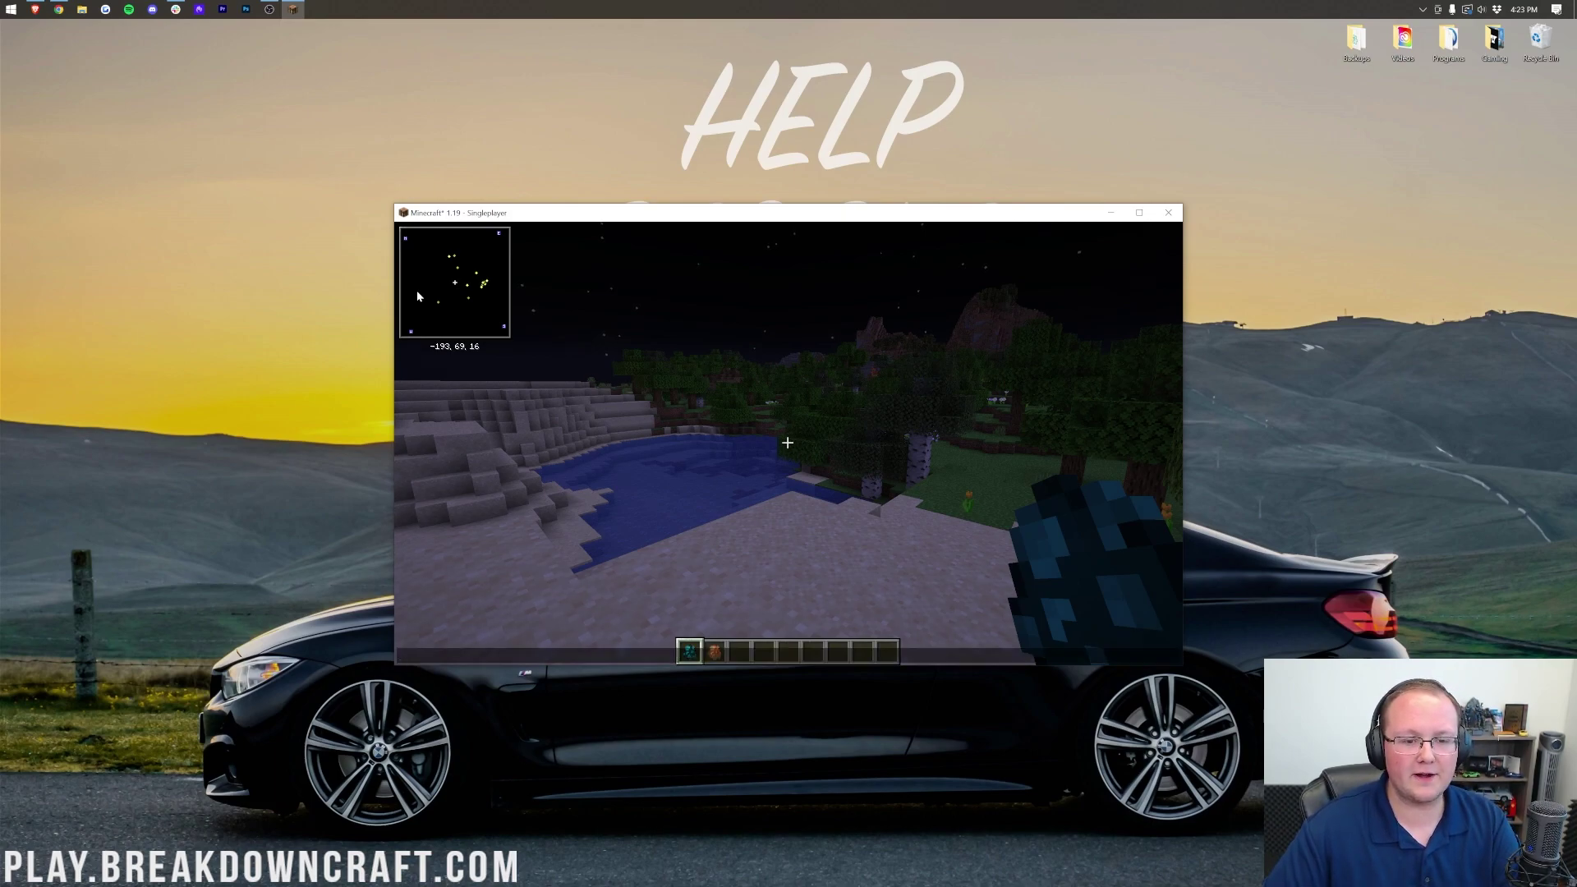
{"action": "key", "text": "w"}
{"action": "key", "text": "w"}
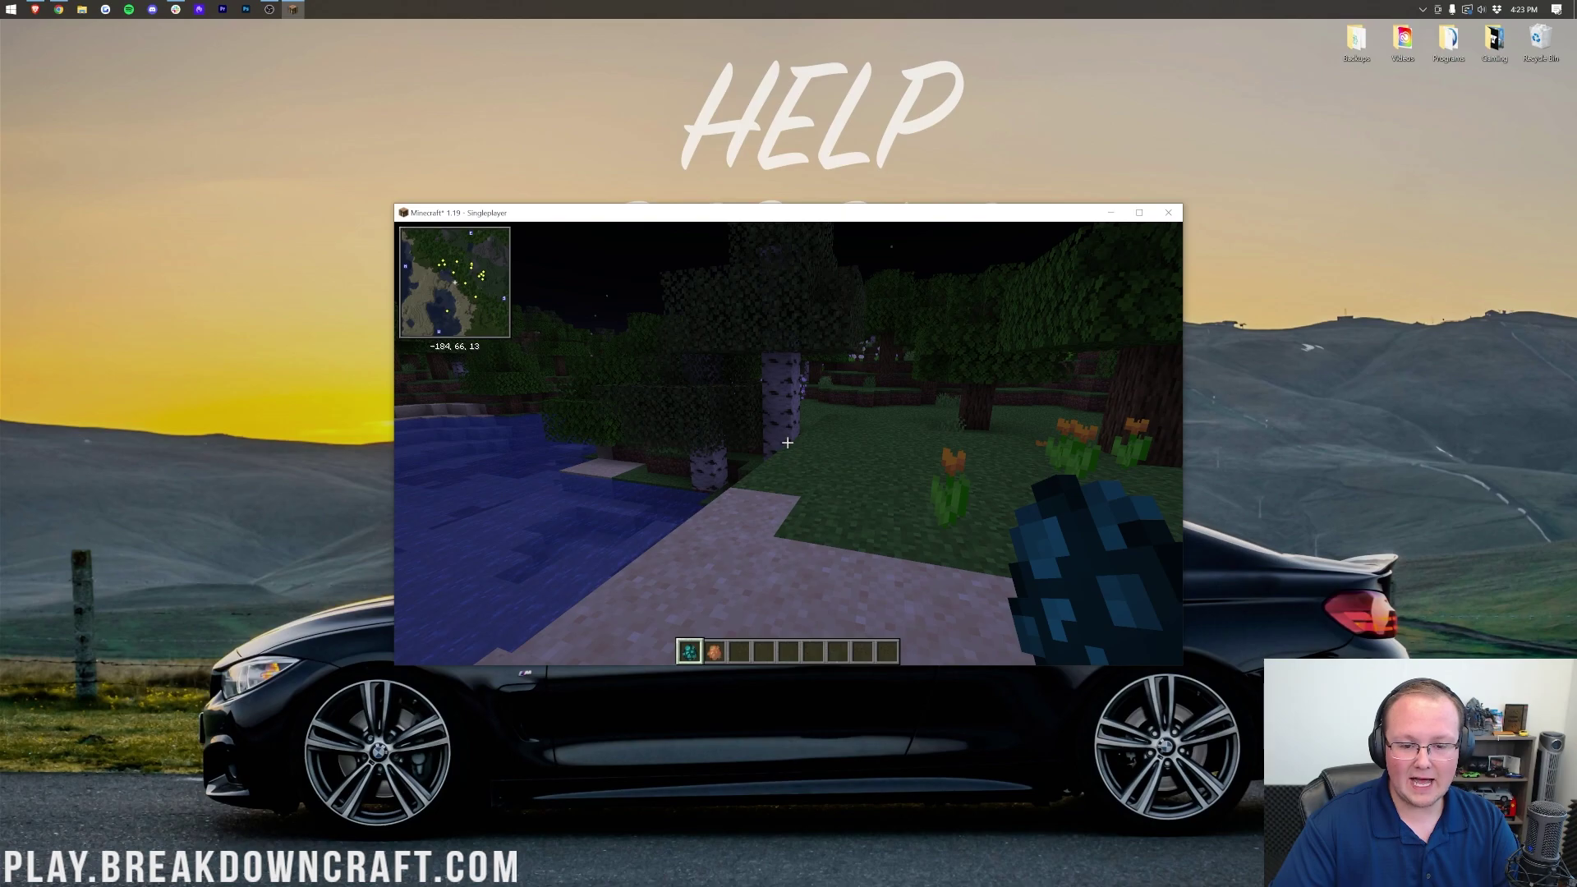
{"action": "key", "text": "u"}
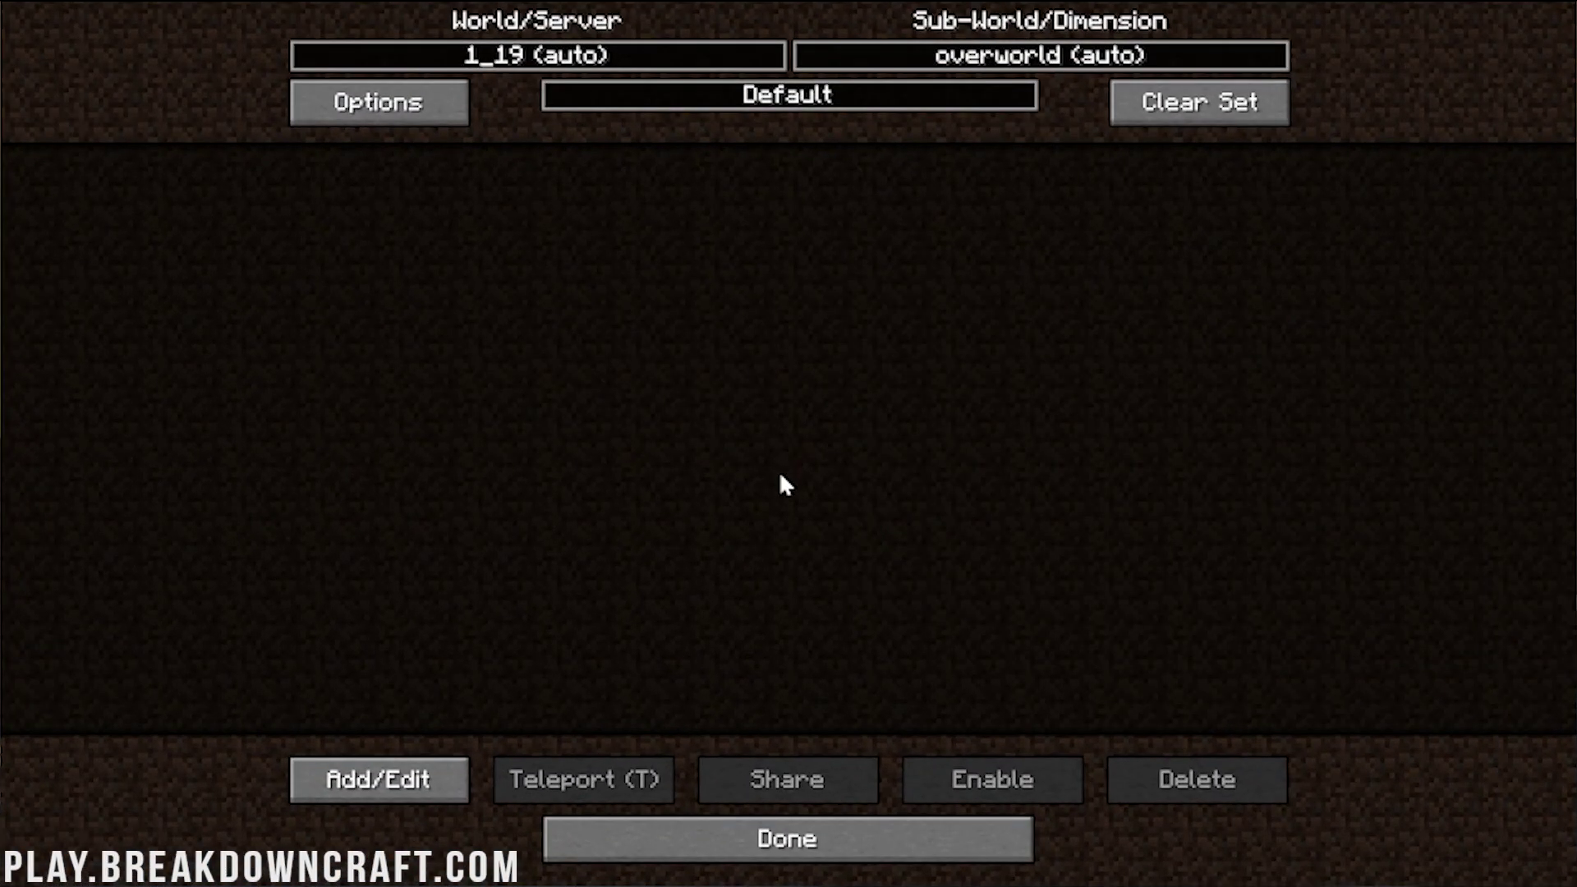
- Create a Dark Green waypoint named Spawn at the current location and return to the game
{"action": "left_click", "coordinate": [419, 793]}
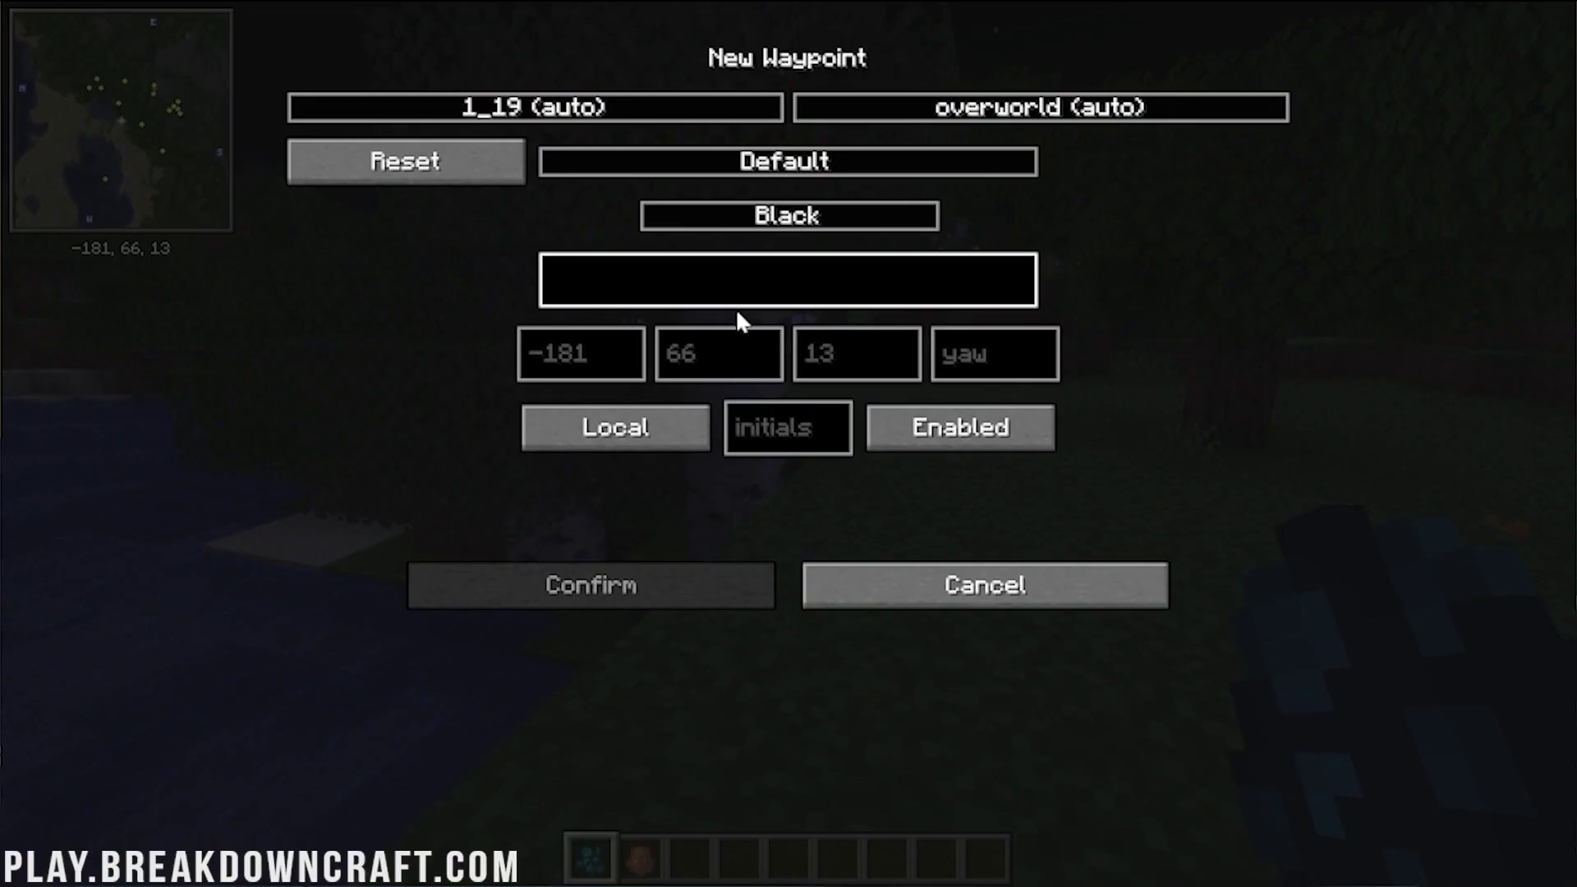
{"action": "type", "text": "Soaw"}
{"action": "key", "text": "BackSpace"}
{"action": "key", "text": "BackSpace"}
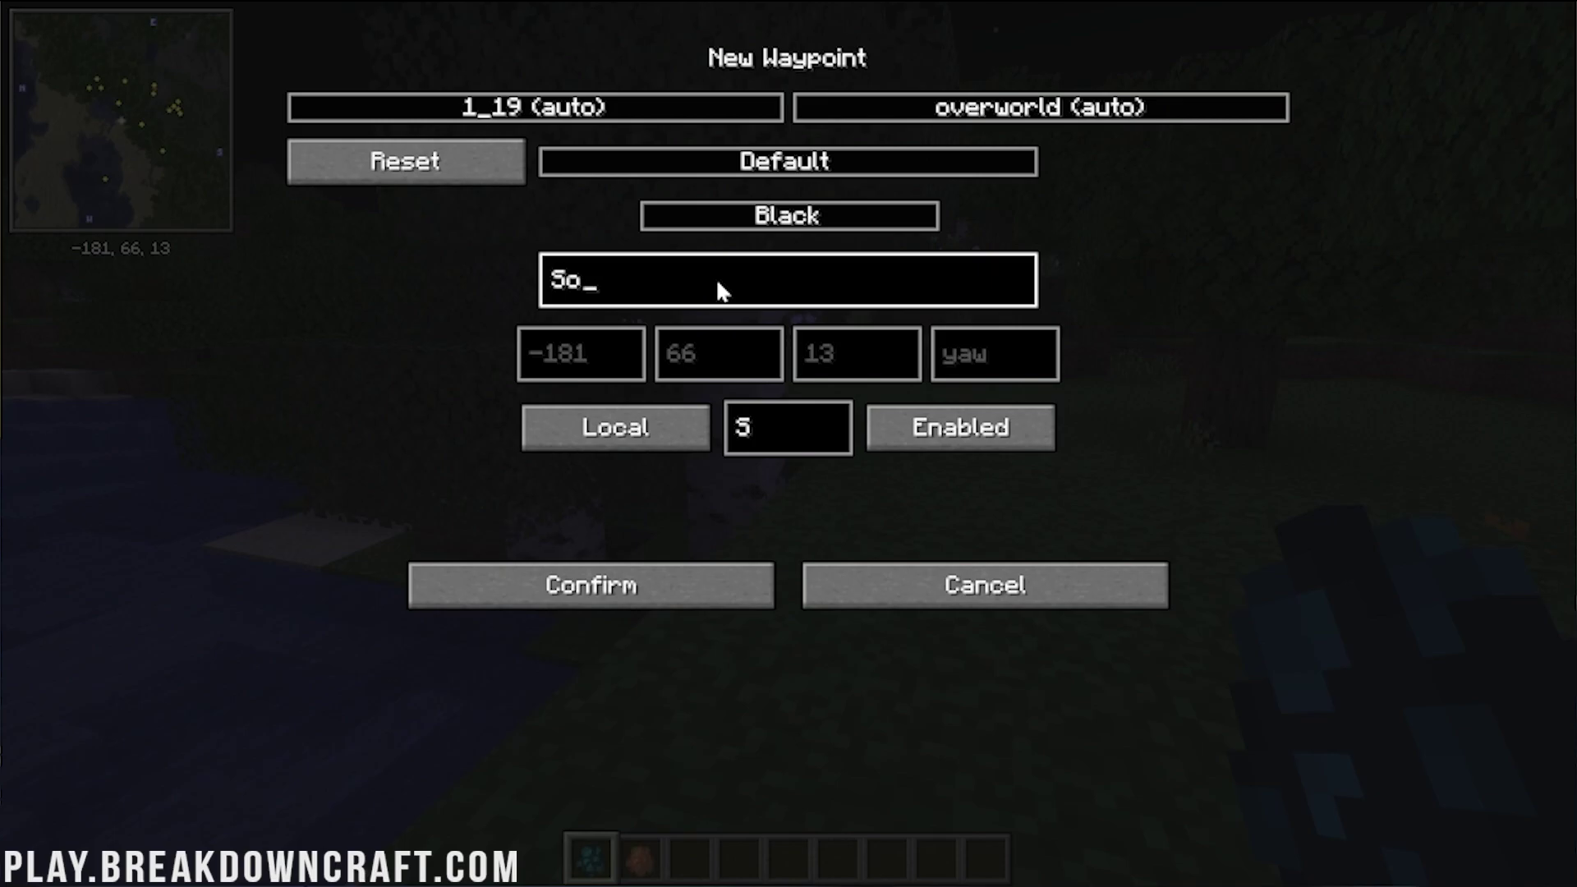
{"action": "key", "text": "BackSpace"}
{"action": "type", "text": "aw"}
{"action": "key", "text": "BackSpace"}
{"action": "key", "text": "BackSpace"}
{"action": "type", "text": "pawn"}
{"action": "left_click", "coordinate": [782, 220]}
{"action": "left_click", "coordinate": [781, 289]}
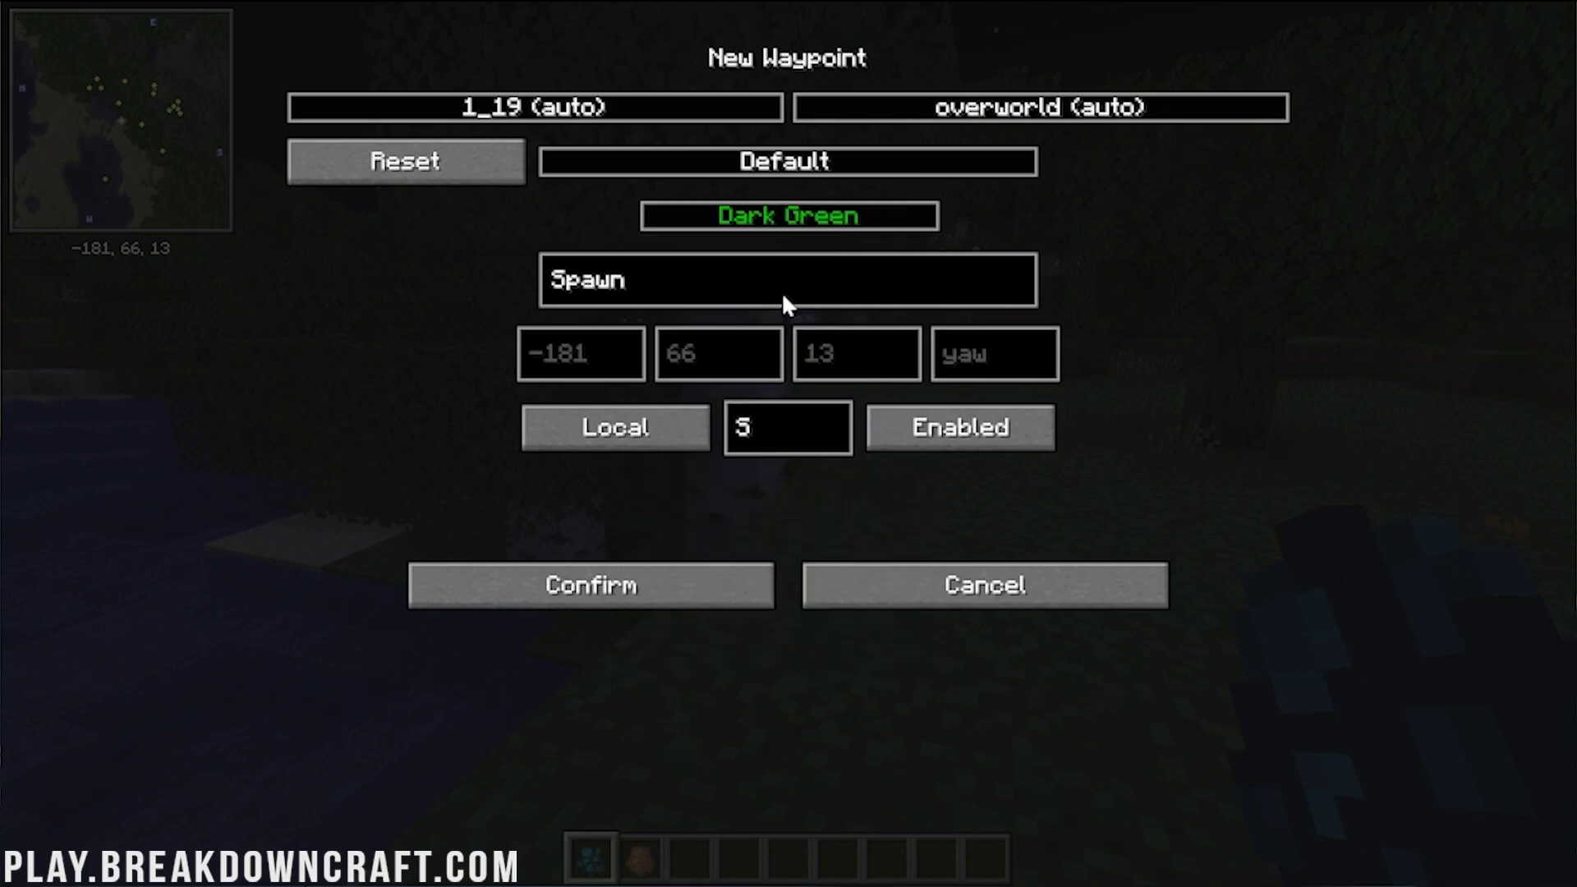
{"action": "left_click", "coordinate": [722, 602]}
{"action": "key", "text": "Escape"}
- Walk around the Spawn waypoint marker and head away from it across the sand towards the water
{"action": "key", "text": "w"}
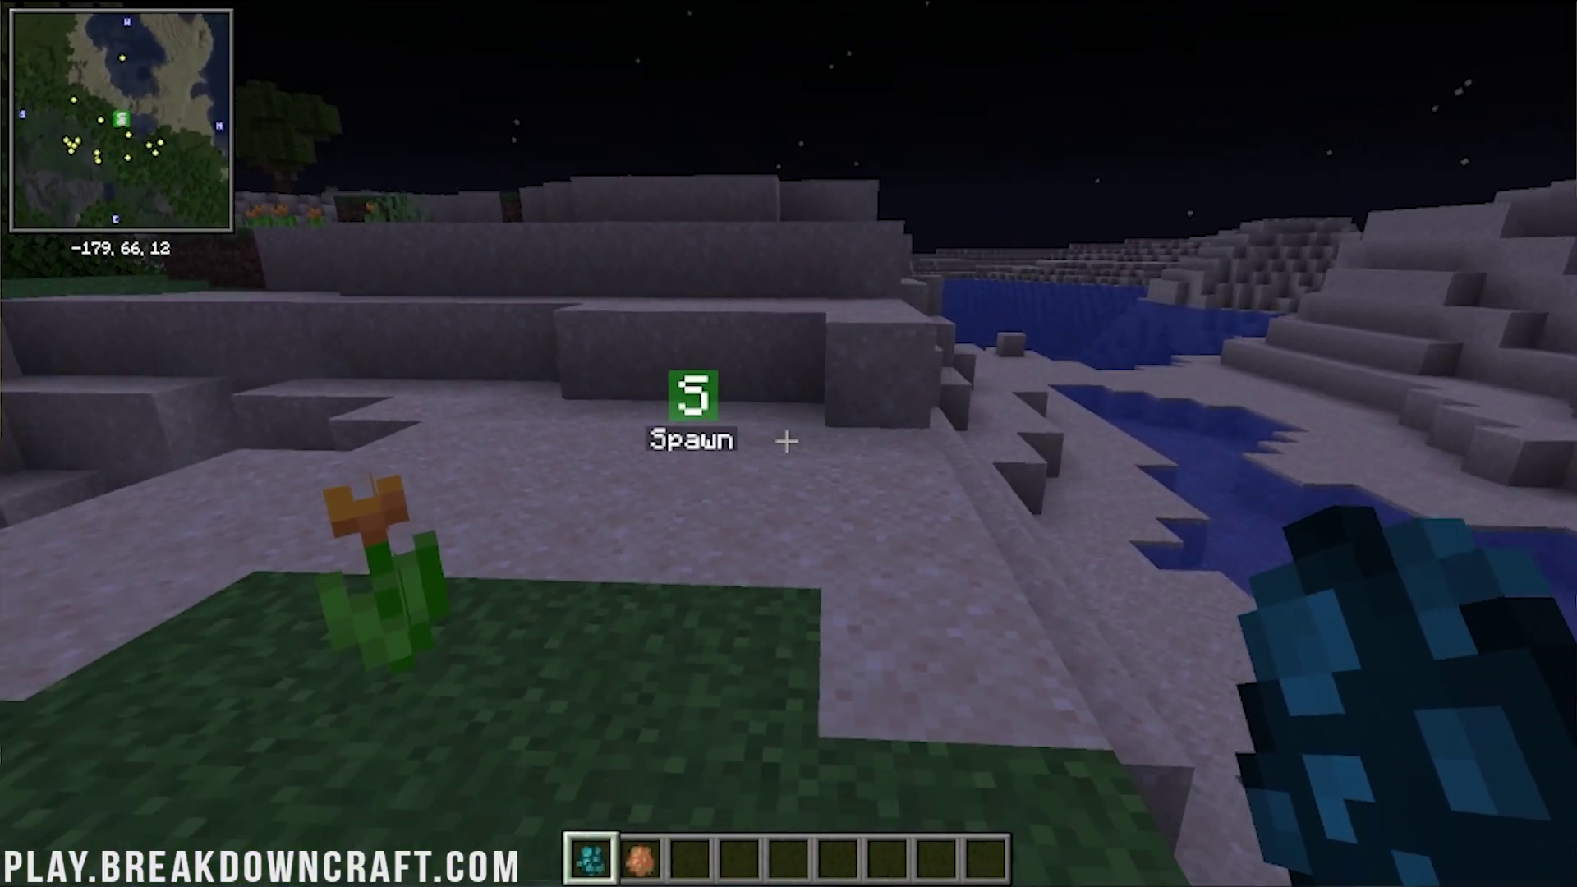
{"action": "key", "text": "w"}
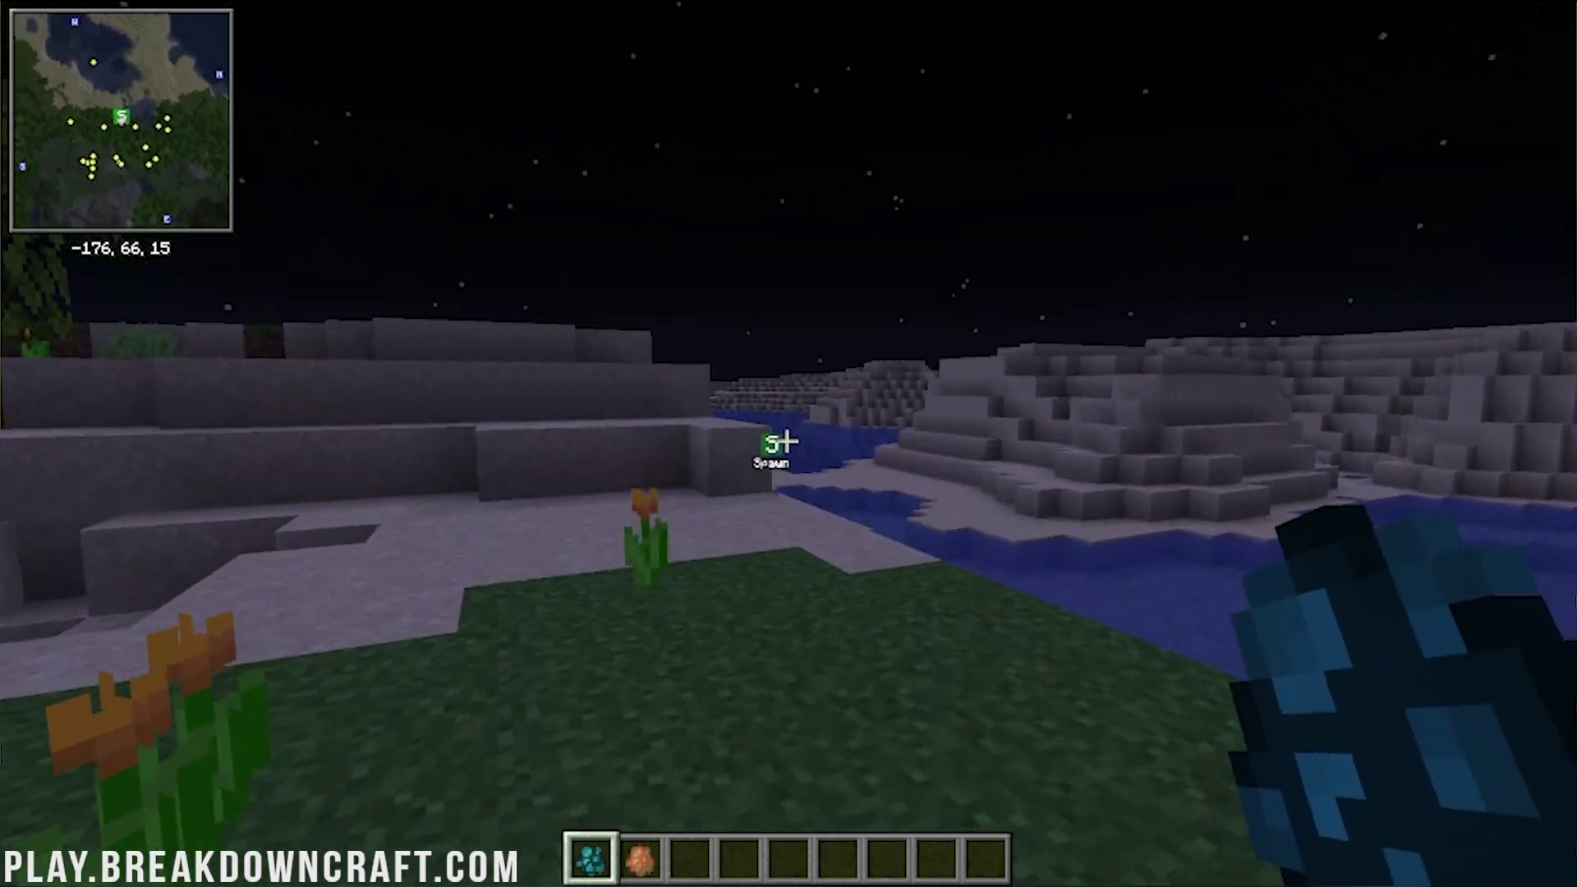
{"action": "key", "text": "w"}
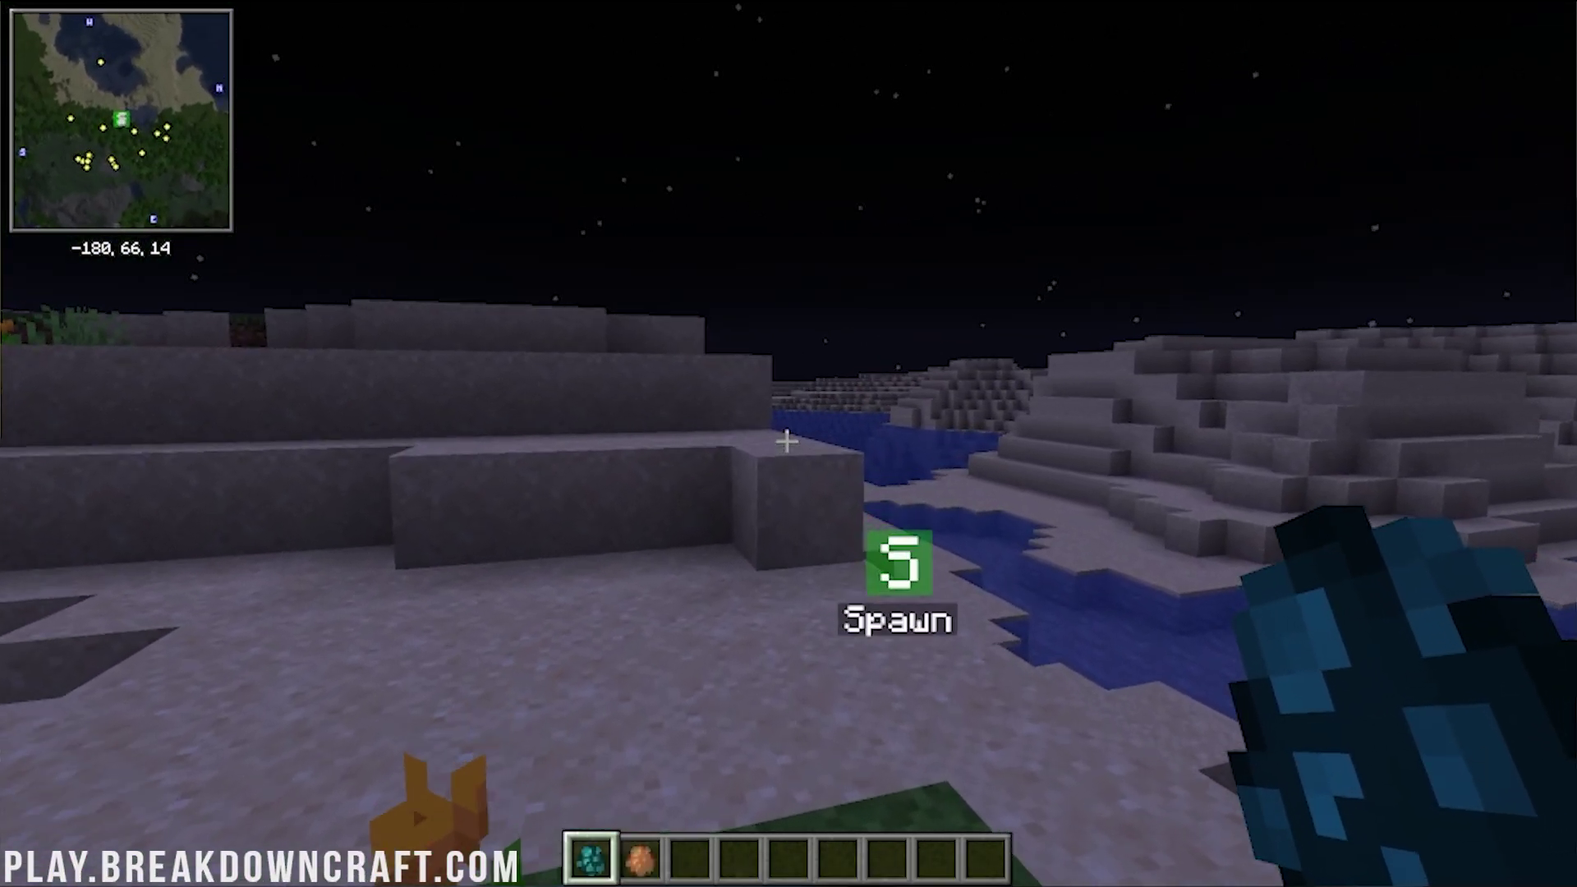
{"action": "key", "text": "w"}
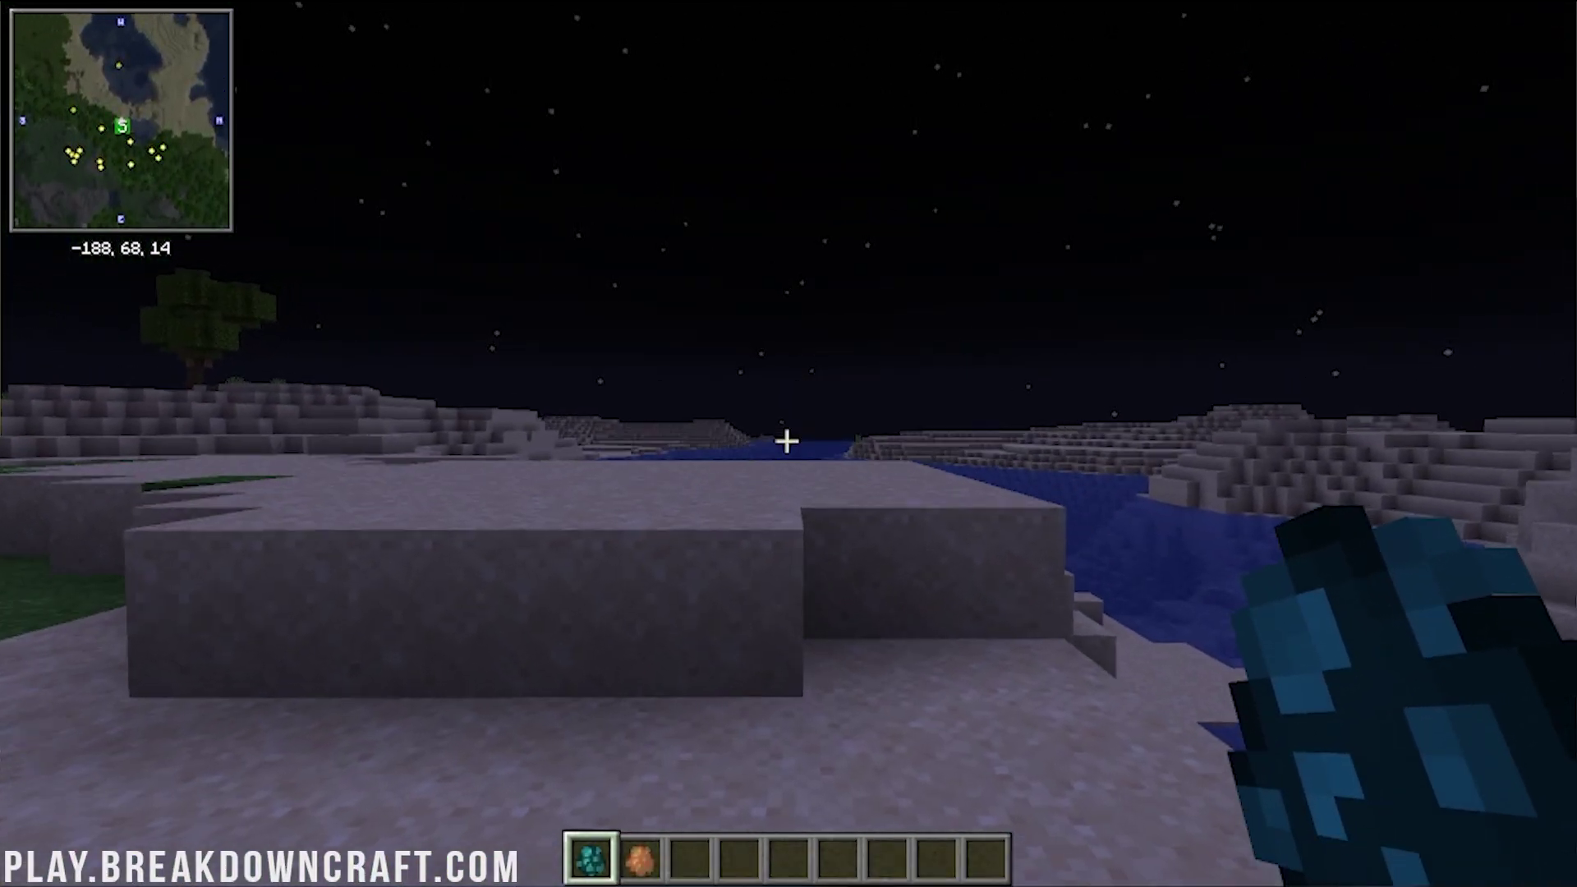
{"action": "key", "text": "w"}
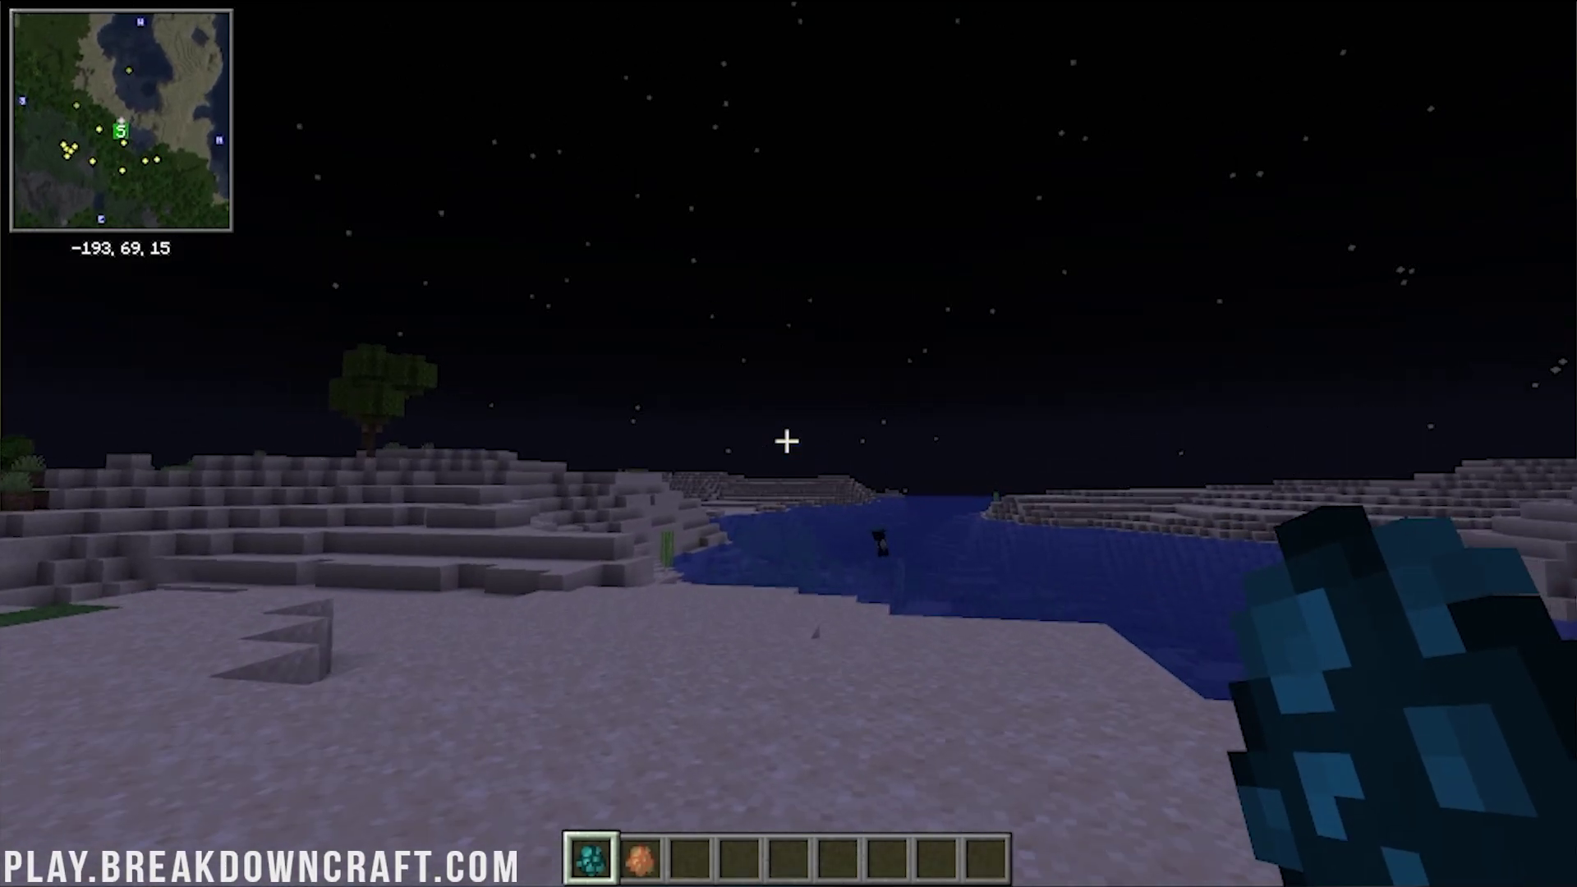
{"action": "key", "text": "b"}
{"action": "key", "text": "Escape"}
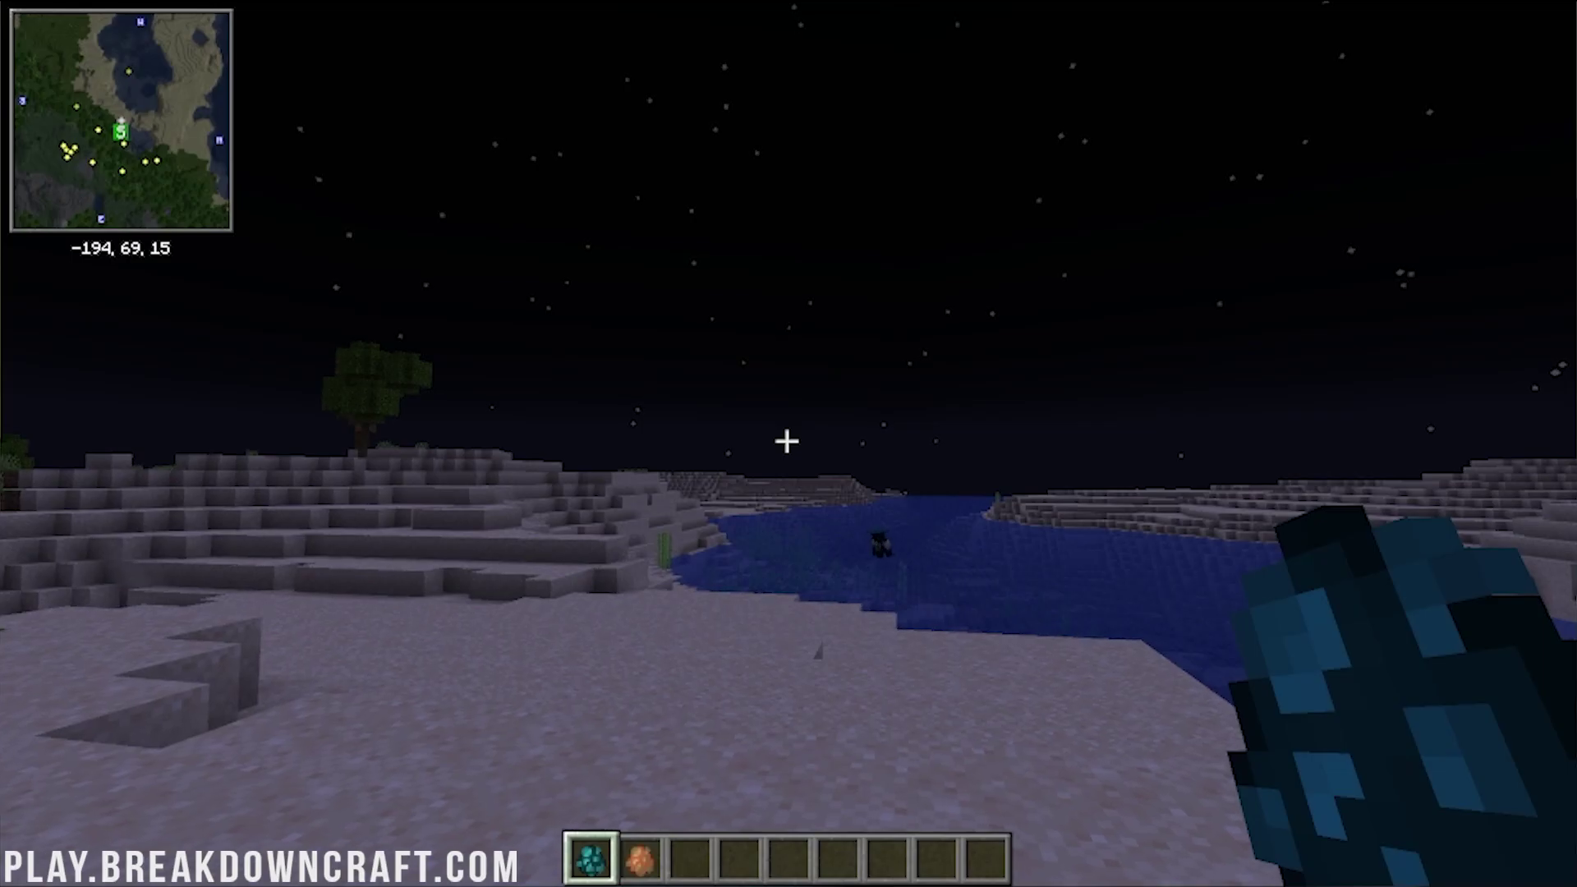
- Teleport to the Spawn waypoint from the waypoints list and walk back across the sand
{"action": "key", "text": "u"}
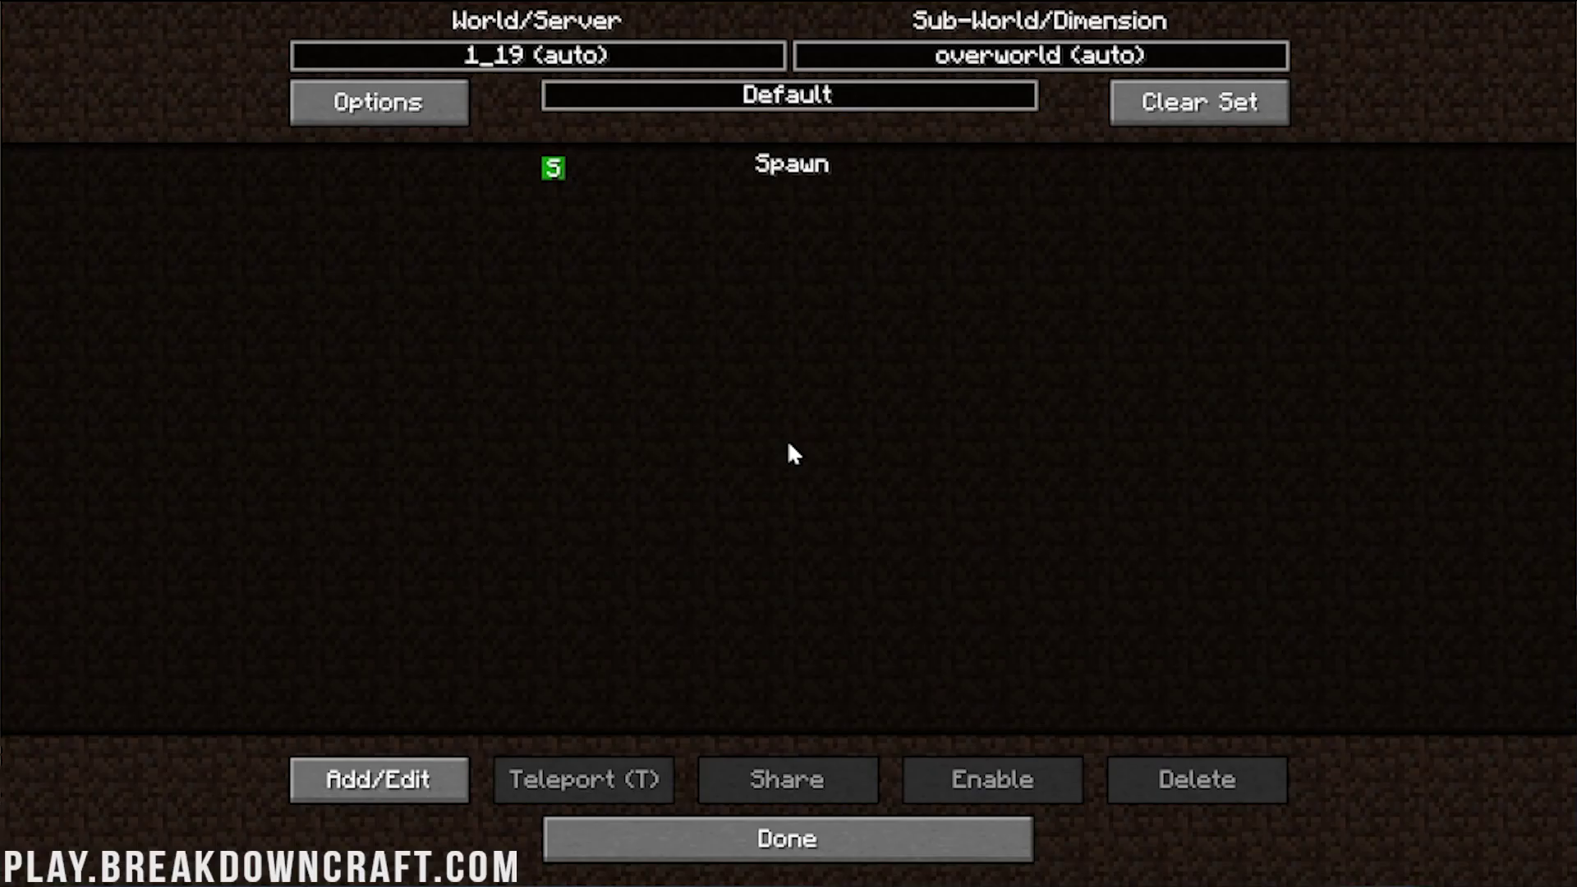
{"action": "left_click", "coordinate": [868, 169]}
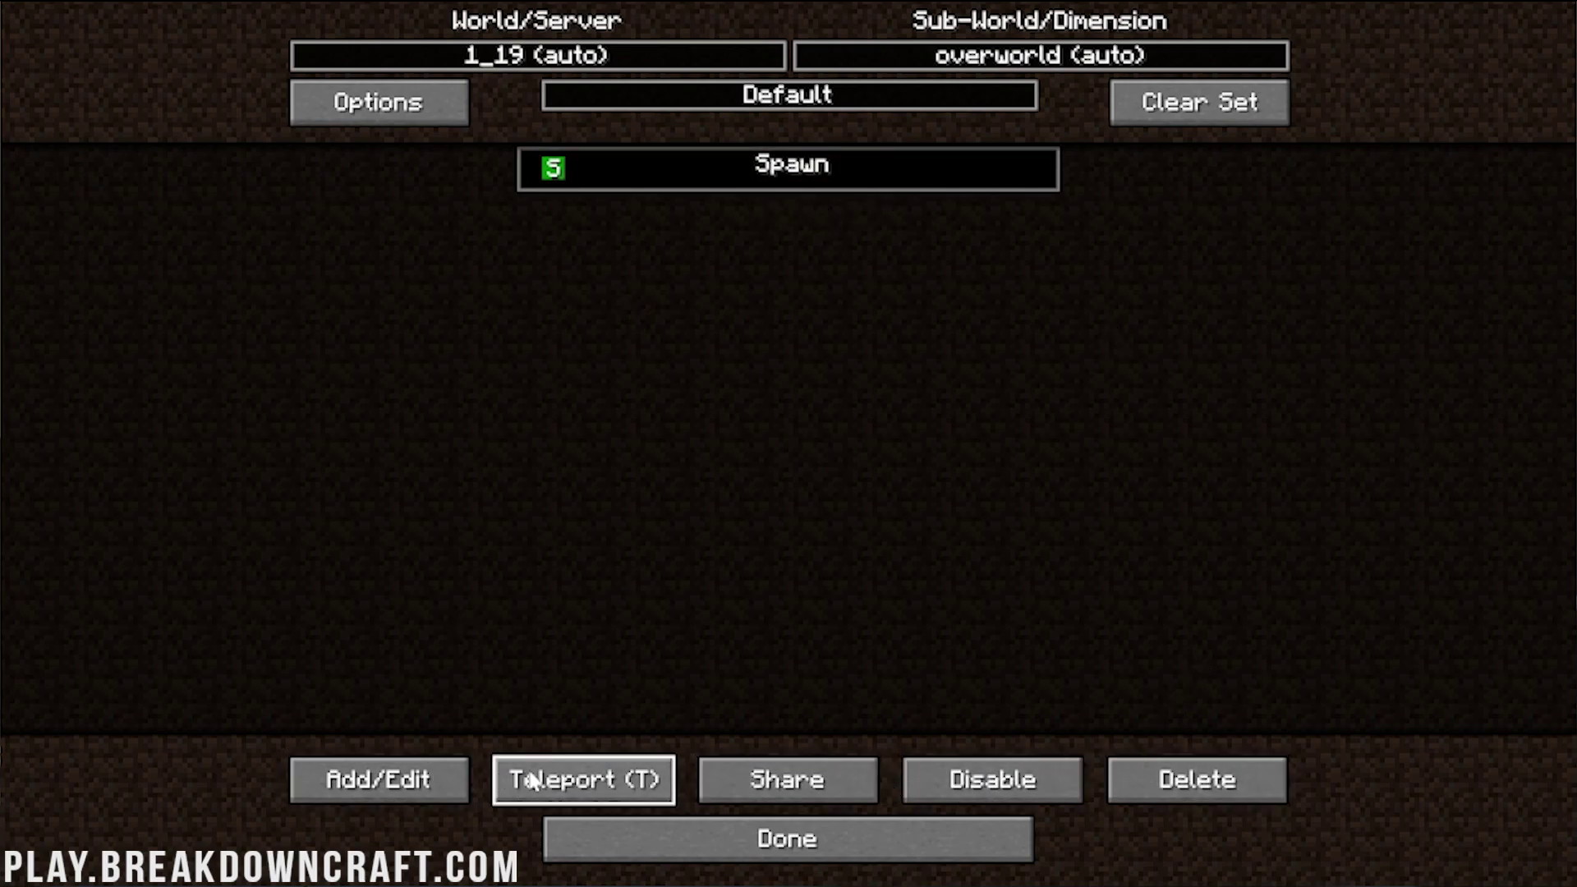
{"action": "left_click", "coordinate": [581, 778]}
{"action": "key", "text": "w"}
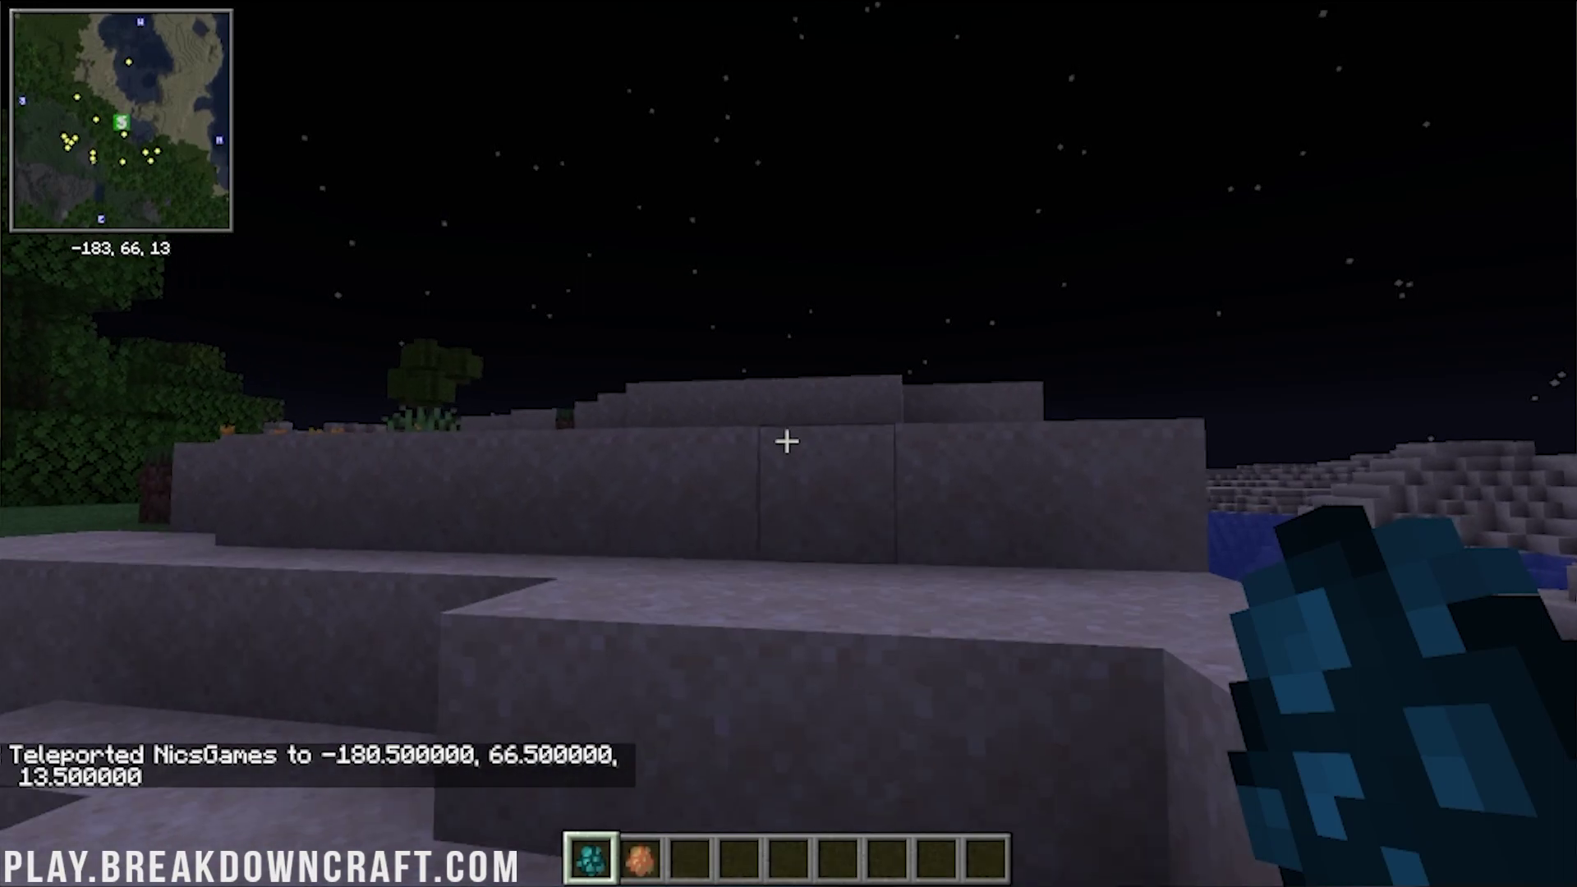
{"action": "key", "text": "w"}
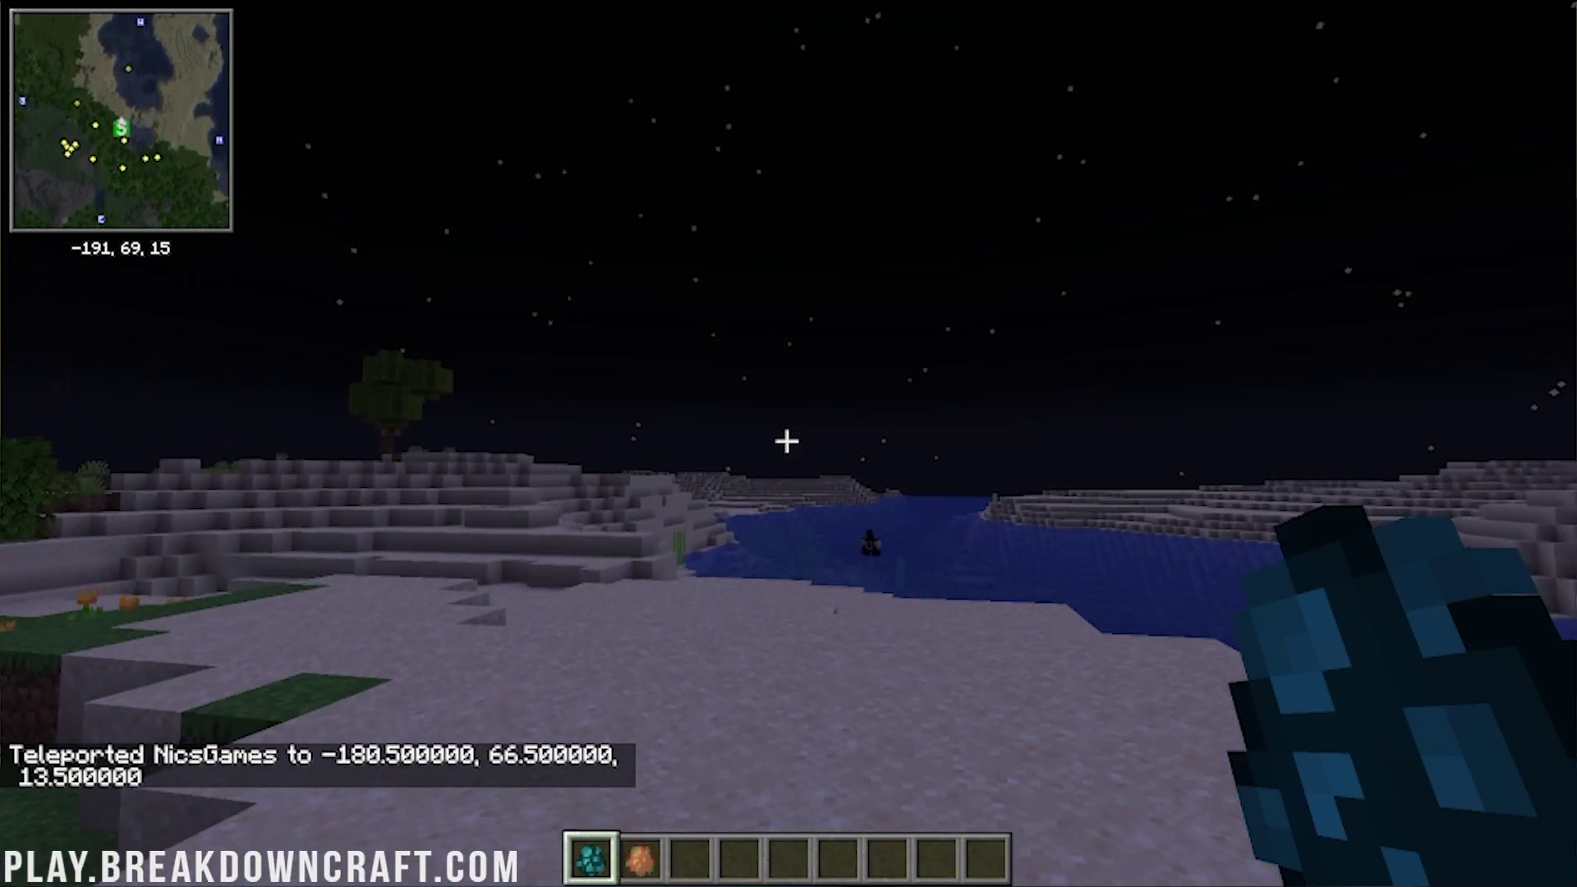
{"action": "key", "text": "w"}
- Toggle the minimap off and on in the minimap settings, and reposition it in the upper-right corner of the game view
{"action": "key", "text": "y"}
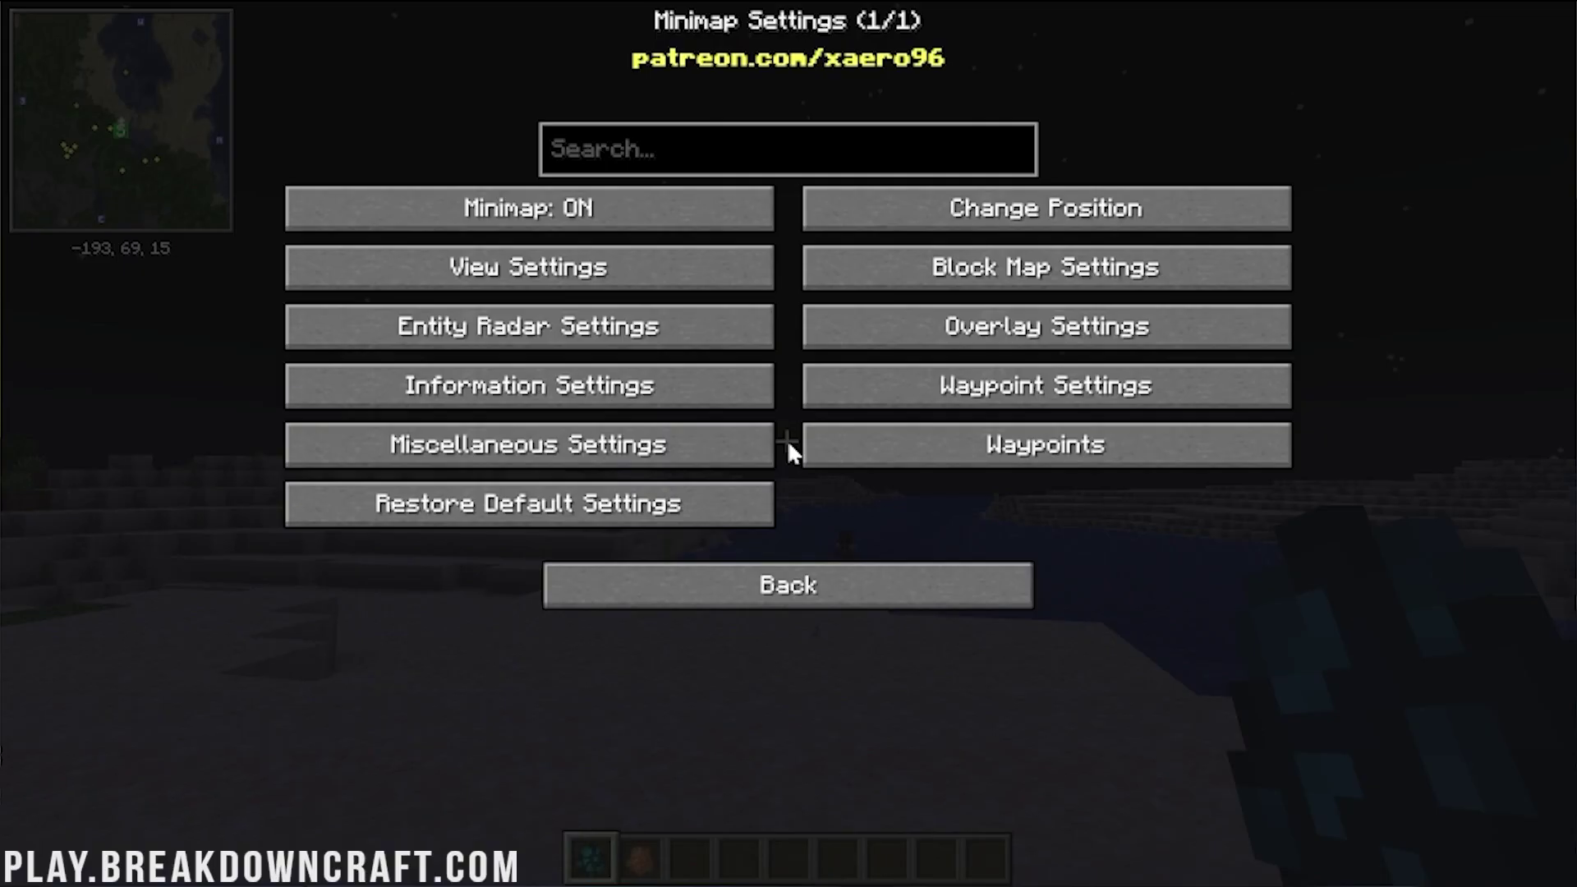
{"action": "left_click", "coordinate": [593, 205]}
{"action": "left_click", "coordinate": [595, 205]}
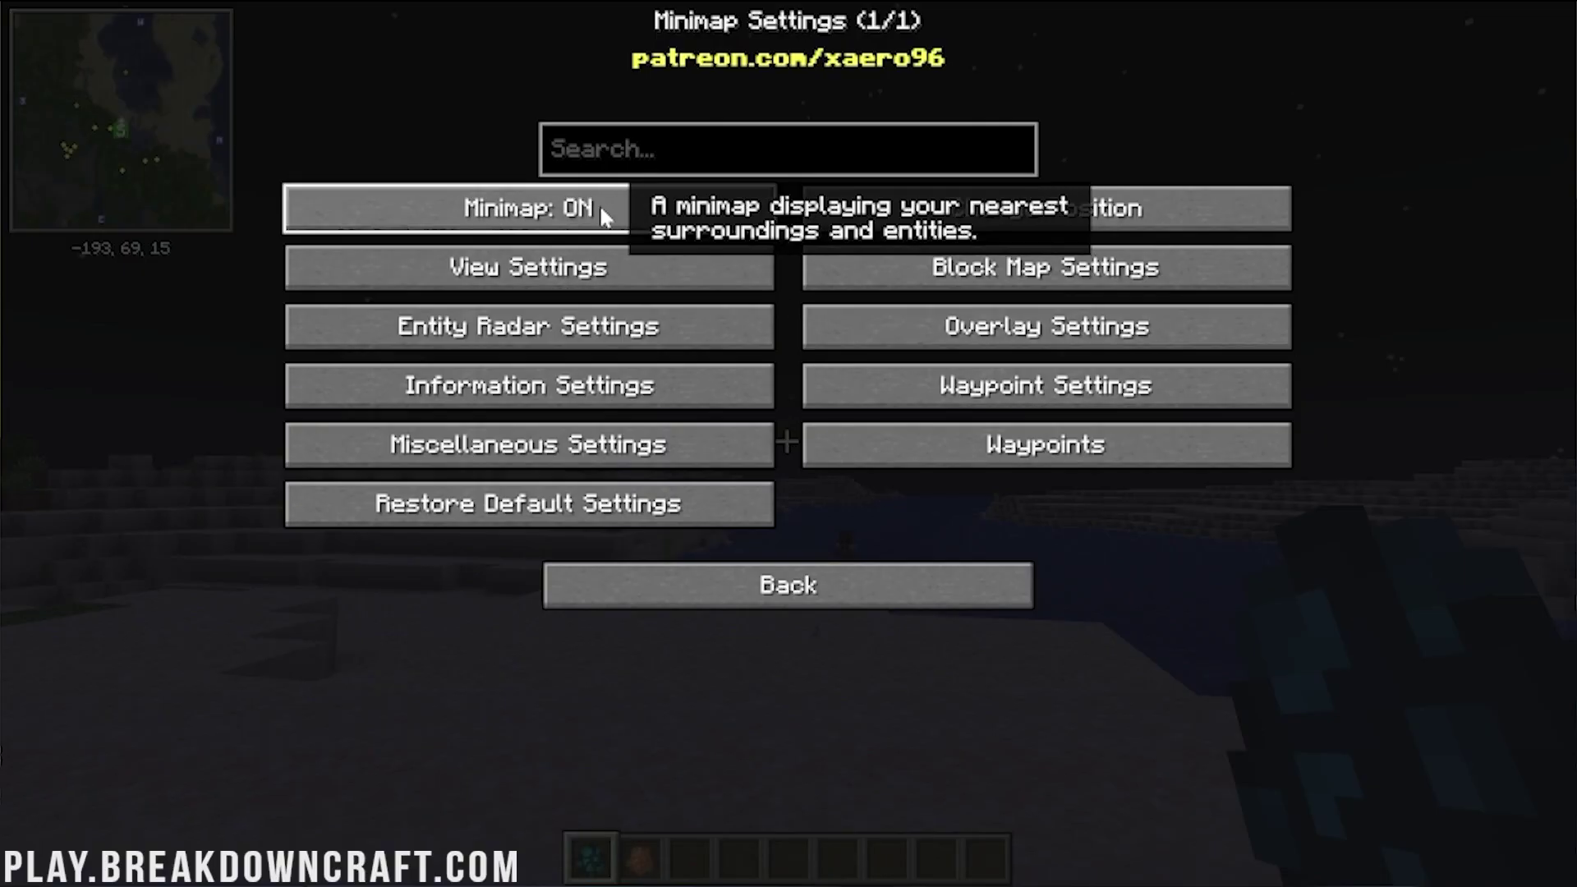
{"action": "left_click", "coordinate": [1090, 218]}
{"action": "left_click_drag", "start_coordinate": [43, 138], "coordinate": [1359, 154]}
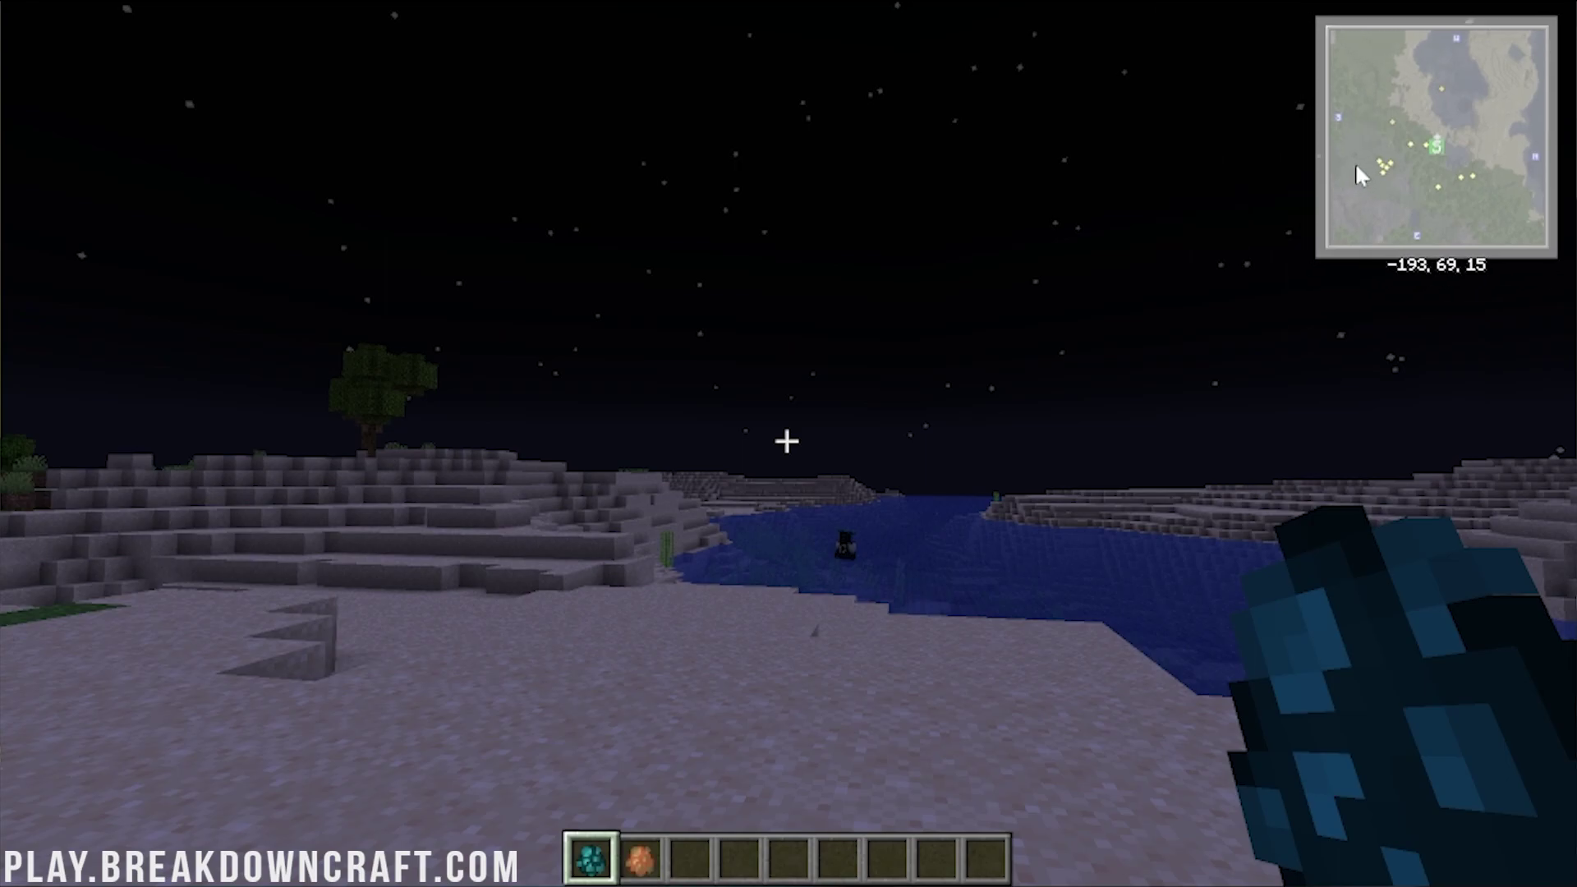
{"action": "left_click", "coordinate": [750, 535]}
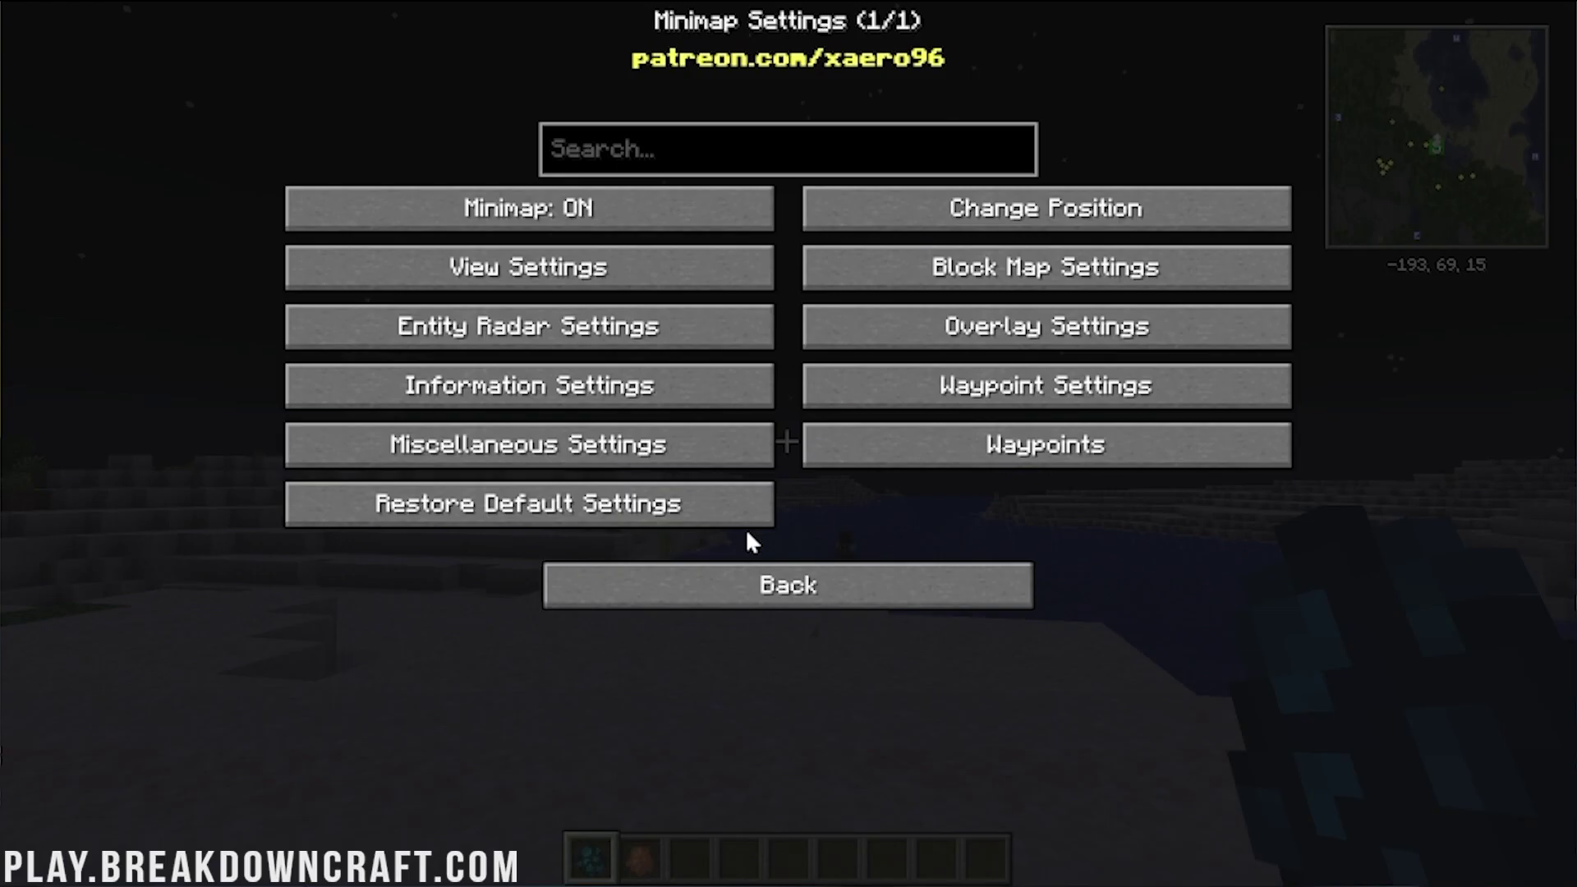
- Set the minimap's size to 185 and its zoom to 2.0x in the view settings
{"action": "left_click", "coordinate": [649, 267]}
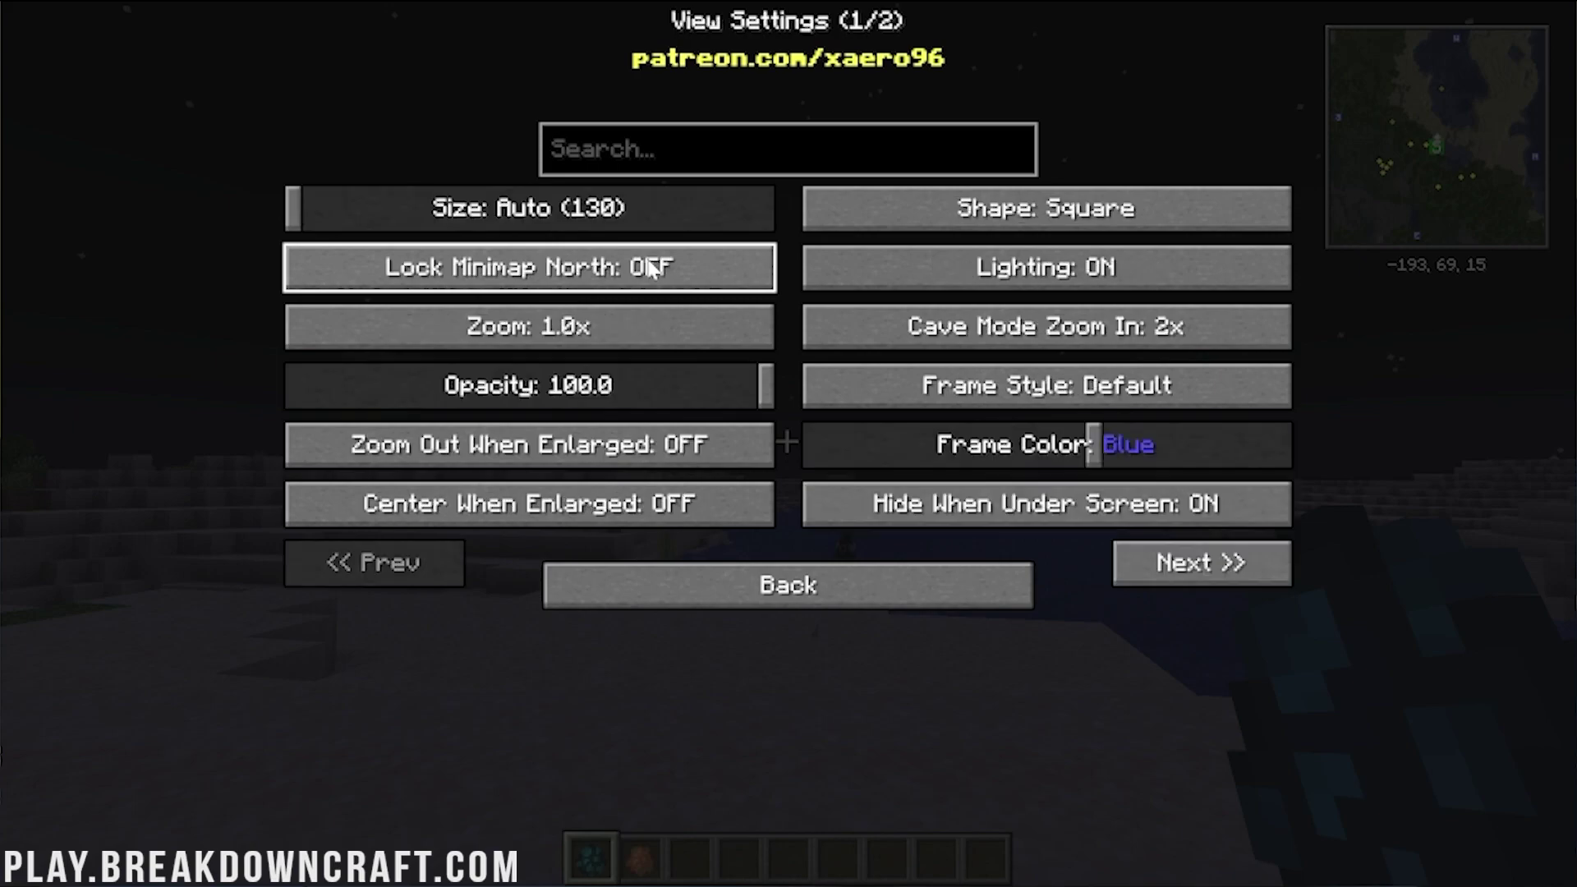
{"action": "left_click_drag", "start_coordinate": [493, 209], "coordinate": [607, 225]}
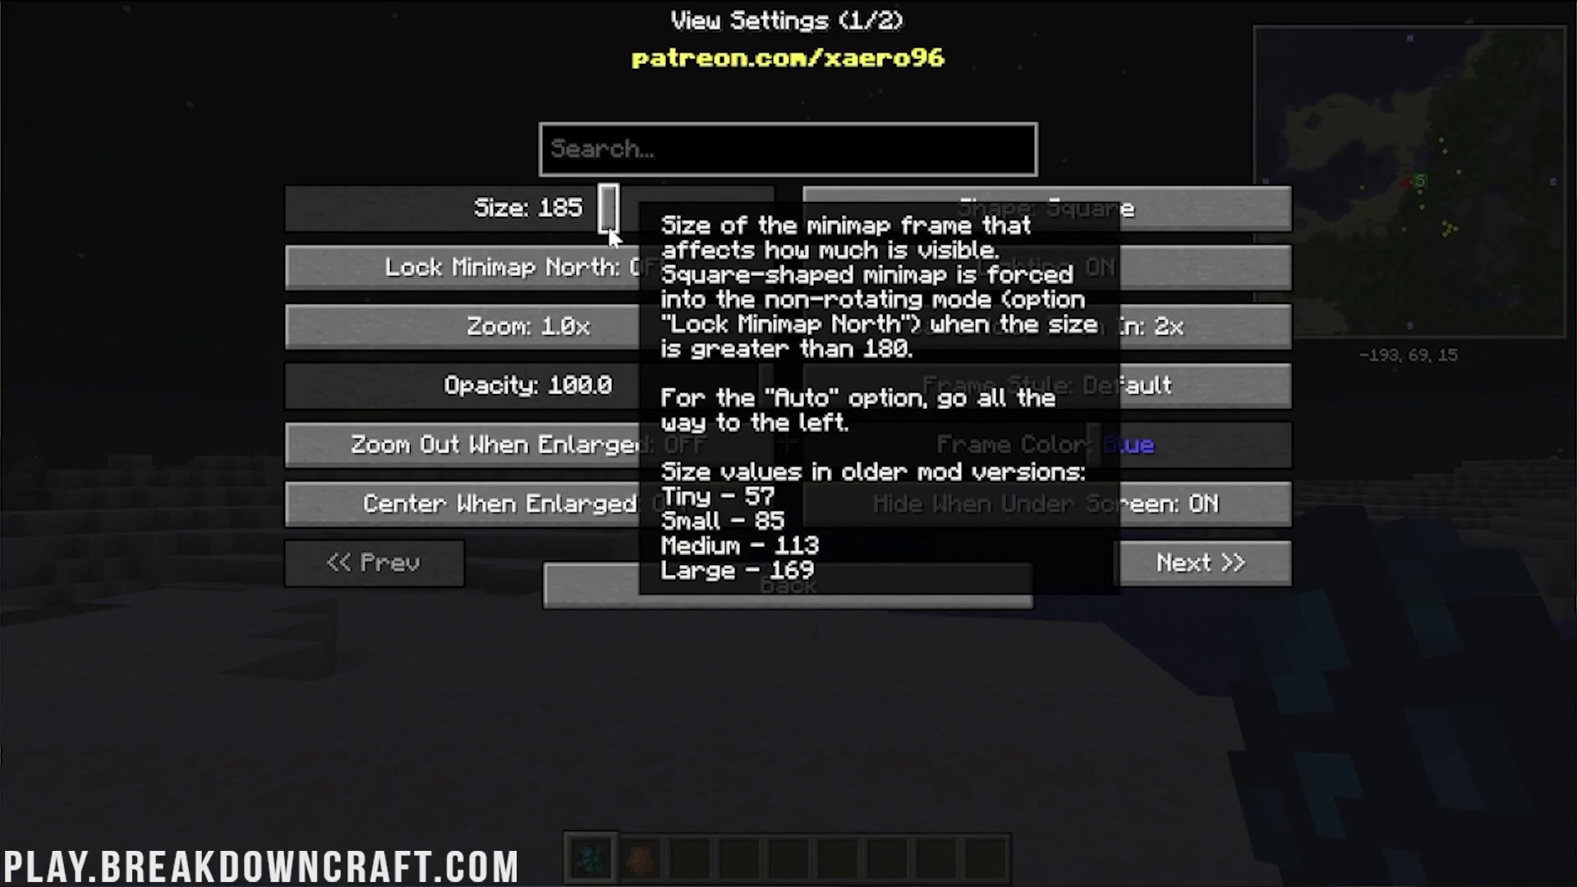
{"action": "left_click", "coordinate": [590, 333]}
{"action": "left_click", "coordinate": [590, 337]}
{"action": "left_click", "coordinate": [590, 337]}
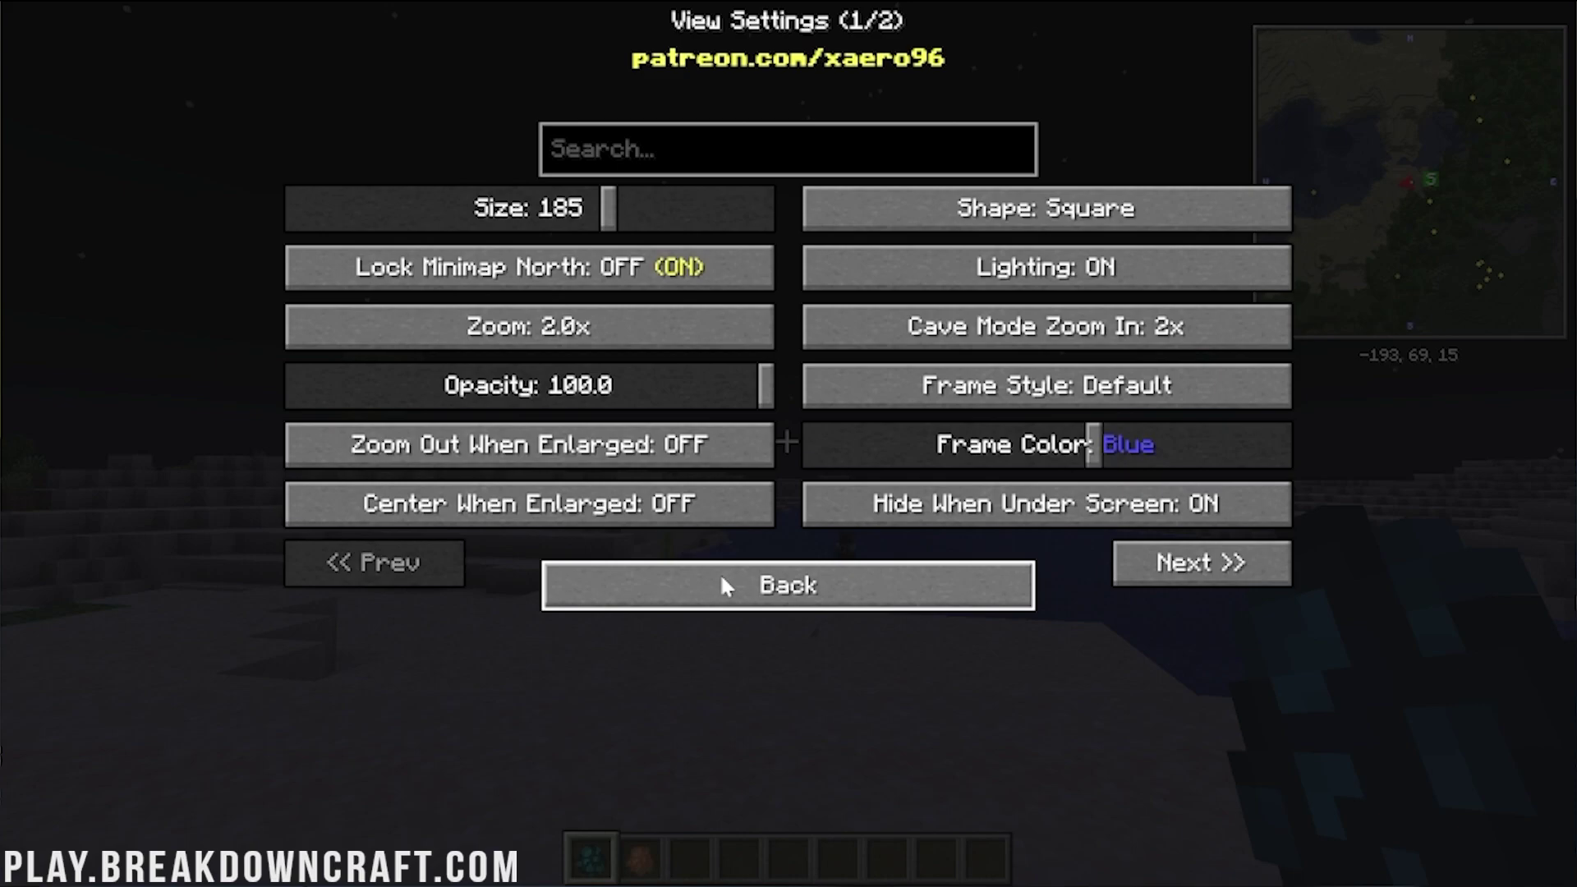
- Look through the remaining view settings, the miscellaneous settings and the entity radar settings, and return to the game
{"action": "left_click", "coordinate": [1170, 569]}
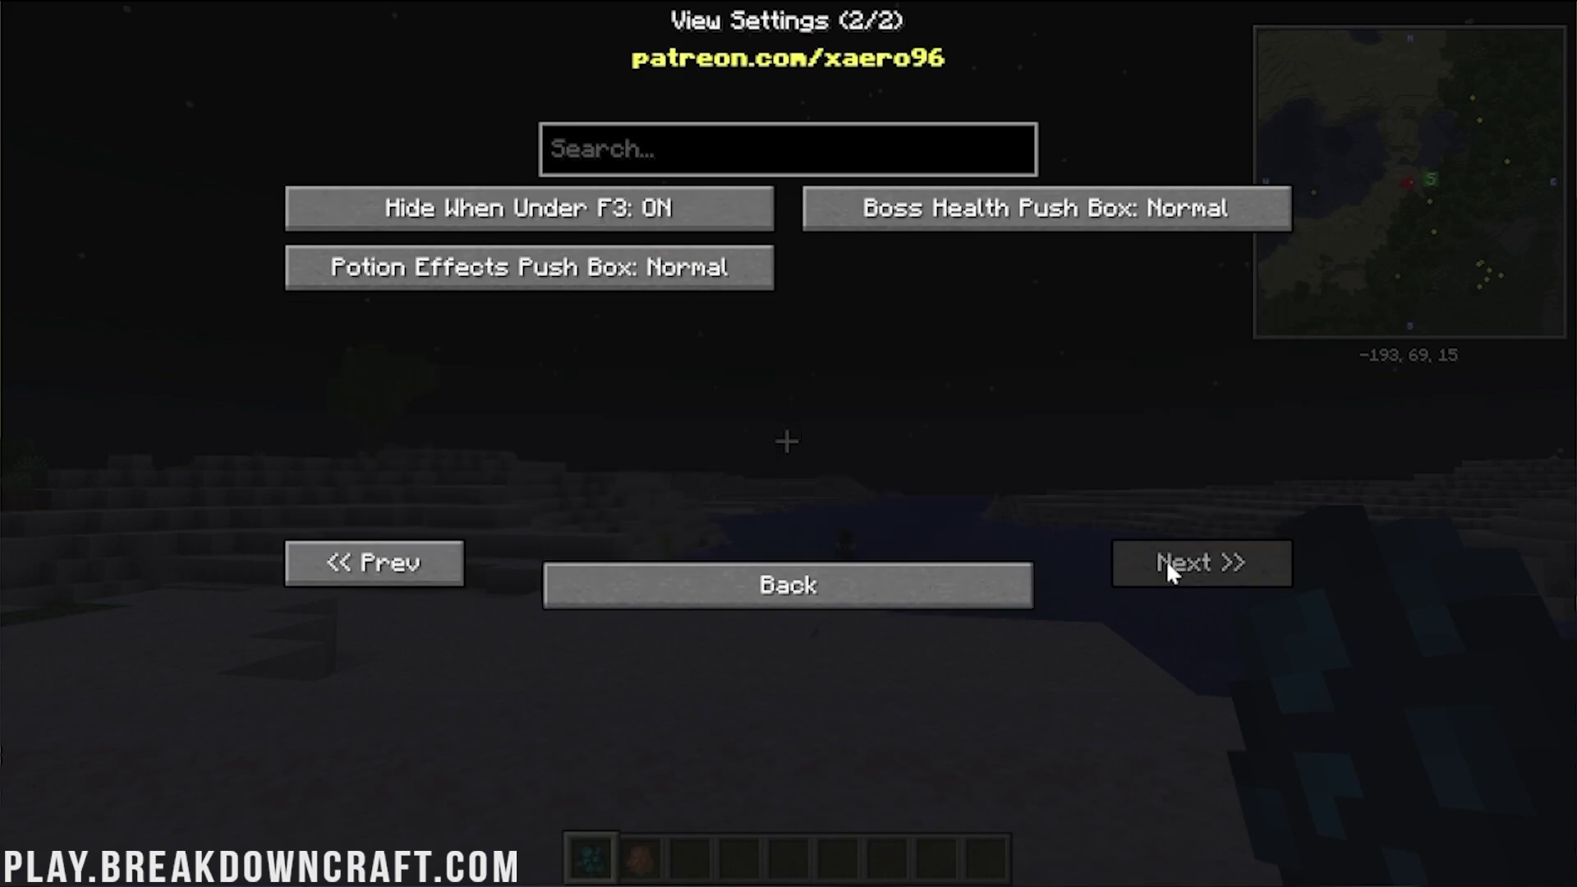
{"action": "left_click", "coordinate": [386, 575]}
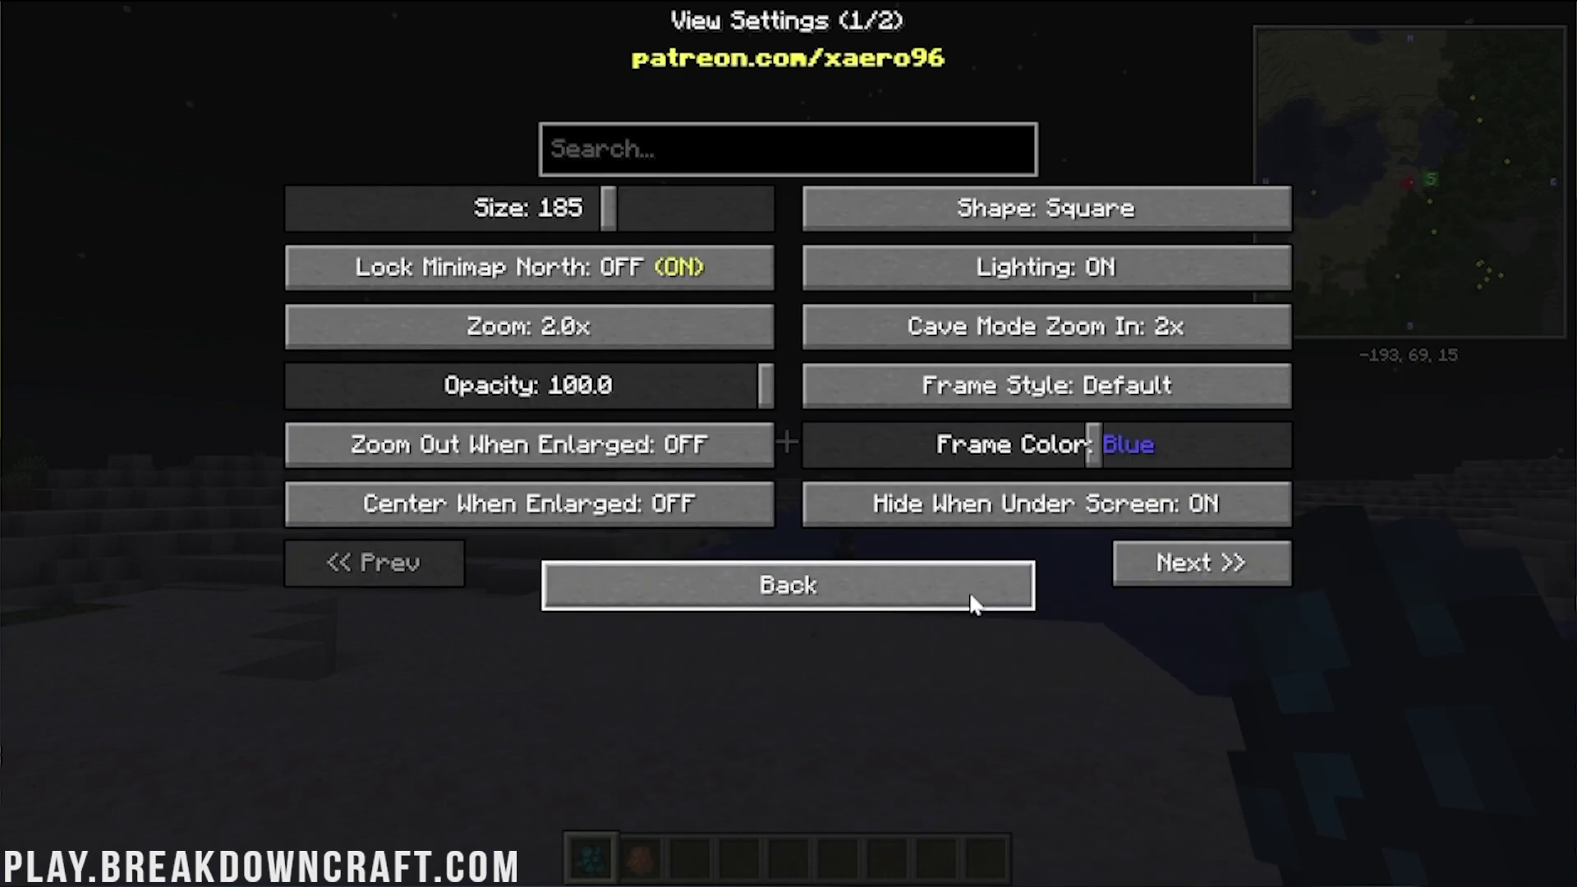
{"action": "left_click", "coordinate": [801, 596]}
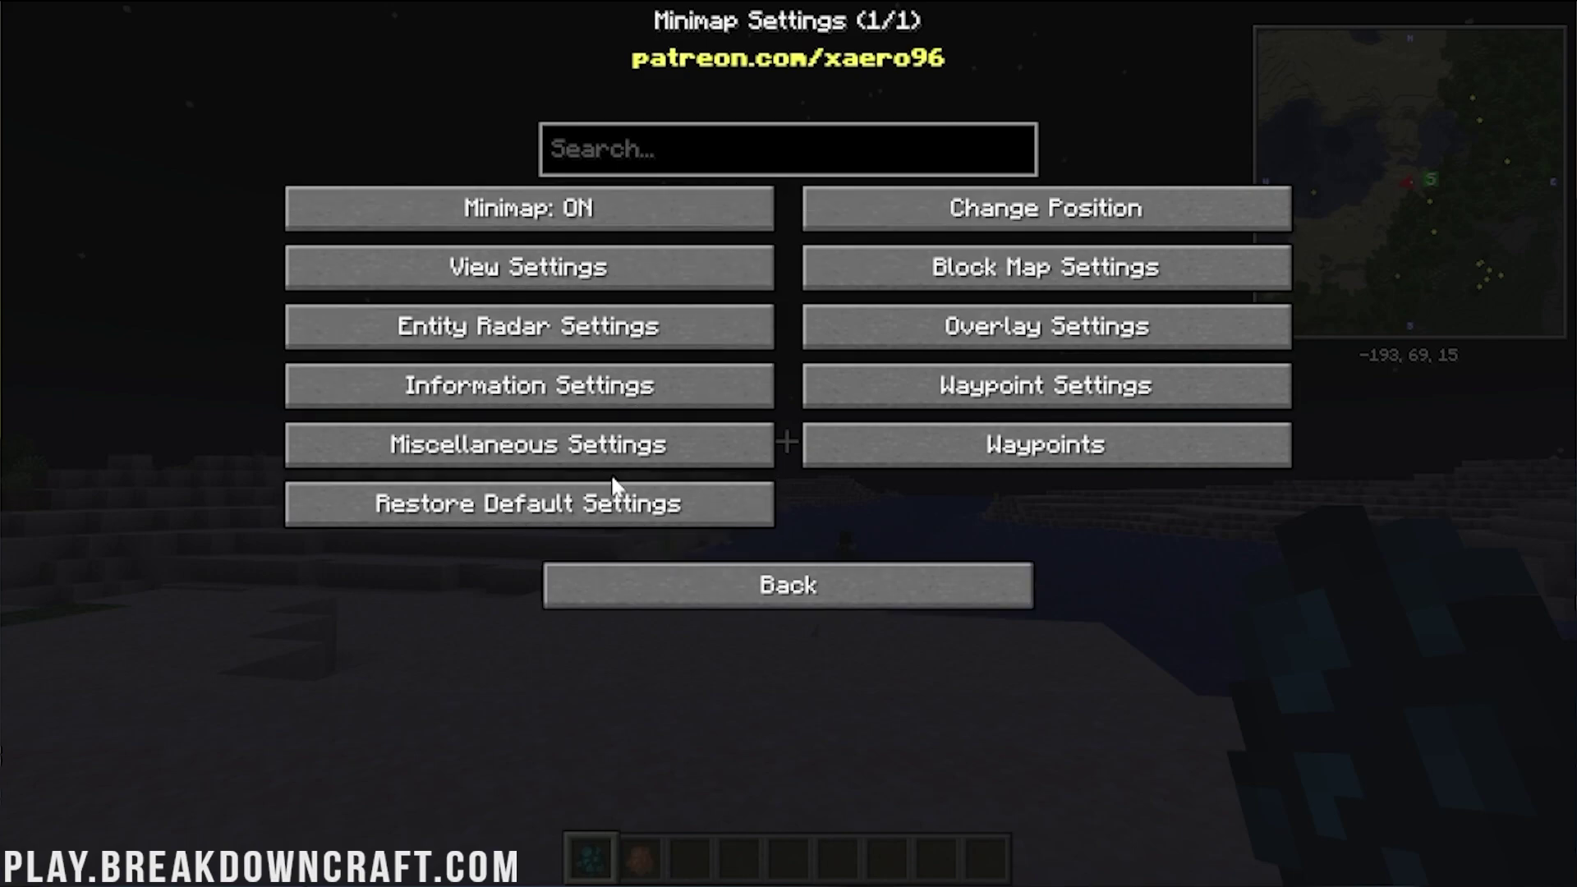
{"action": "left_click", "coordinate": [527, 458]}
{"action": "left_click", "coordinate": [887, 579]}
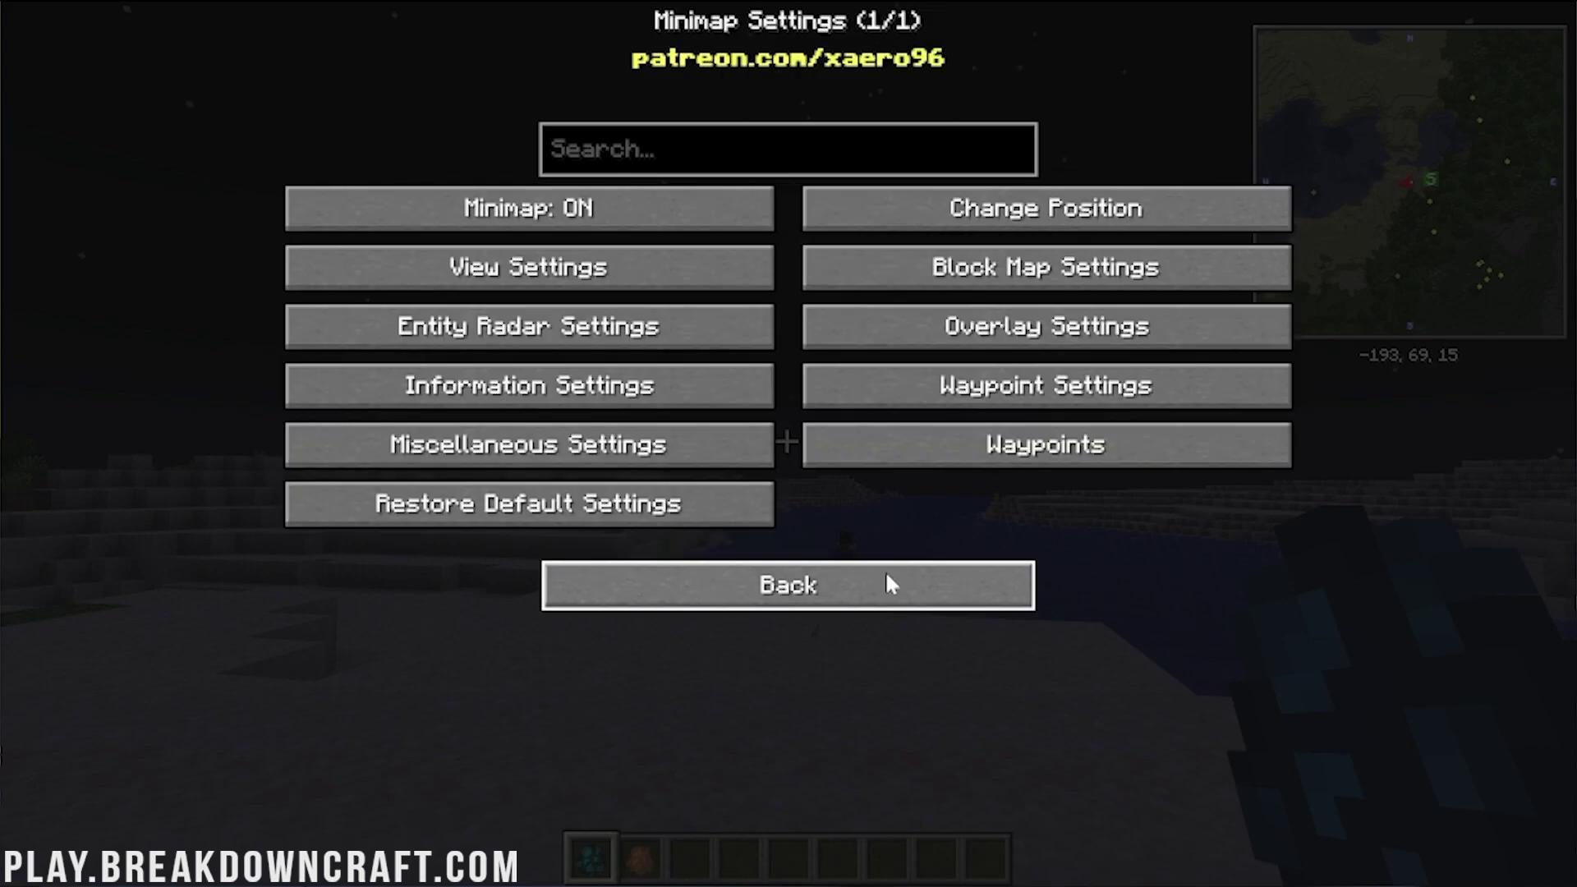
{"action": "left_click", "coordinate": [587, 332]}
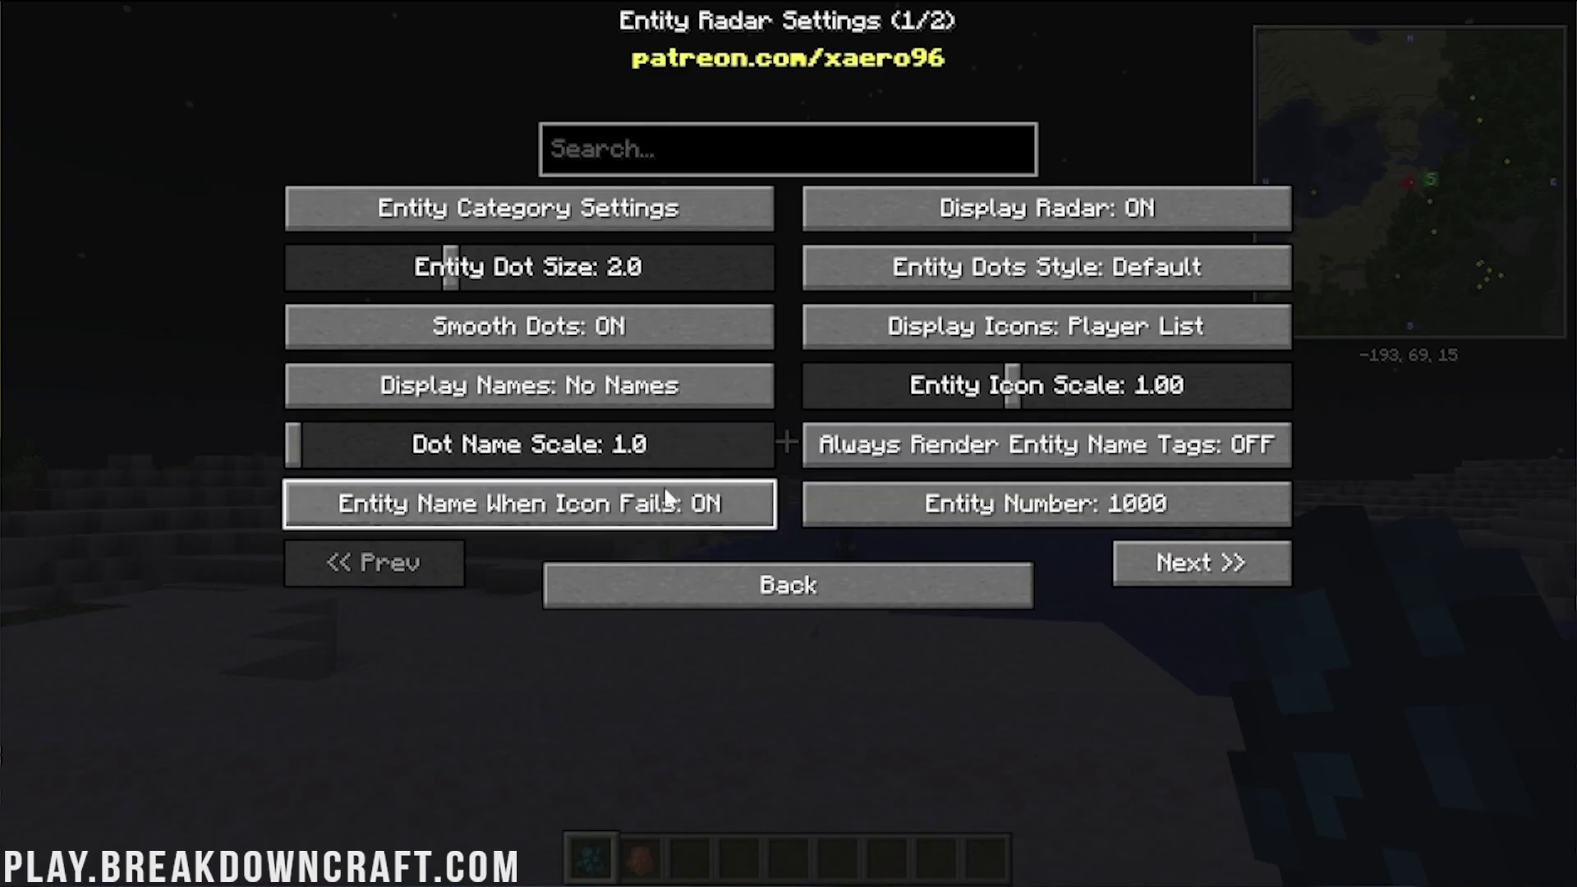
{"action": "key", "text": "Escape"}
- Walk across the sand near the trees to try out the enlarged minimap and turn back towards the Spawn waypoint
{"action": "key", "text": "w"}
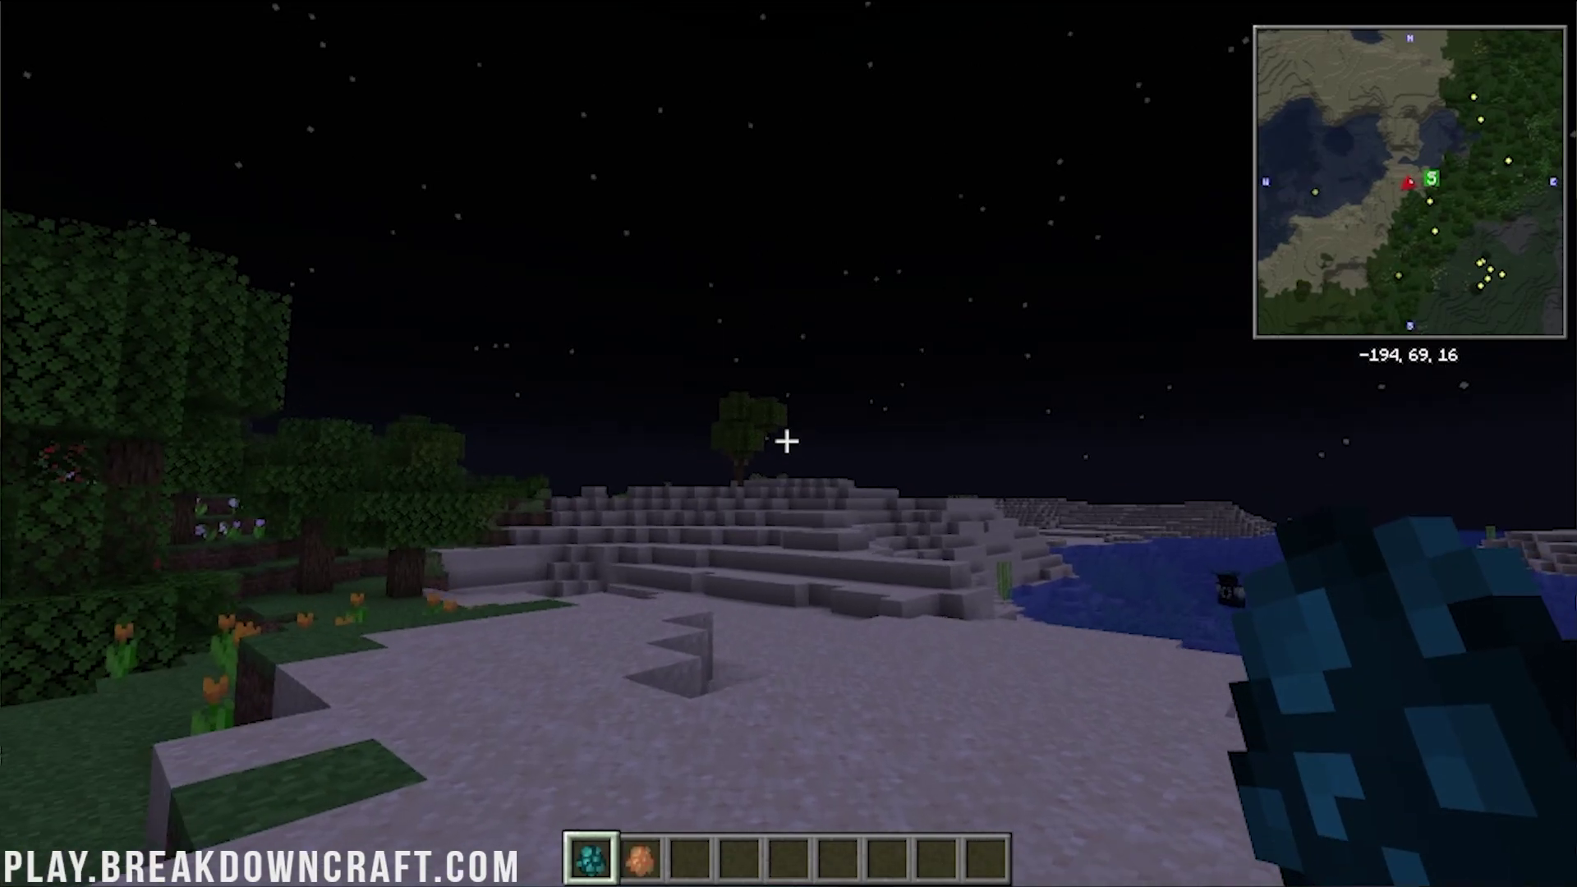
{"action": "key", "text": "w"}
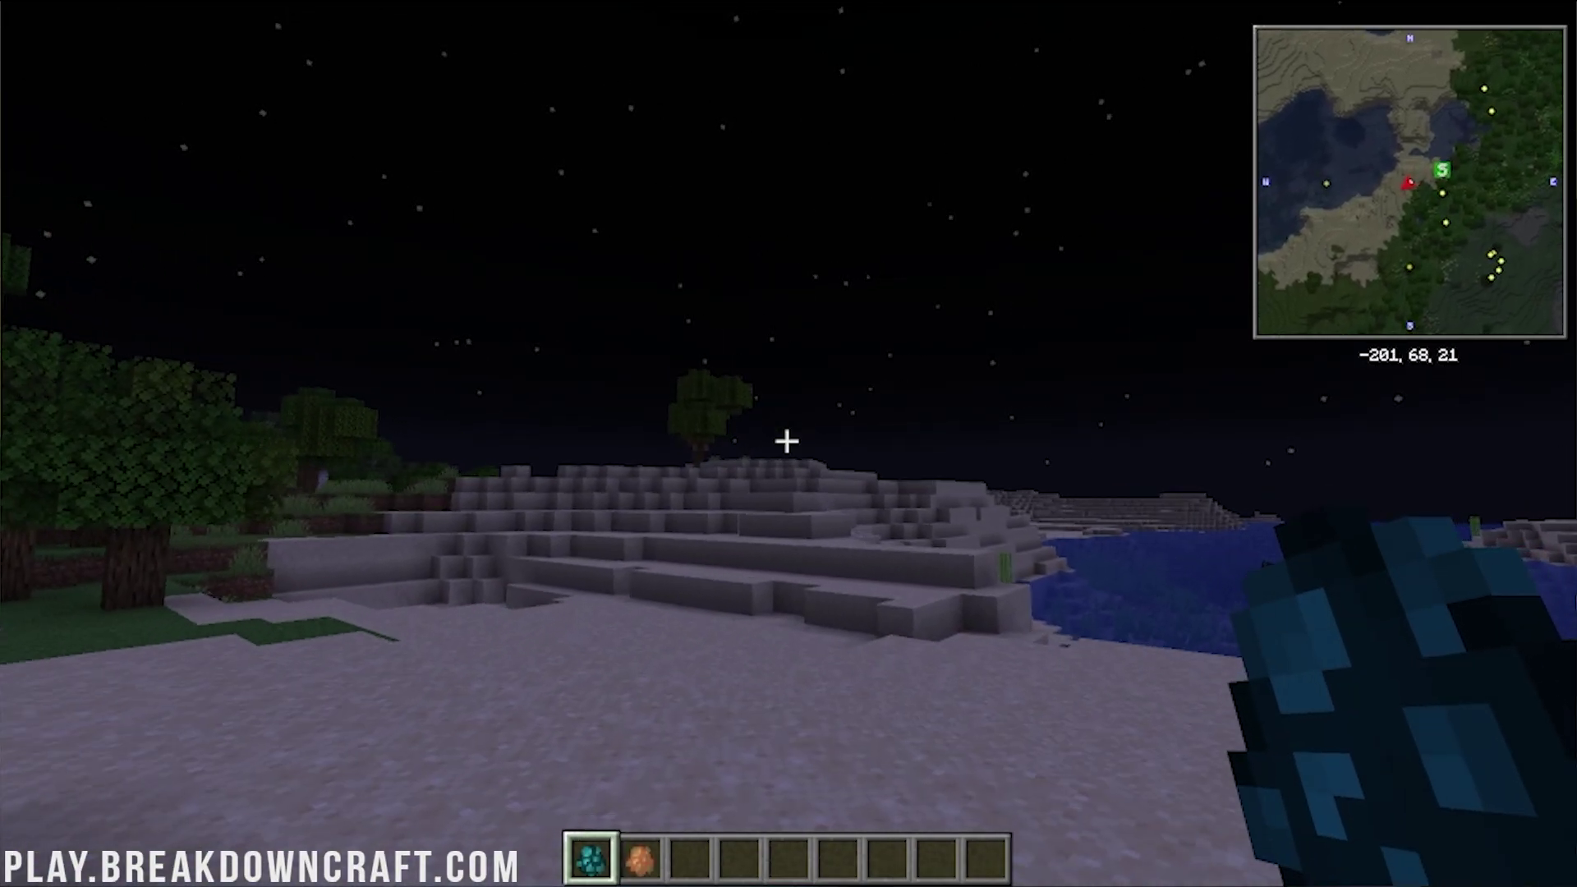
{"action": "key", "text": "w"}
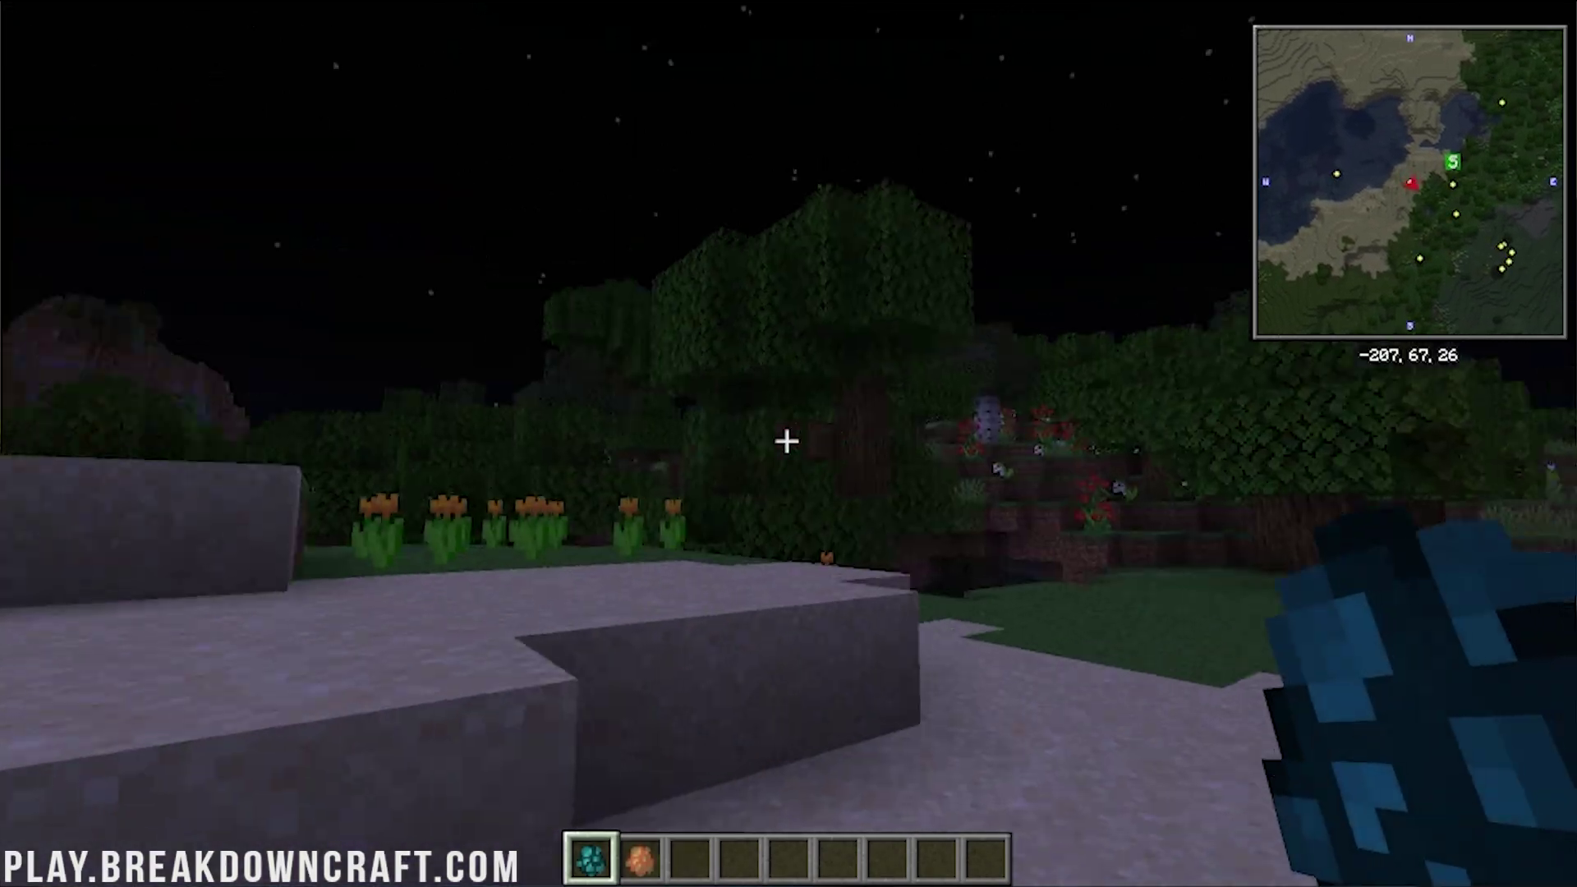
{"action": "key", "text": "w"}
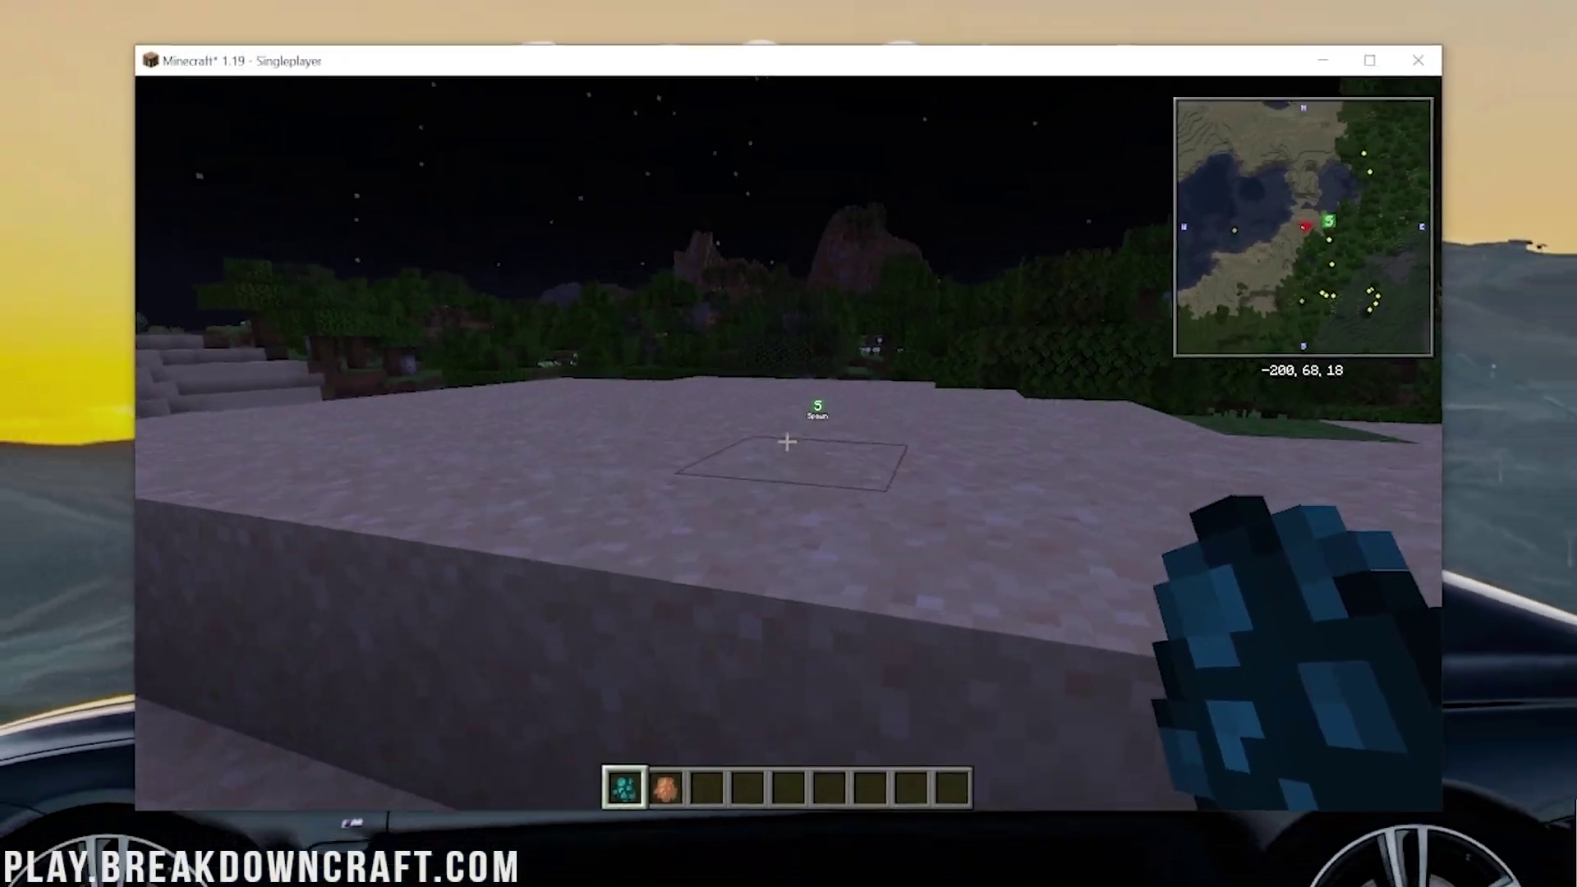